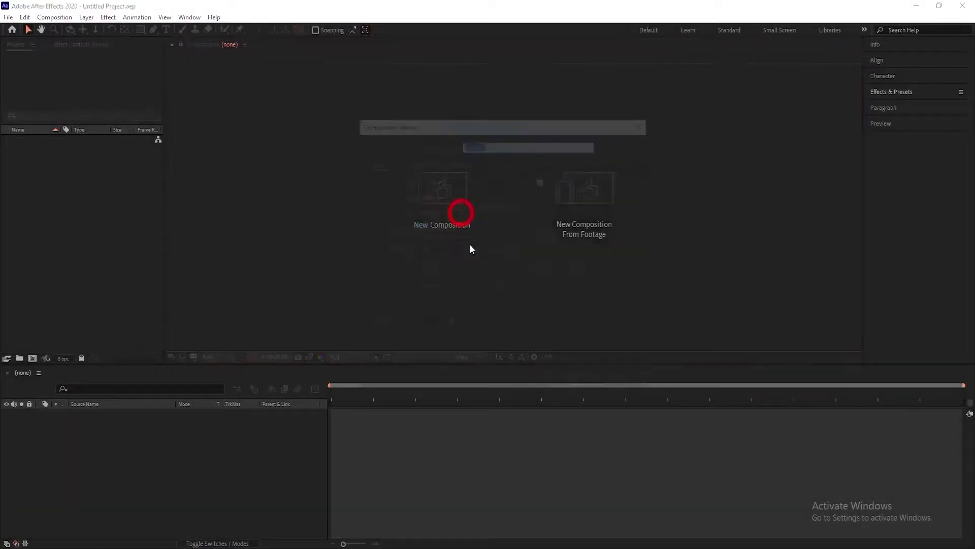
# Create the 'Slideshow' comp at 1920×1080, 30 fps, with a 0:00:10:00 duration
pyautogui.write('Slideshow')
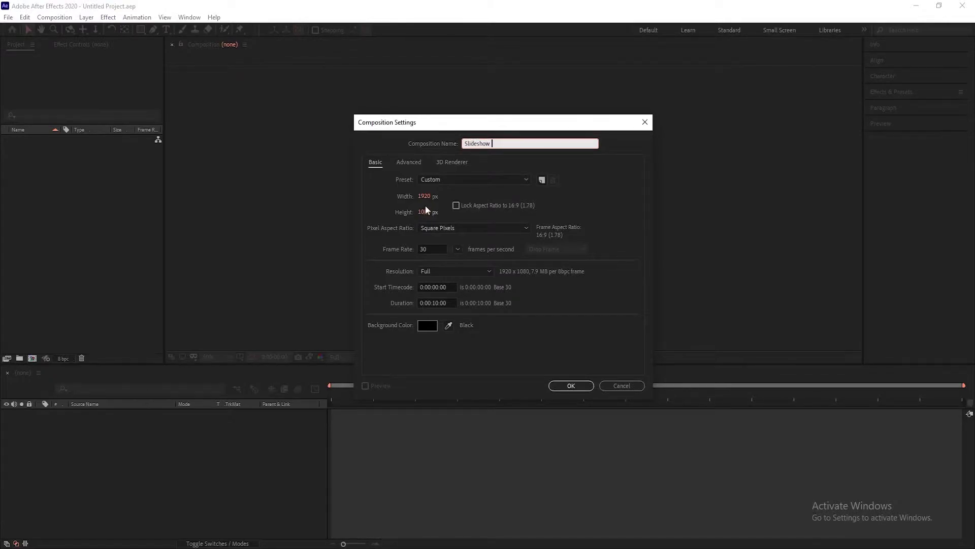
pyautogui.press('Tab')
pyautogui.press('Tab')
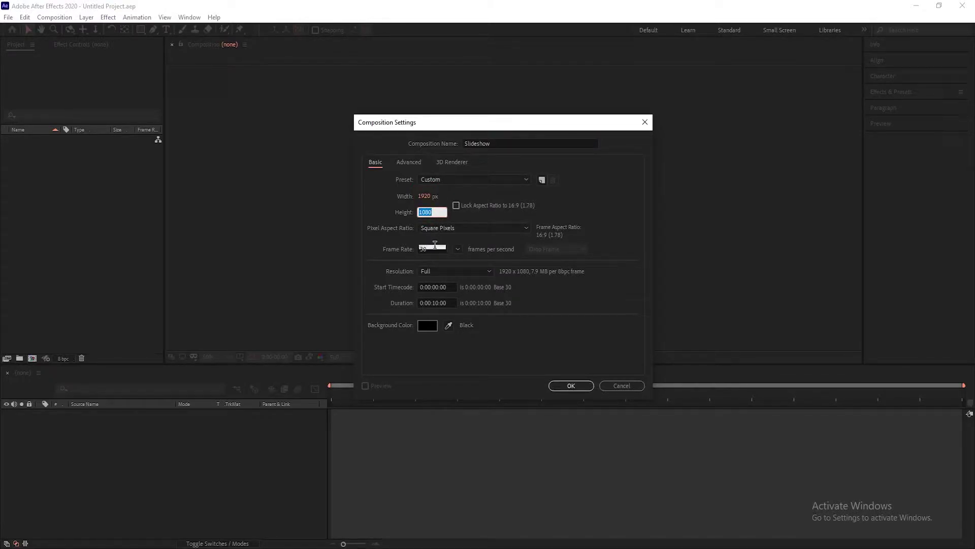
pyautogui.click(435, 245)
pyautogui.click(450, 303)
pyautogui.moveTo(450, 303); pyautogui.dragTo(413, 303)
pyautogui.click(561, 345)
pyautogui.click(570, 386)
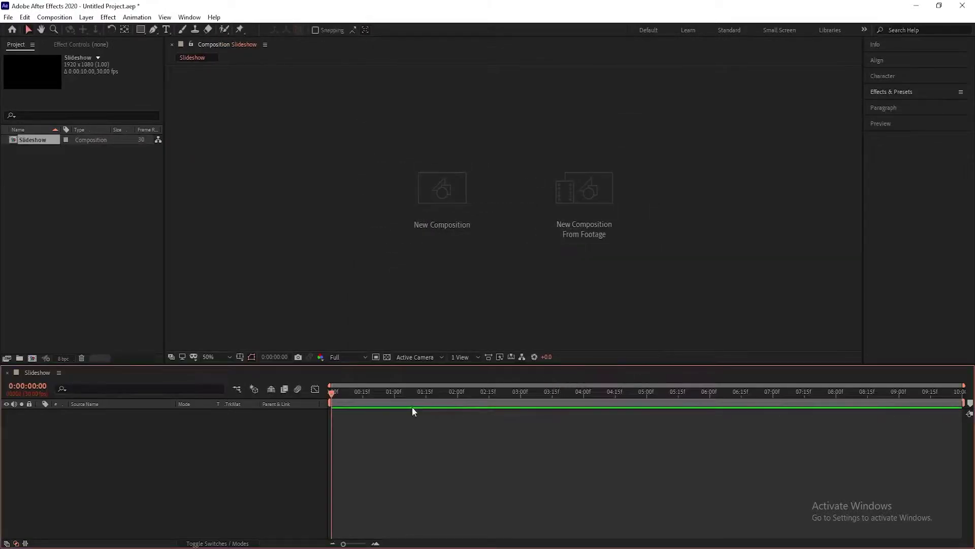
# Select the eight photos in their folder and drag them into After Effects
pyautogui.hotkey('alt', 'Tab')
pyautogui.moveTo(629, 270); pyautogui.dragTo(199, 120)
pyautogui.moveTo(325, 135); pyautogui.dragTo(121, 282)
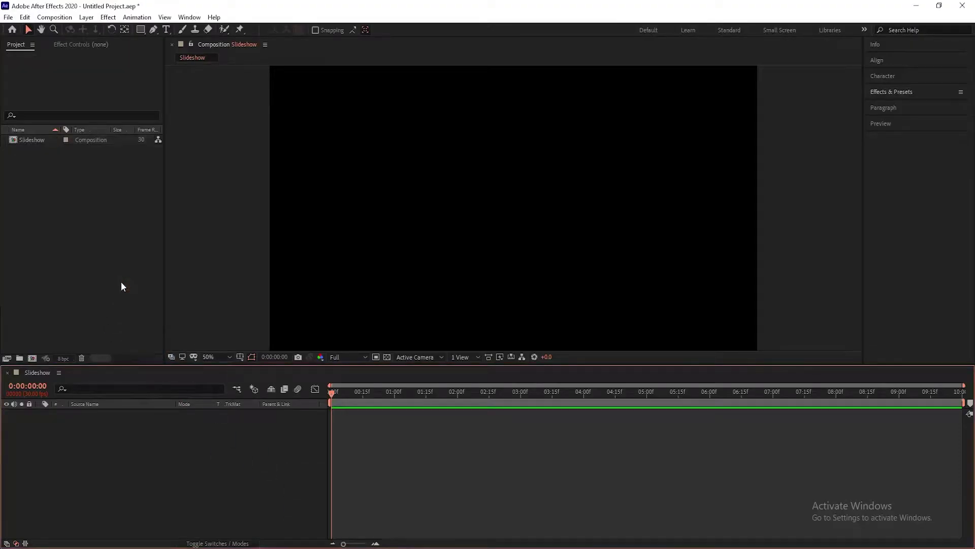
# Group the eight imported photos into a new folder named 'Images'
pyautogui.moveTo(45, 211); pyautogui.dragTo(20, 357)
pyautogui.write('Images')
pyautogui.click(38, 184)
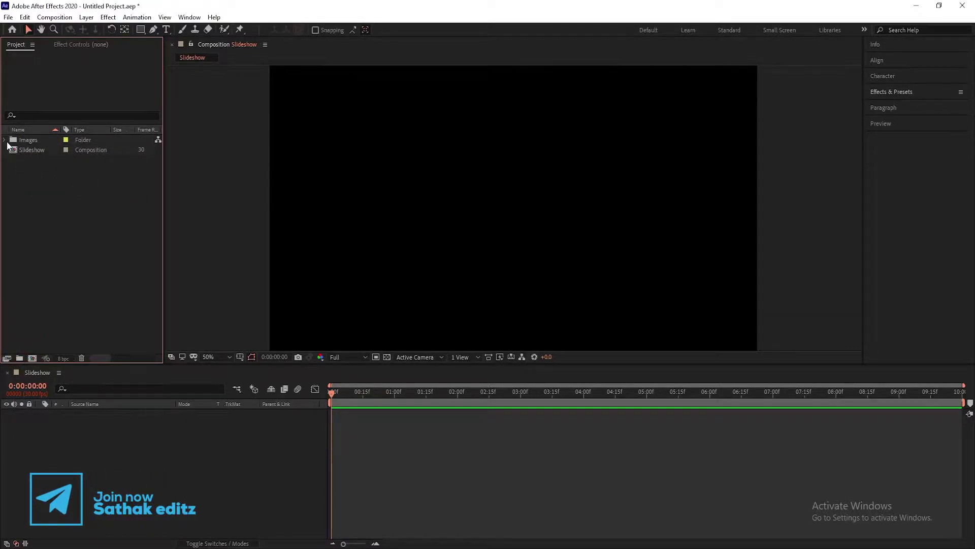
pyautogui.click(5, 141)
# Add the lakeside photo to Slideshow and scale it to 41%
pyautogui.click(30, 160)
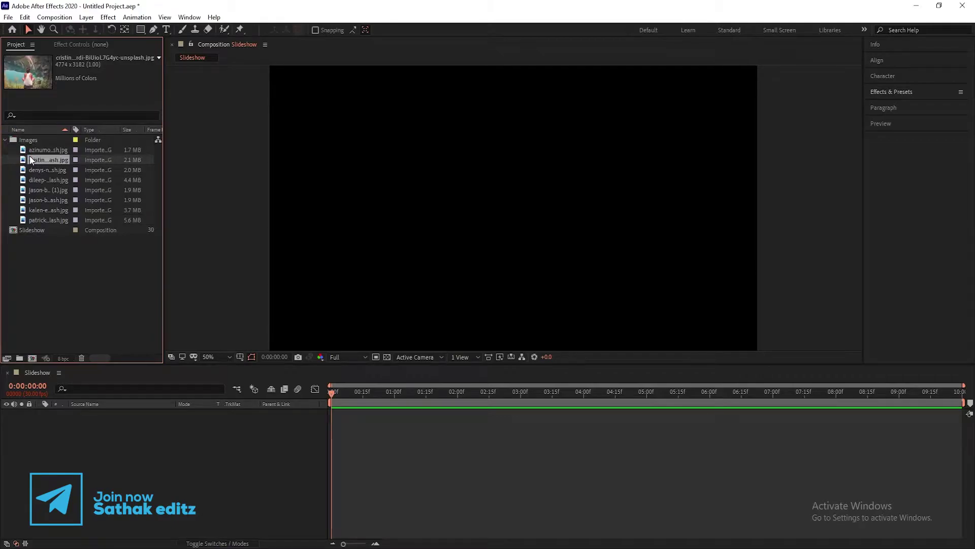
pyautogui.moveTo(30, 160); pyautogui.dragTo(114, 434)
pyautogui.press('s')
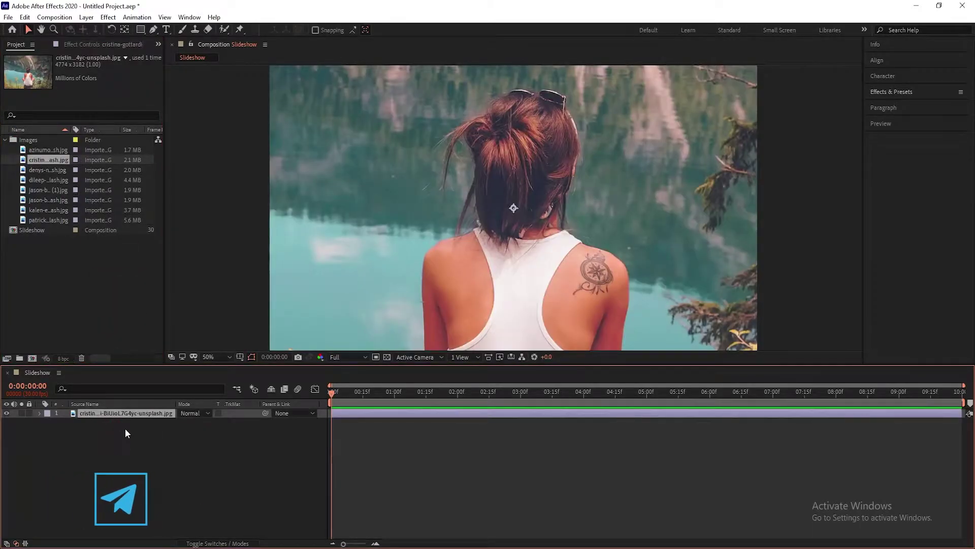
pyautogui.moveTo(192, 422); pyautogui.dragTo(164, 422)
pyautogui.click(156, 446)
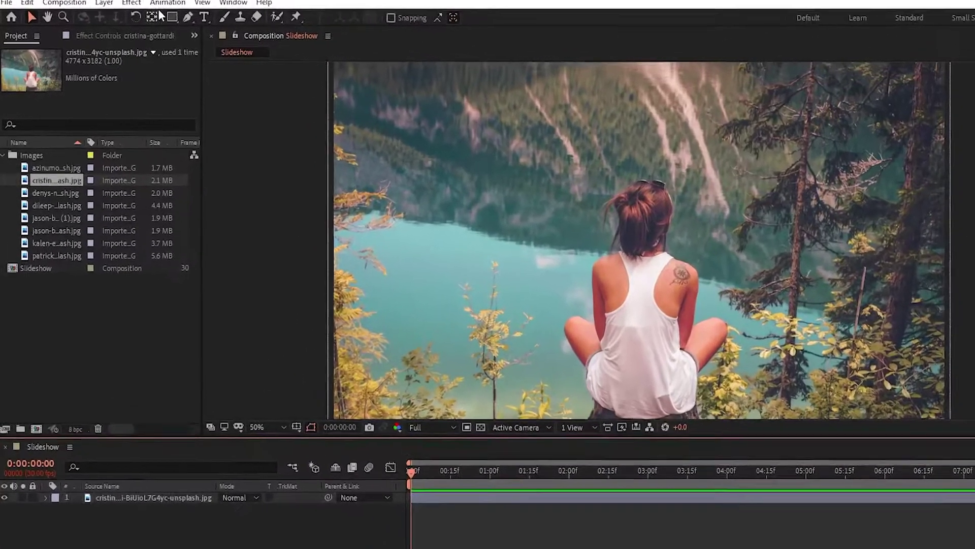
# Set the Rectangle tool to a solid 00A2FF fill with stroke None
pyautogui.click(172, 17)
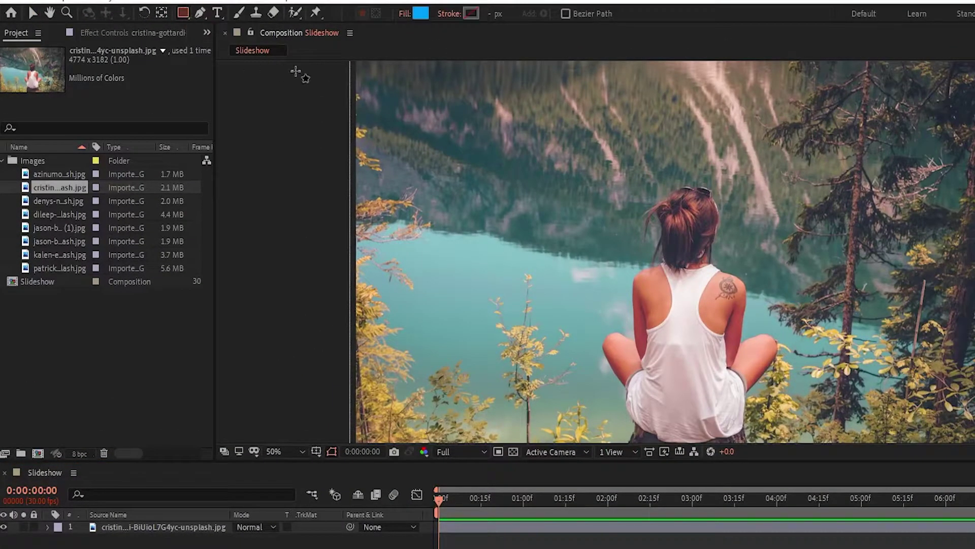
pyautogui.click(407, 15)
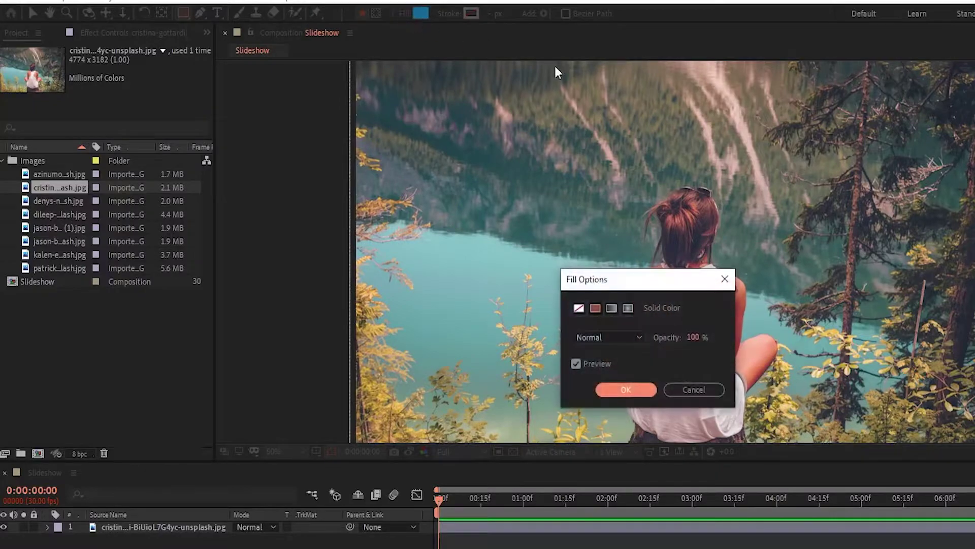
pyautogui.click(626, 389)
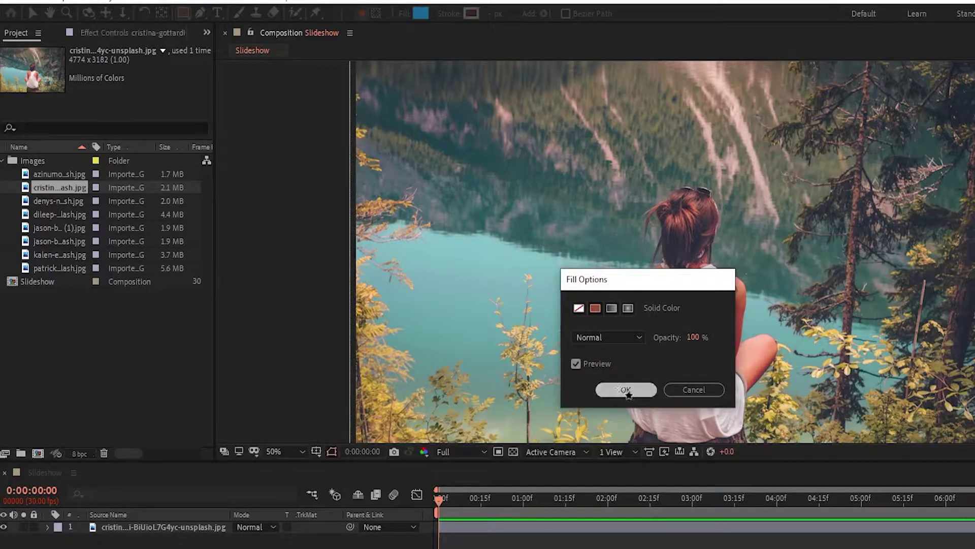
pyautogui.click(462, 13)
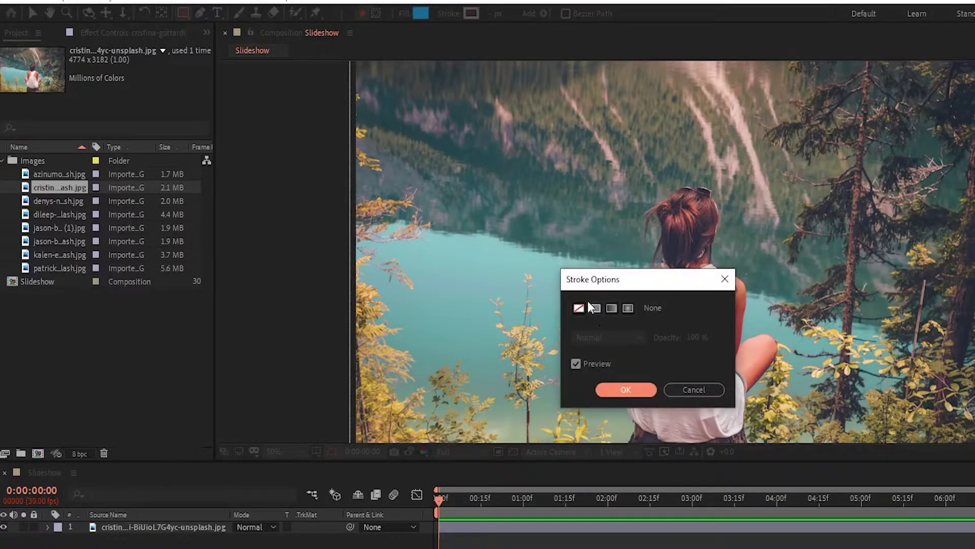
pyautogui.click(626, 390)
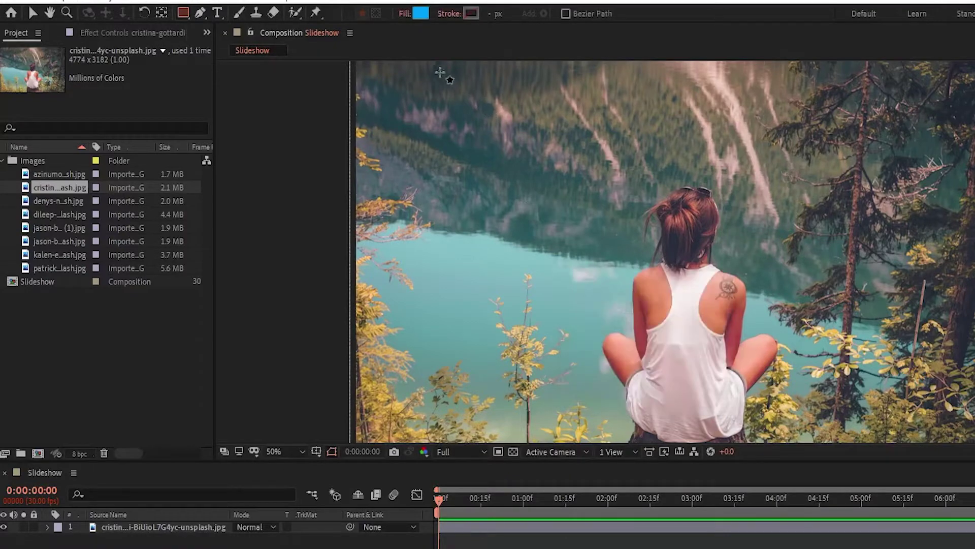
pyautogui.click(420, 14)
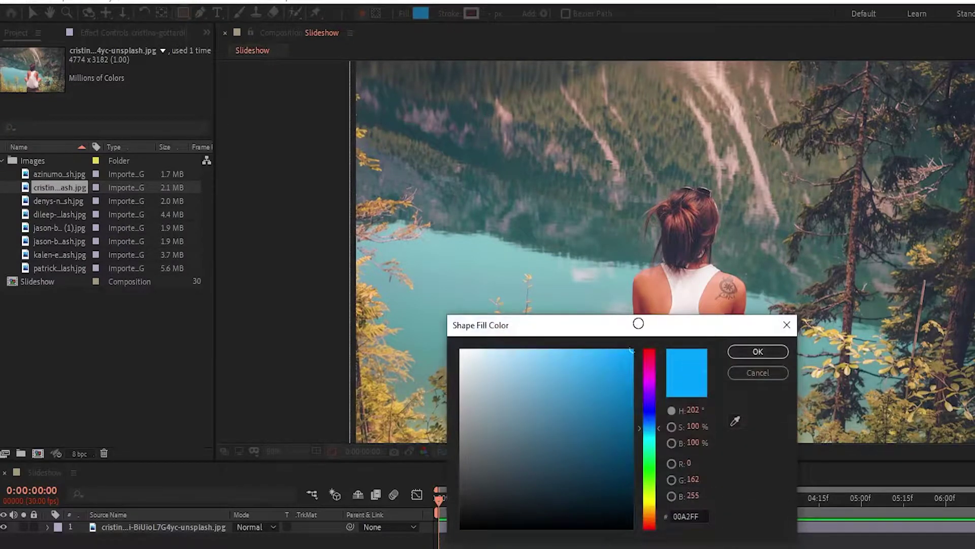
pyautogui.click(750, 352)
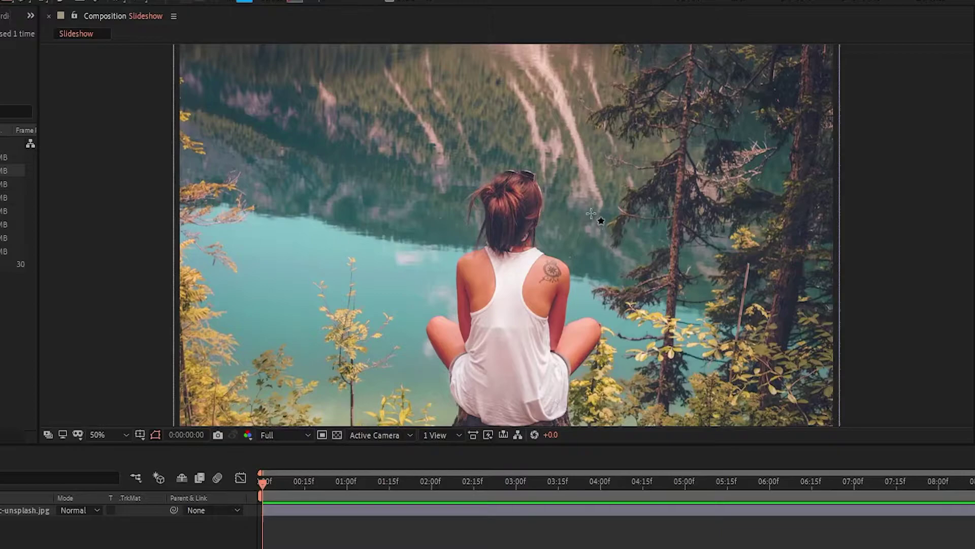
pyautogui.press(',')
# Draw a tall rectangle over the photo and expand its Rectangle Path 1 properties
pyautogui.moveTo(470, 118)
pyautogui.mouseDown()
pyautogui.moveTo(505, 169)
pyautogui.moveTo(541, 325)
pyautogui.moveTo(541, 371)
pyautogui.mouseUp()
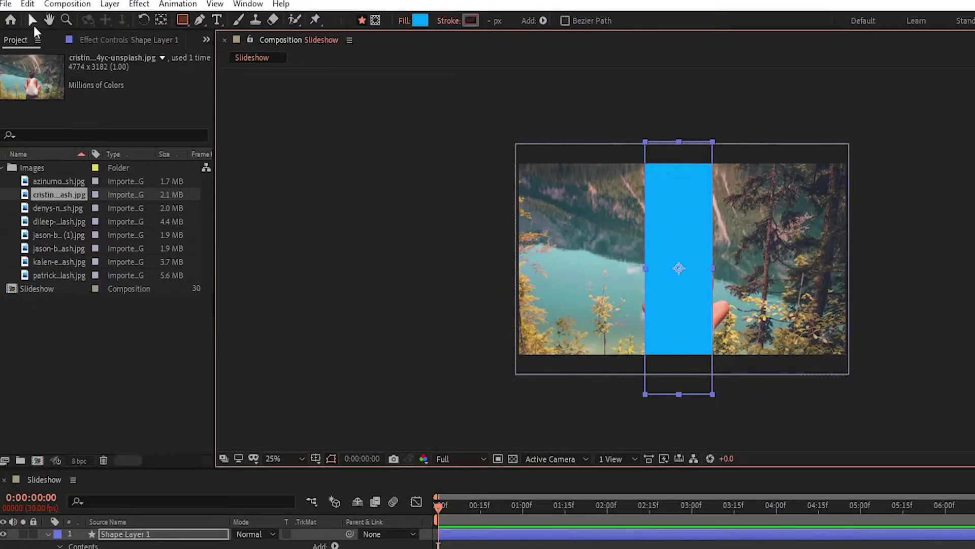
pyautogui.click(33, 27)
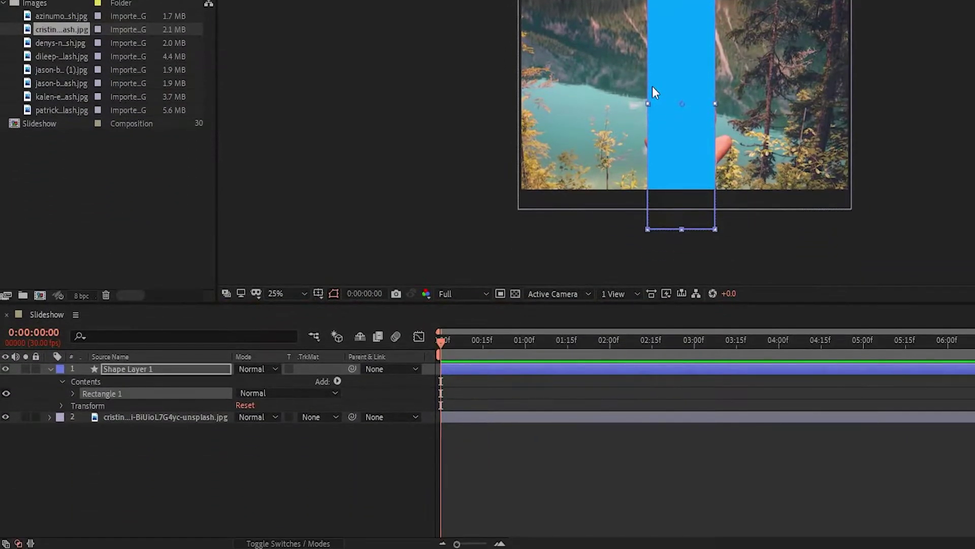
pyautogui.scroll(4, 652, 229)
pyautogui.click(70, 531)
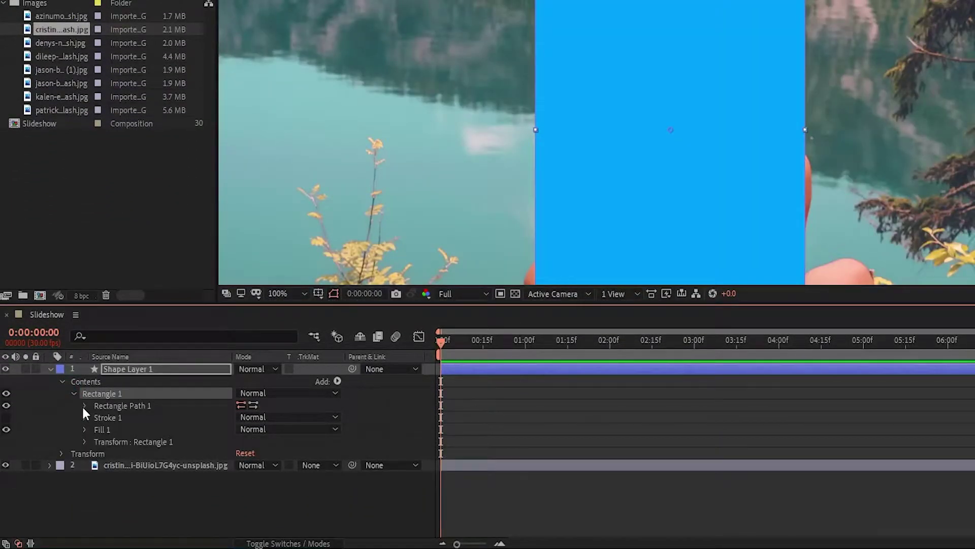
pyautogui.click(84, 542)
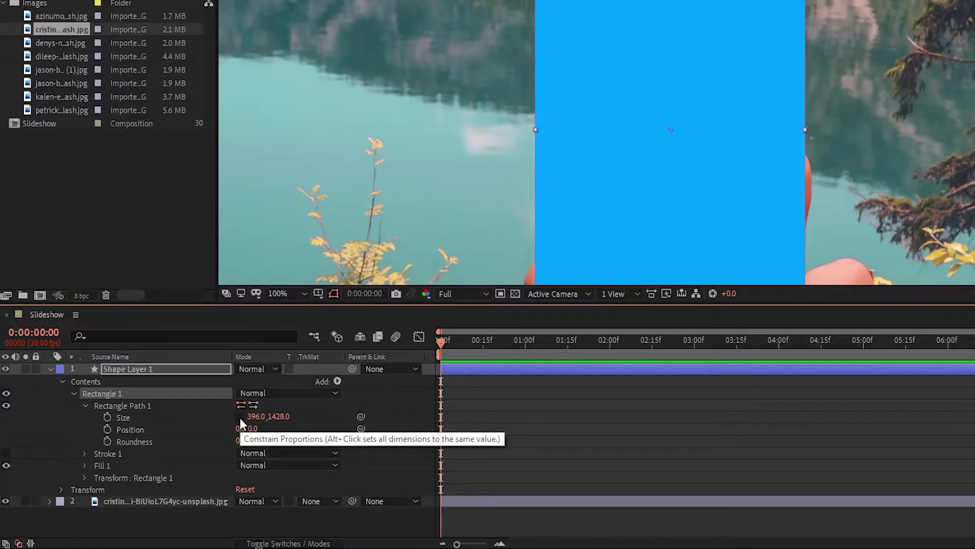
# Set the rectangle path size to 380 wide by 1080 high
pyautogui.click(256, 416)
pyautogui.write('3')
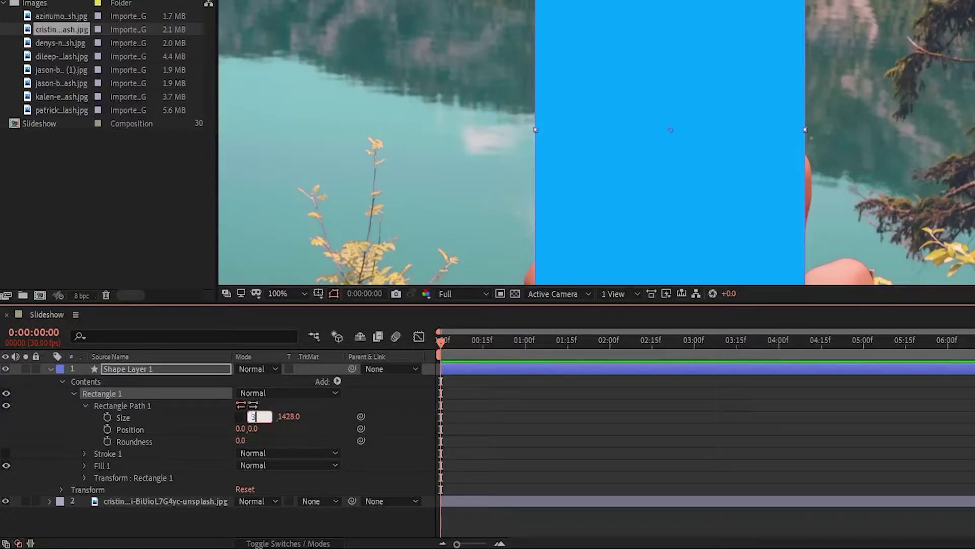
pyautogui.write('80')
pyautogui.click(291, 429)
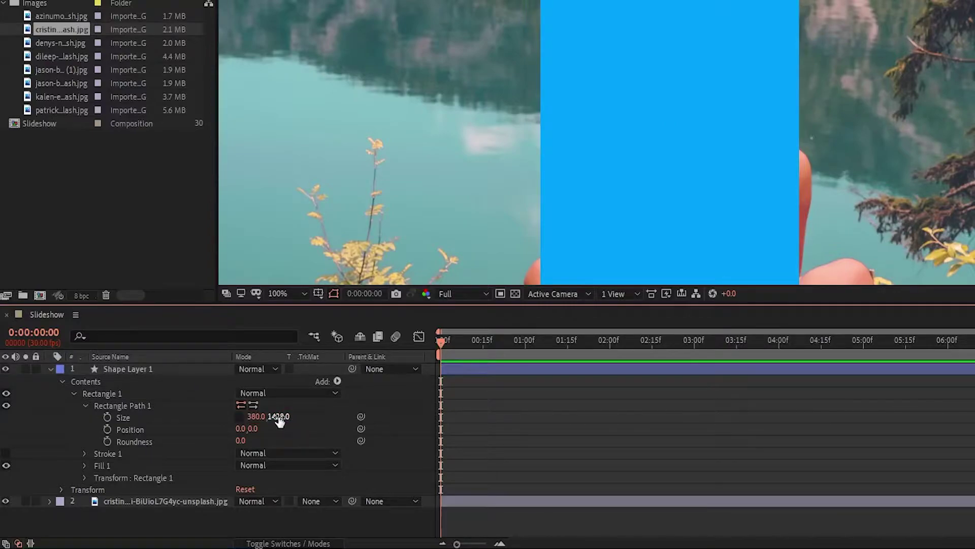
pyautogui.click(279, 417)
pyautogui.write('1080')
pyautogui.click(304, 429)
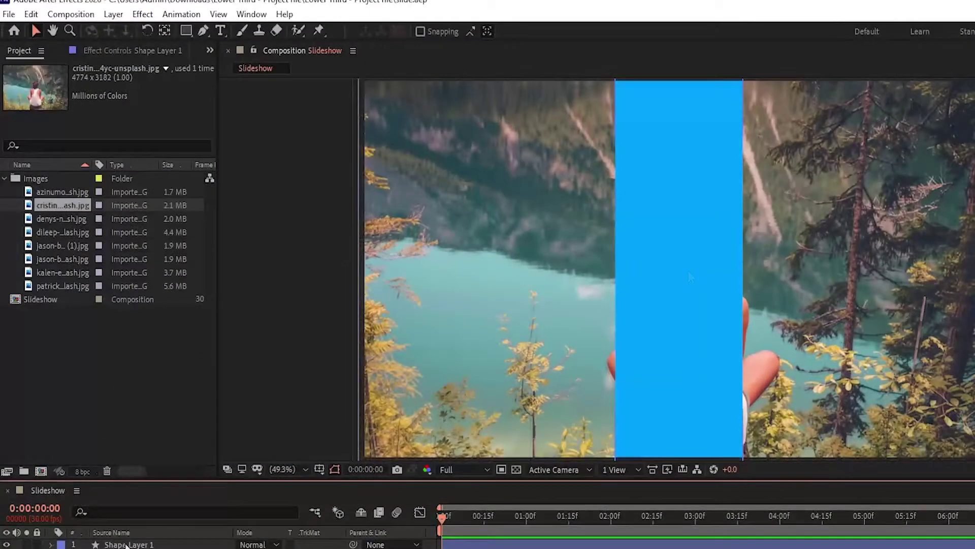
pyautogui.click(126, 545)
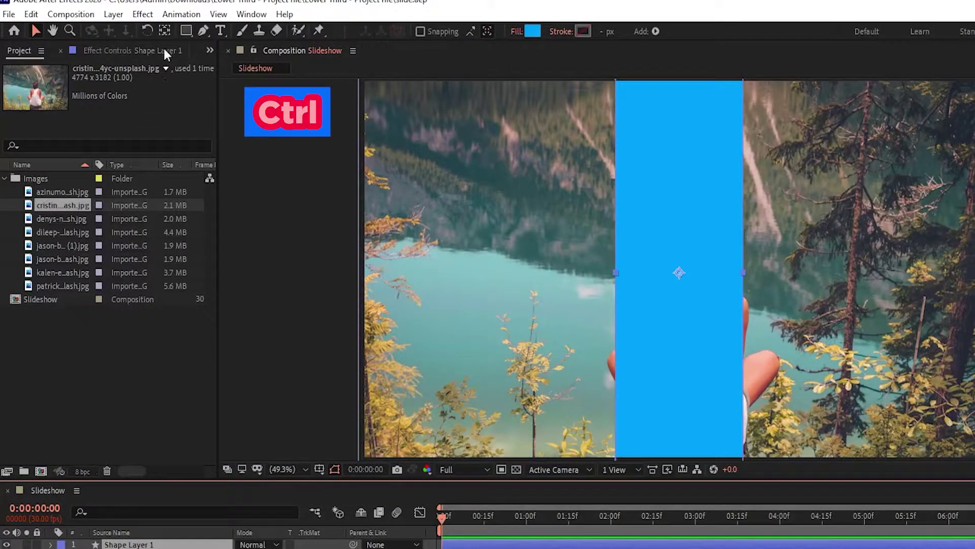
# Align Shape Layer 1 to the composition's horizontal centre and expand Transform: Rectangle 1
pyautogui.click(166, 30)
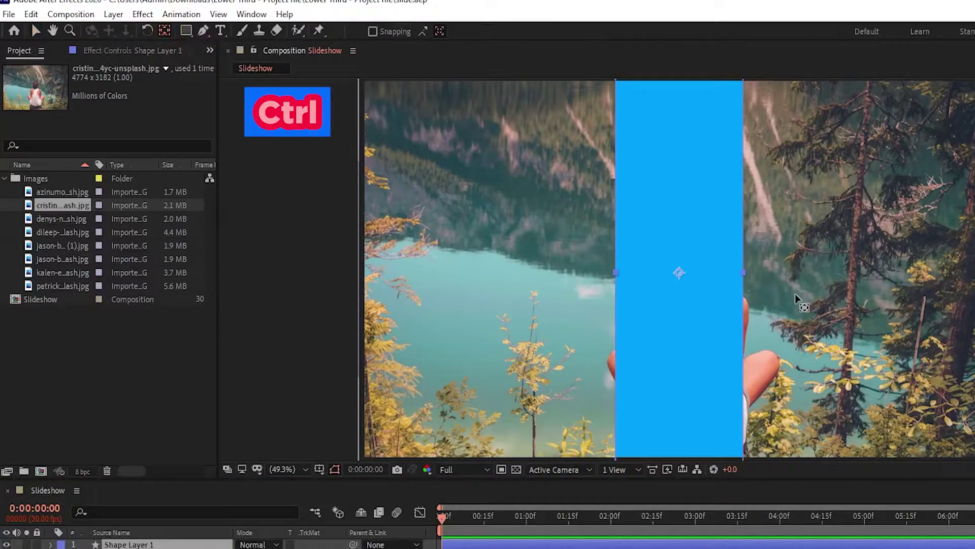
pyautogui.click(36, 31)
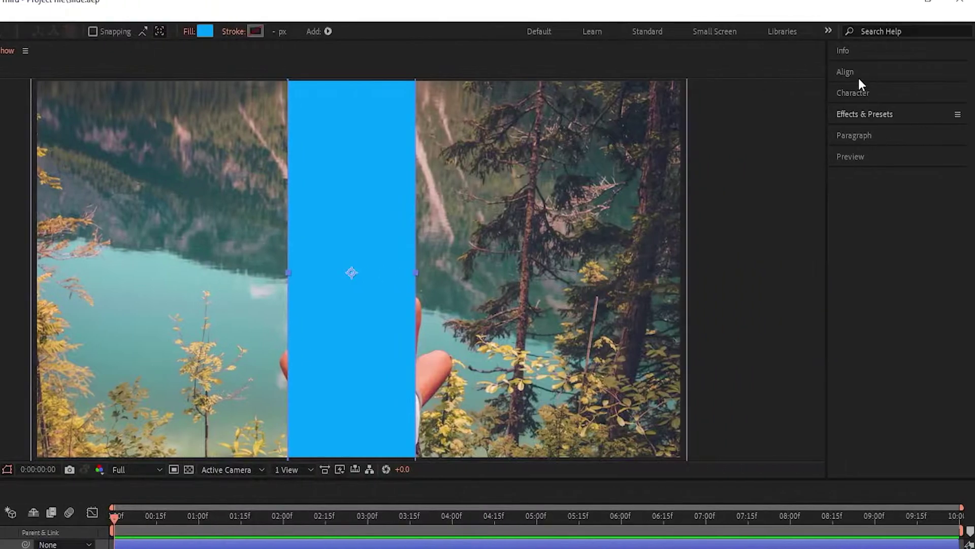
pyautogui.click(845, 71)
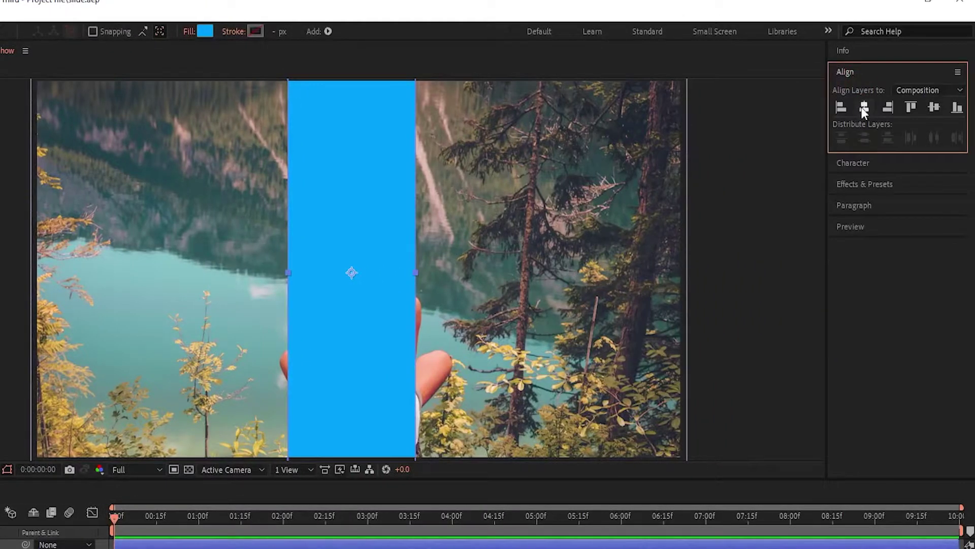
pyautogui.click(864, 107)
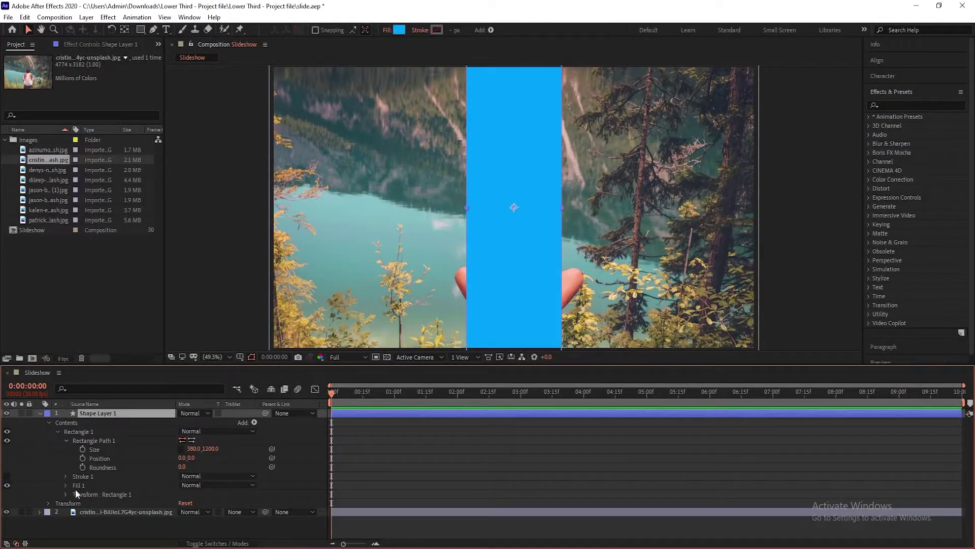
pyautogui.click(64, 494)
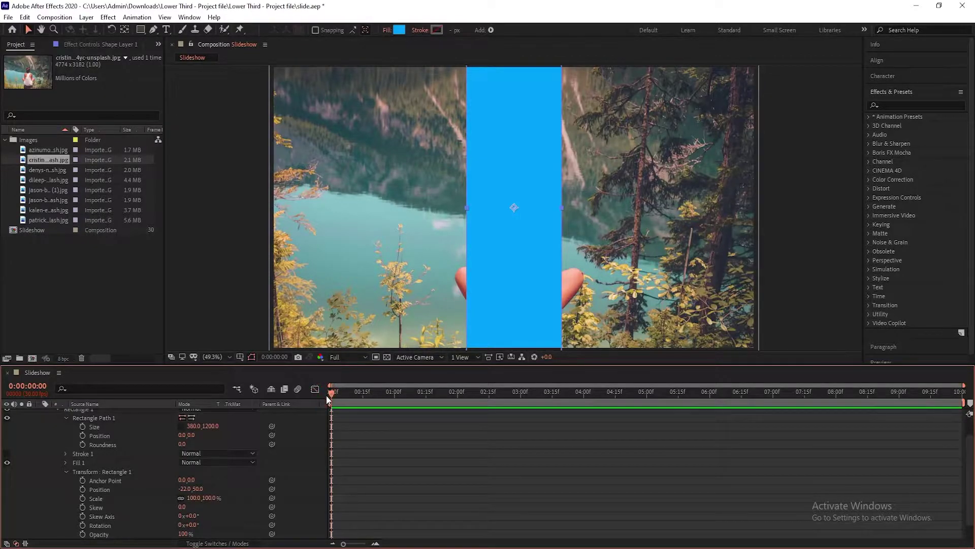
# At 0:00, keyframe the rectangle's Scale at 0,125% and Rotation at -30°
pyautogui.scroll(-2, 84, 489)
pyautogui.click(82, 480)
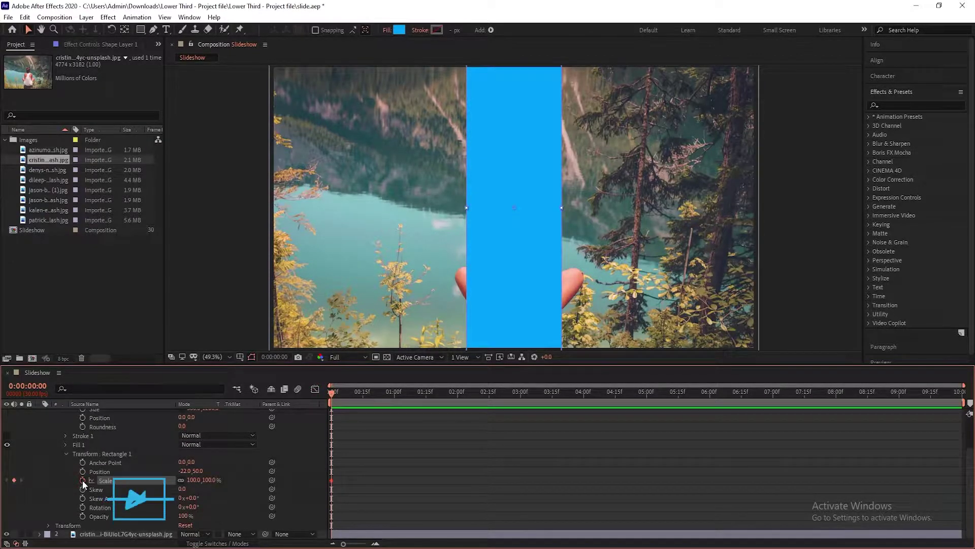
pyautogui.click(193, 480)
pyautogui.write('0')
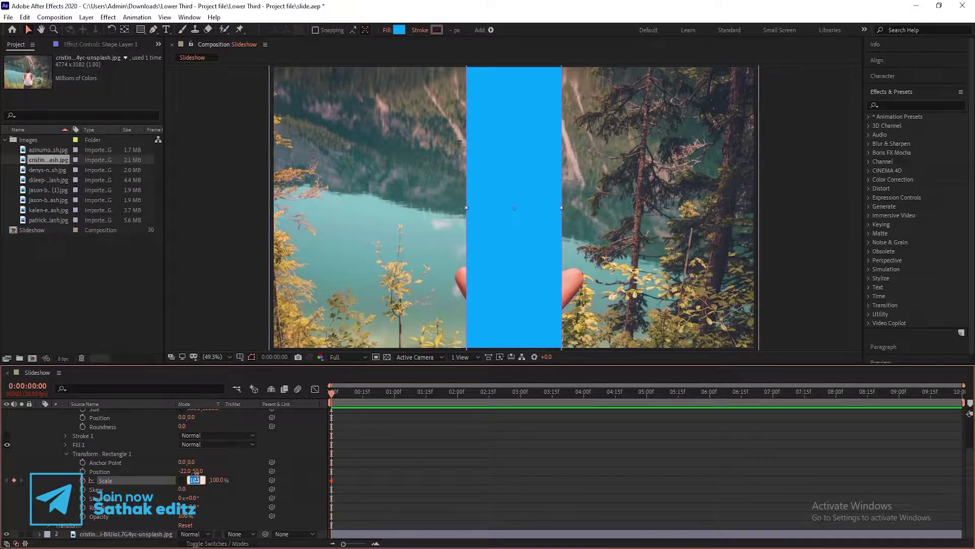
pyautogui.click(221, 489)
pyautogui.click(204, 480)
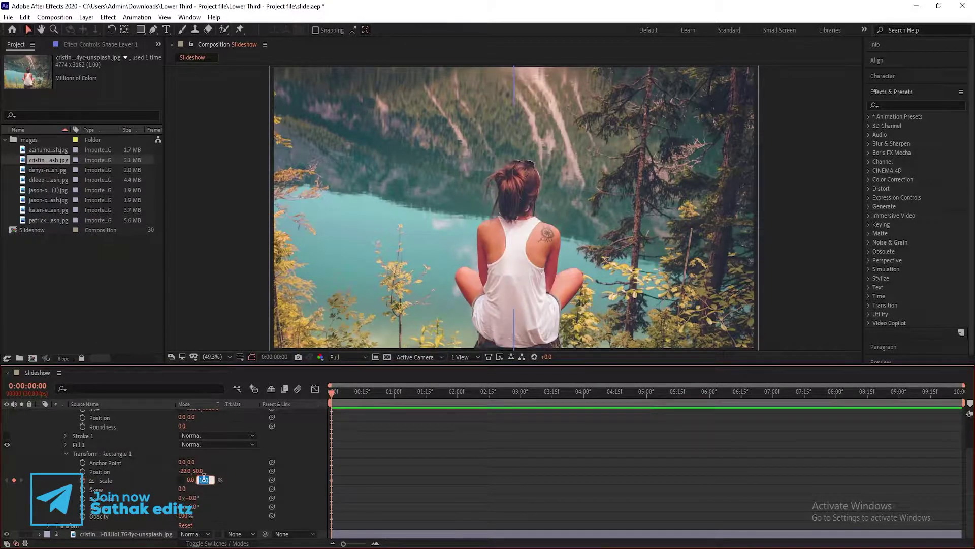
pyautogui.write('125')
pyautogui.click(227, 491)
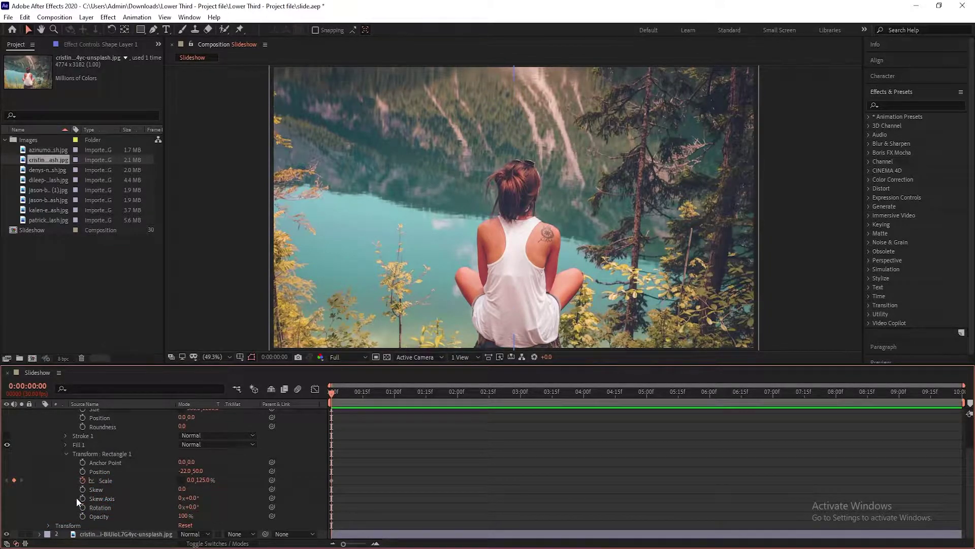
pyautogui.click(82, 507)
pyautogui.click(190, 506)
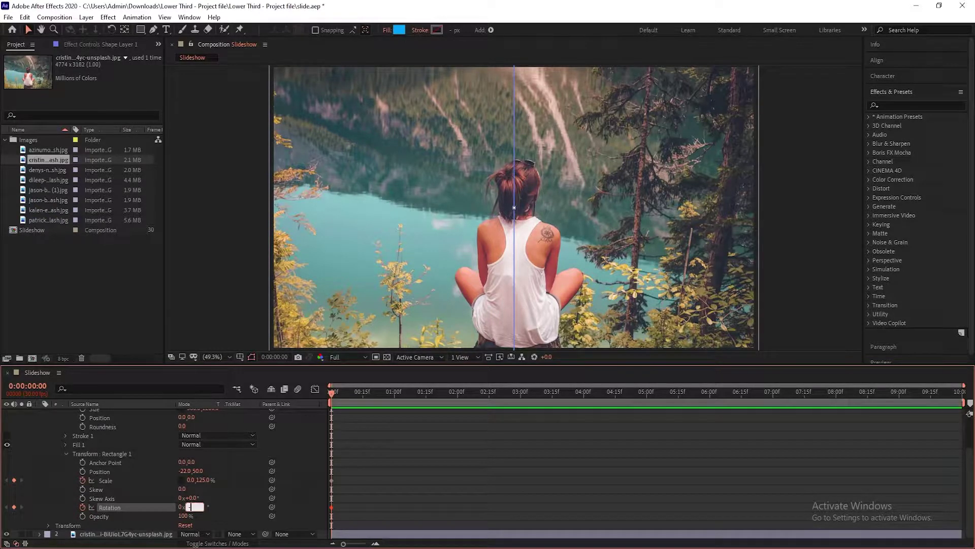
pyautogui.click(212, 522)
# At 1:10, set Scale to 450,230% and Rotation to 90°
pyautogui.moveTo(333, 398); pyautogui.dragTo(415, 391)
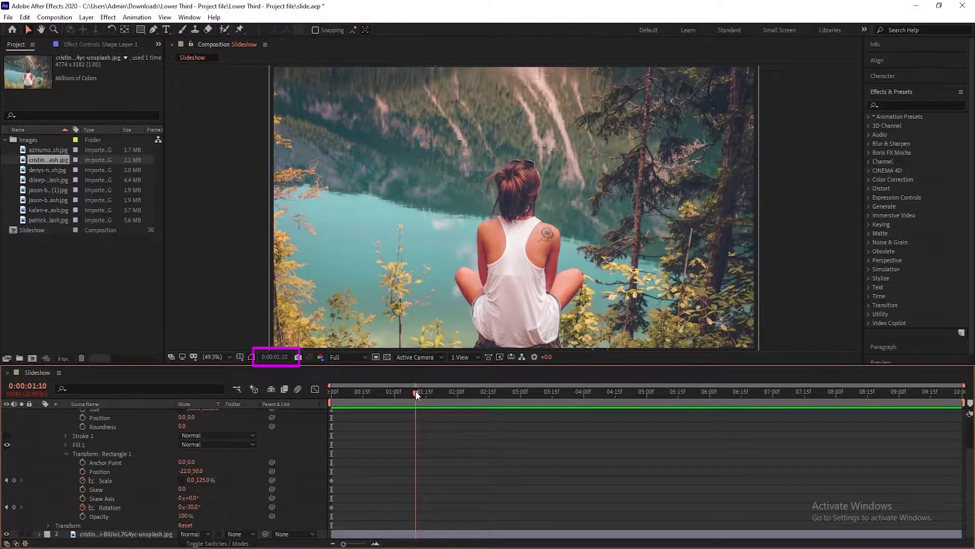
pyautogui.click(191, 480)
pyautogui.write('450')
pyautogui.press('Tab')
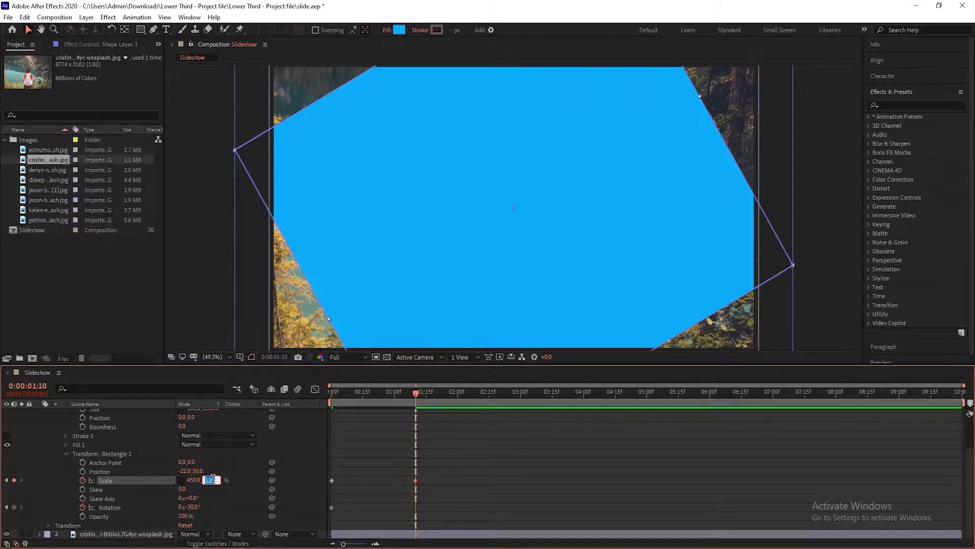
pyautogui.press('Return')
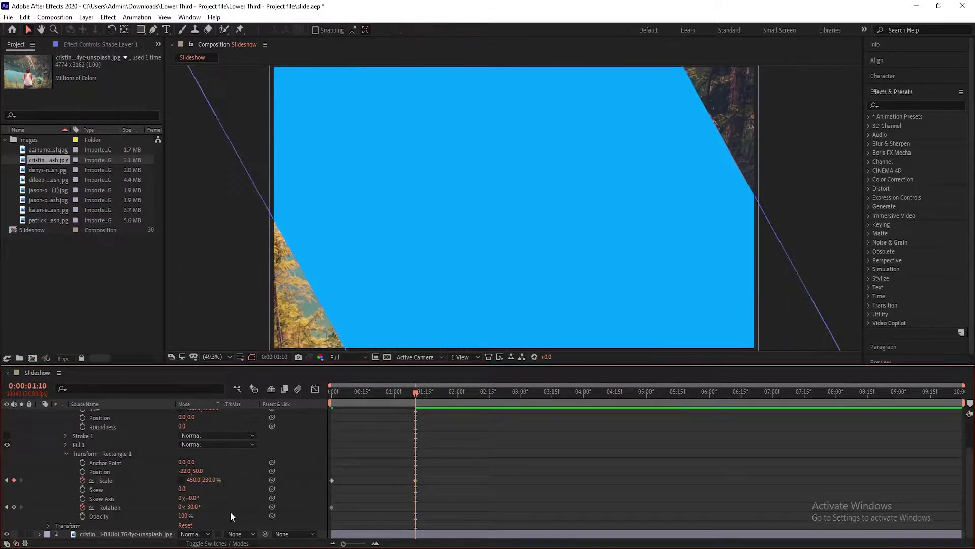
pyautogui.click(191, 506)
pyautogui.write('90')
pyautogui.press('Return')
pyautogui.moveTo(442, 398); pyautogui.dragTo(542, 395)
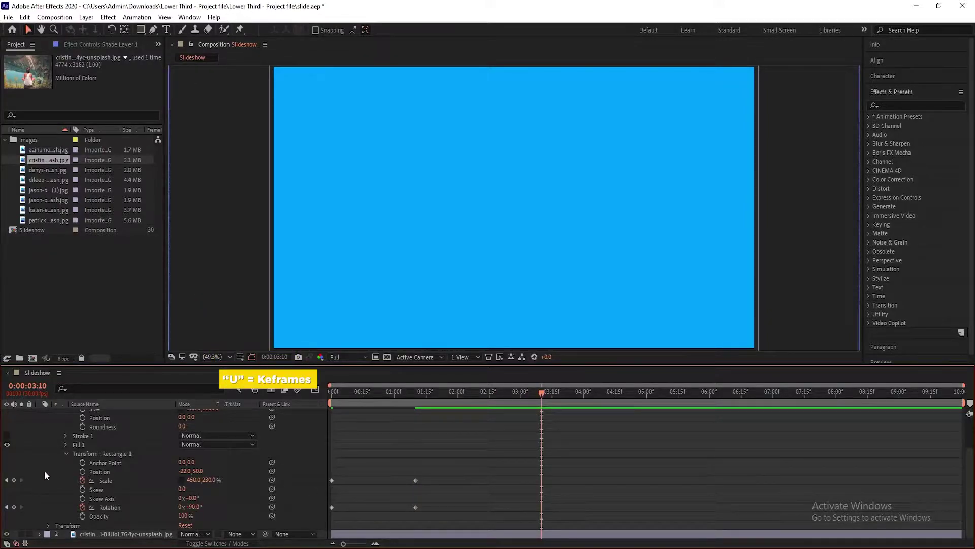
# Add hold keyframes for Scale and Rotation at 3:10
pyautogui.scroll(5, 44, 471)
pyautogui.click(120, 413)
pyautogui.press('u')
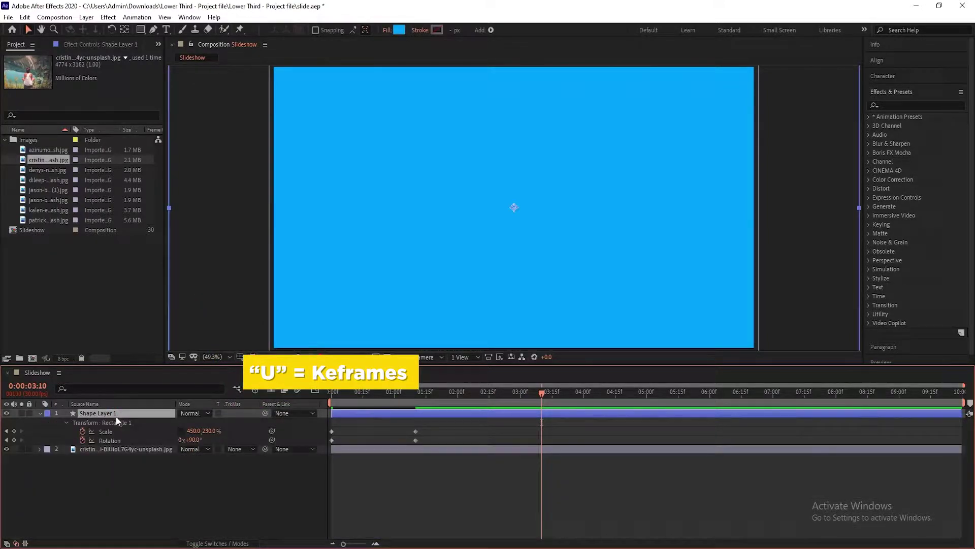
pyautogui.click(13, 431)
pyautogui.click(14, 440)
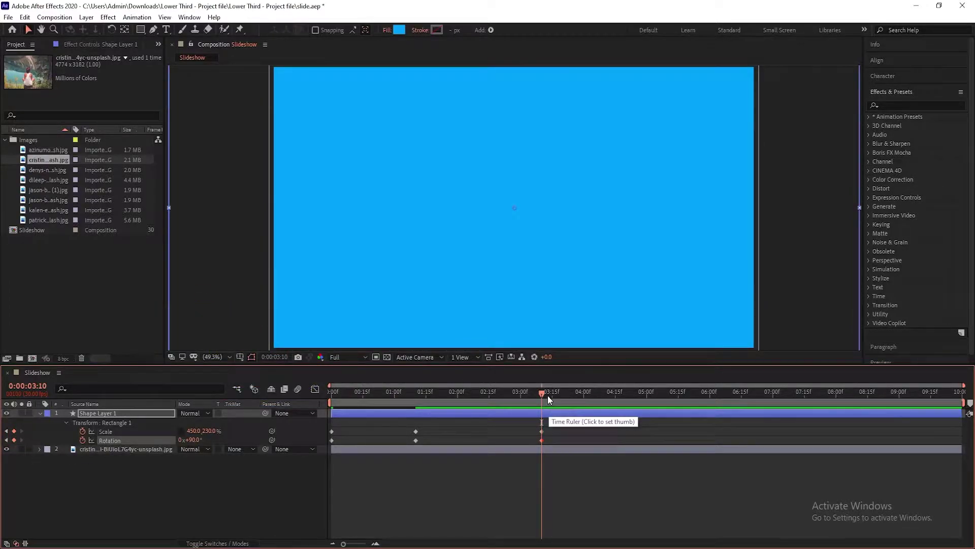
# At 5:00, set Scale to 0,125% and Rotation to 210°
pyautogui.moveTo(547, 395); pyautogui.dragTo(649, 397)
pyautogui.click(195, 431)
pyautogui.write('0')
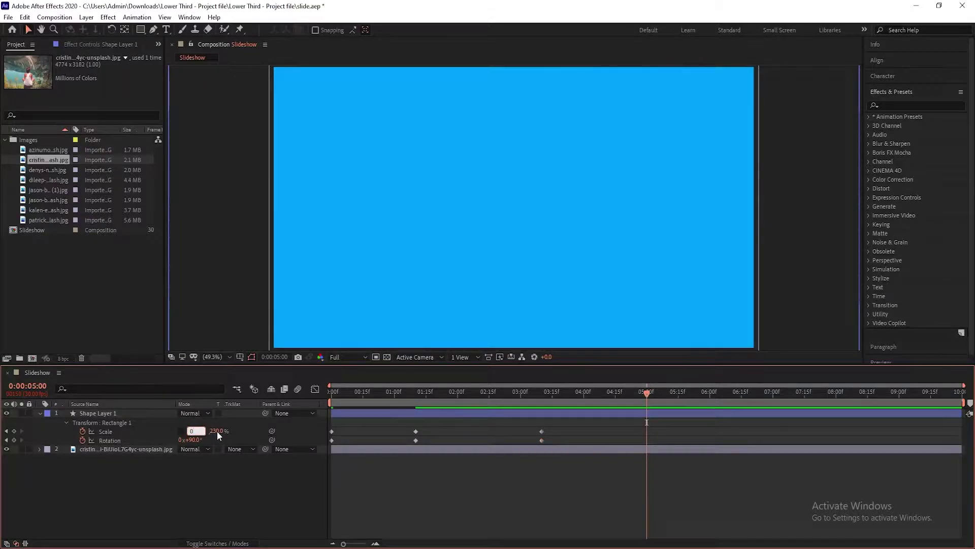
pyautogui.press('Return')
pyautogui.click(206, 432)
pyautogui.write('125')
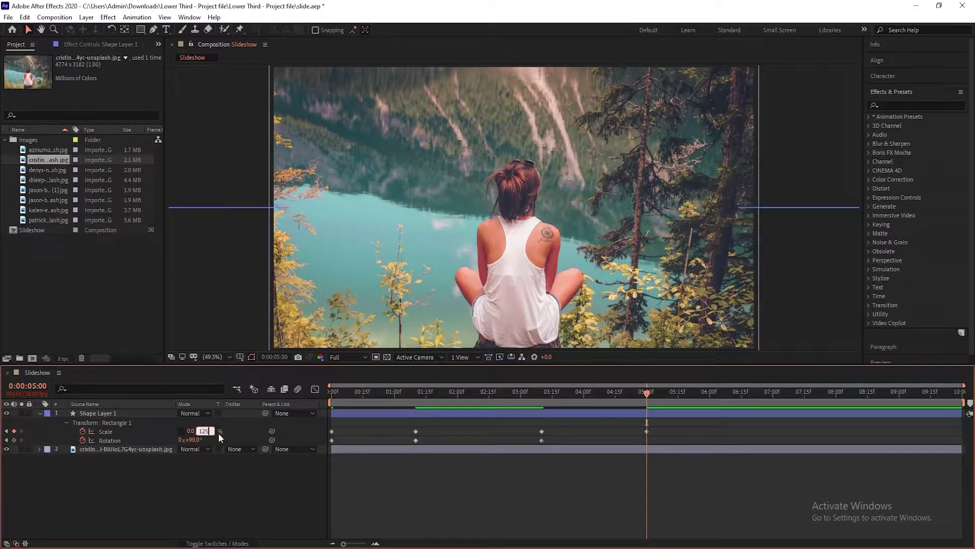
pyautogui.press('Return')
pyautogui.click(194, 439)
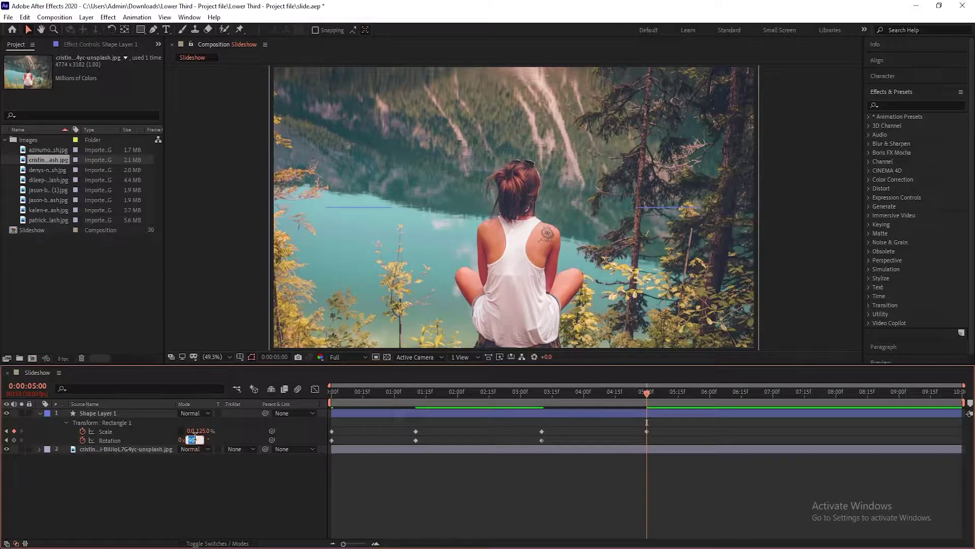
pyautogui.write('210')
pyautogui.press('Return')
# Apply Easy Ease to all the scale keyframes
pyautogui.moveTo(709, 434); pyautogui.dragTo(325, 417)
pyautogui.rightClick(332, 432)
pyautogui.moveTo(346, 427)
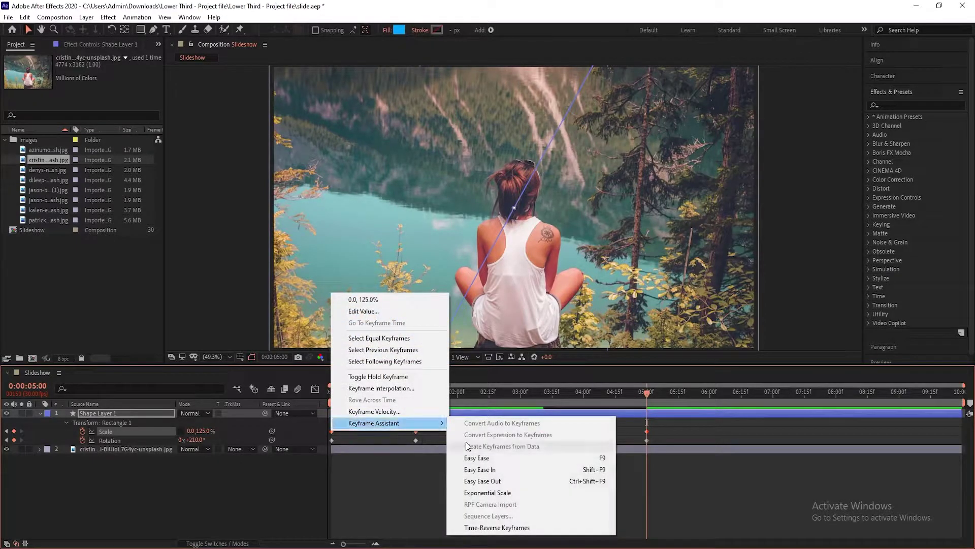
pyautogui.click(479, 457)
# Pre-compose the lakeside photo layer into a comp named 'Image comp'
pyautogui.press('u')
pyautogui.rightClick(116, 422)
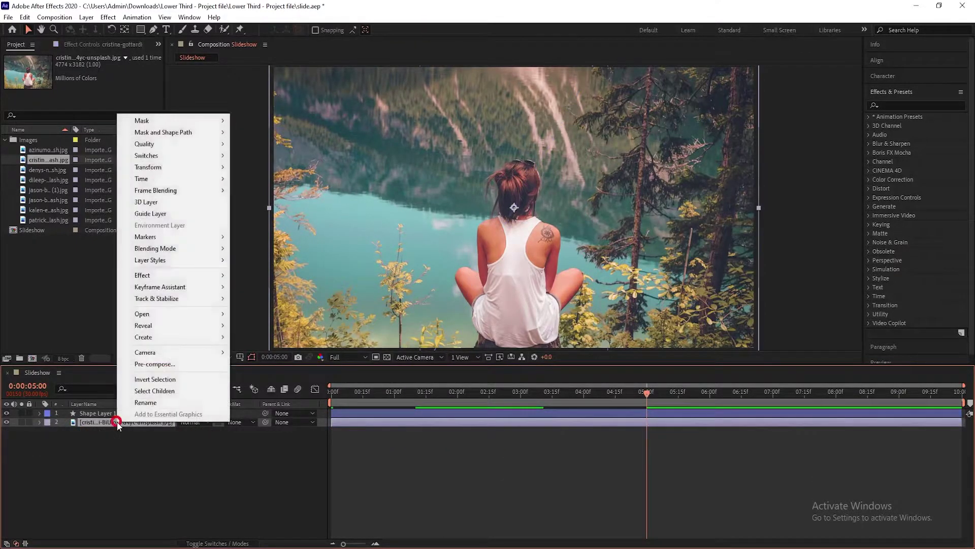
pyautogui.click(153, 364)
pyautogui.write('Image comp')
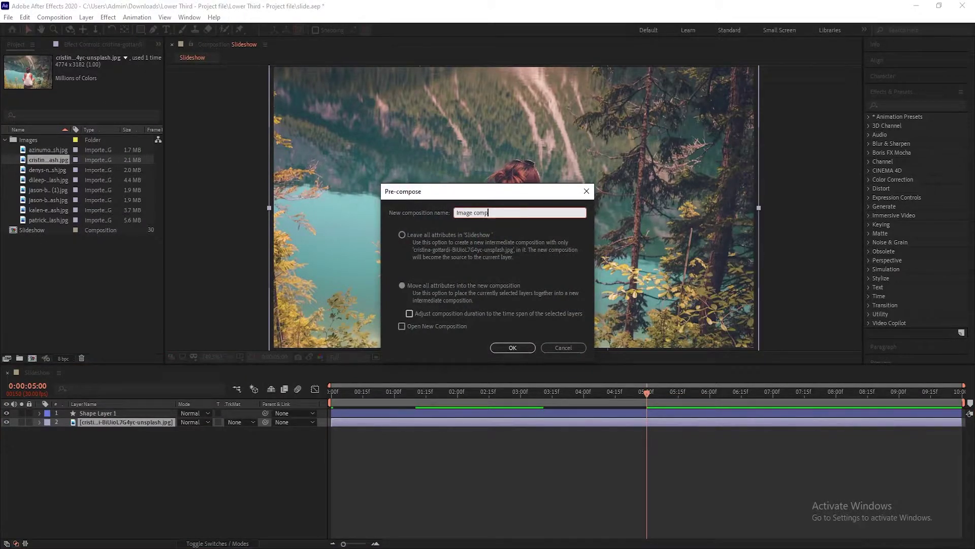
pyautogui.press('Return')
# Set Image comp's track matte to Alpha Matte 'Shape Layer 1'
pyautogui.click(114, 424)
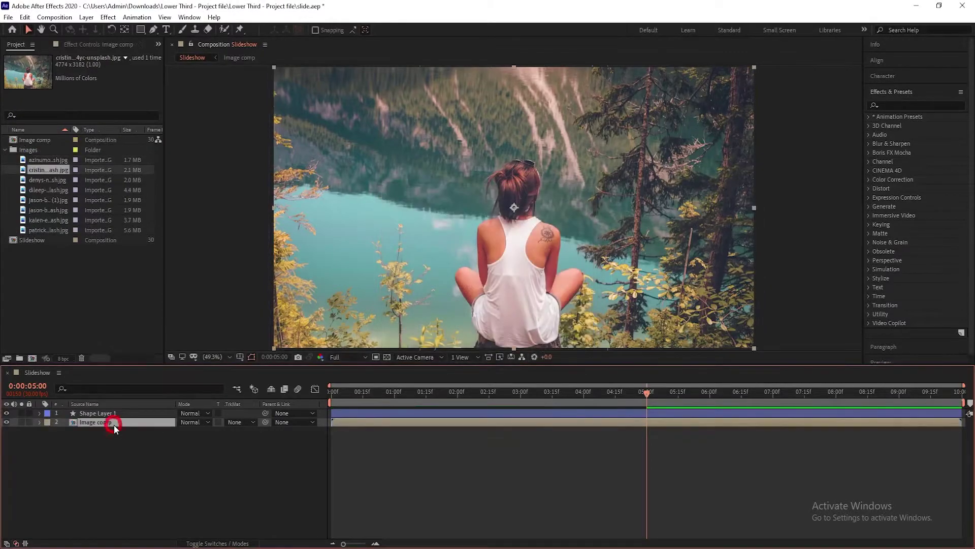
pyautogui.click(236, 422)
pyautogui.click(254, 449)
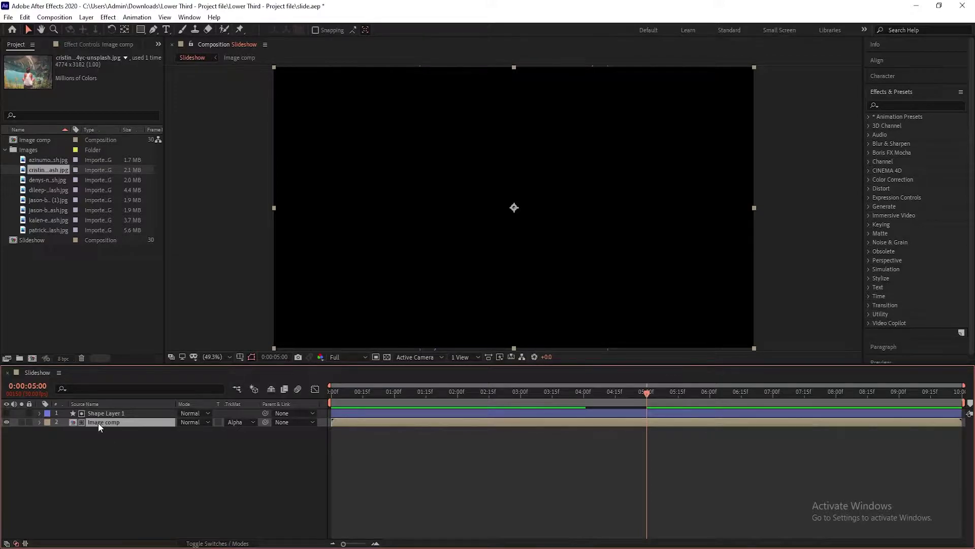
# Add a Drop Shadow layer style to Image comp and reveal its settings
pyautogui.rightClick(99, 423)
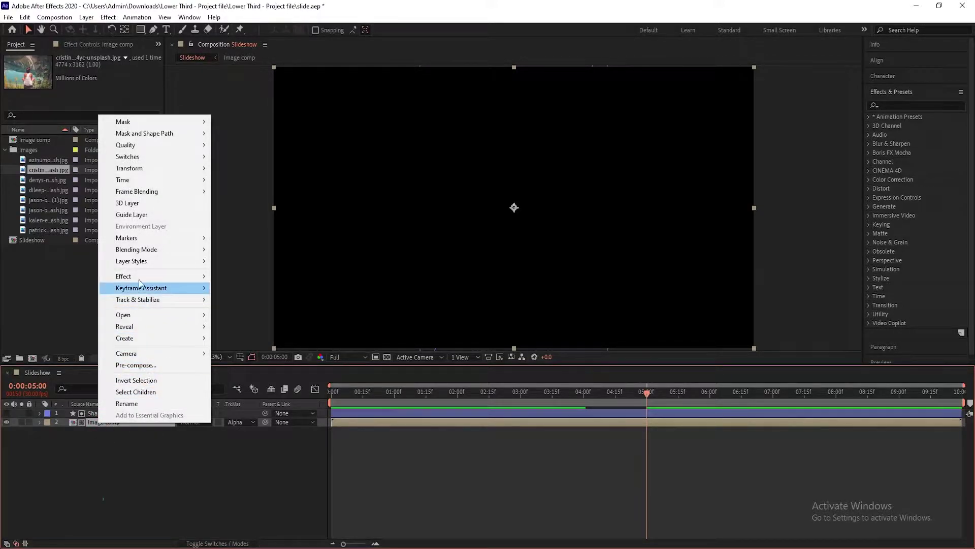
pyautogui.moveTo(135, 260)
pyautogui.click(251, 301)
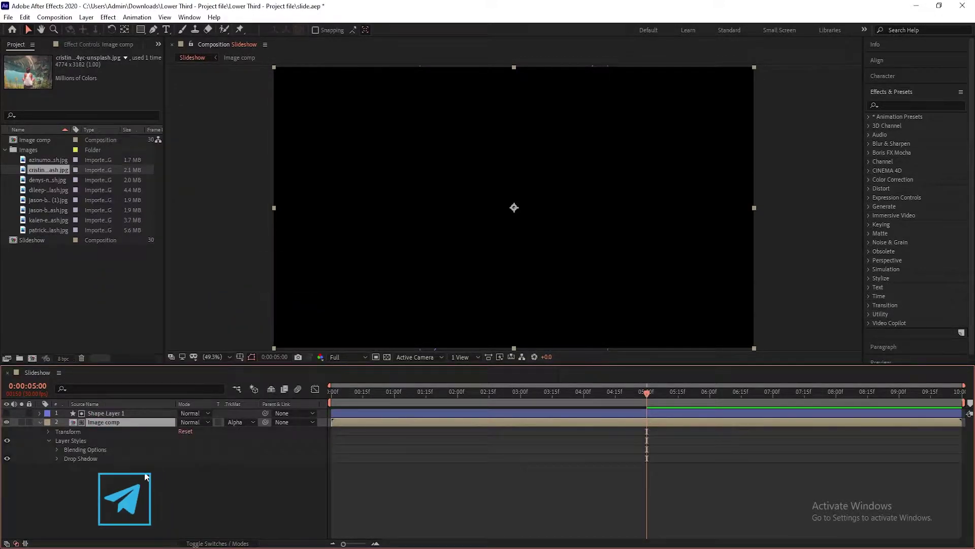
pyautogui.click(57, 458)
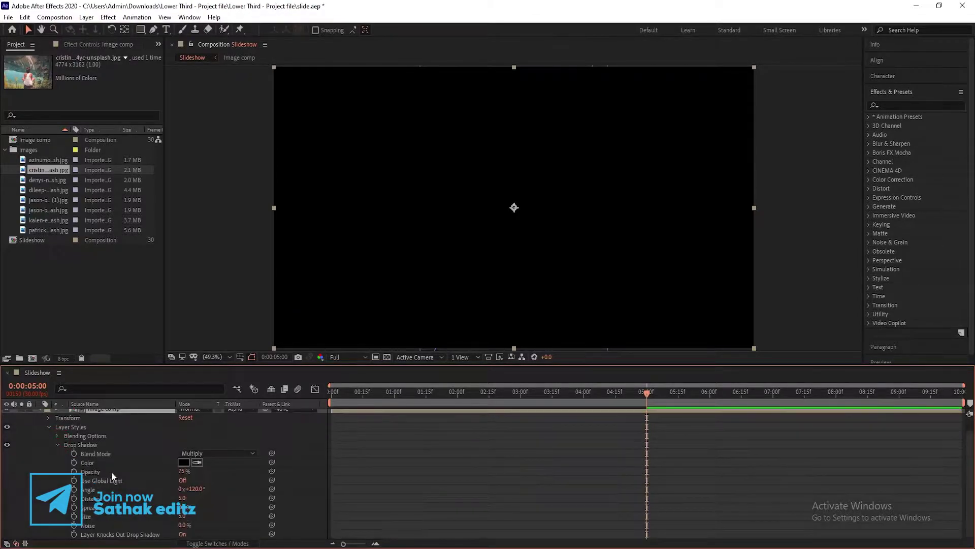
# Keyframe the shadow opacity from 0% at 0:00 to 50% at 0:15
pyautogui.moveTo(353, 393); pyautogui.dragTo(306, 403)
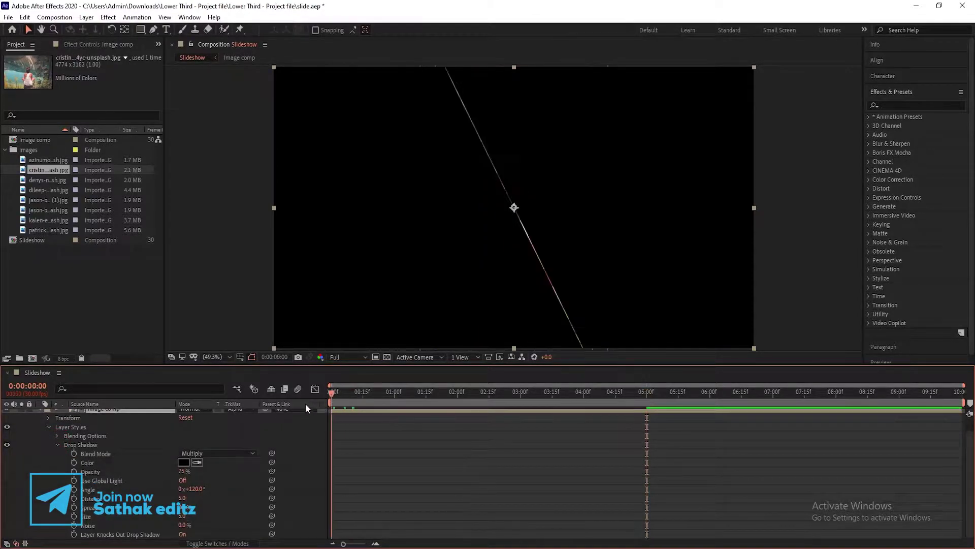
pyautogui.click(74, 471)
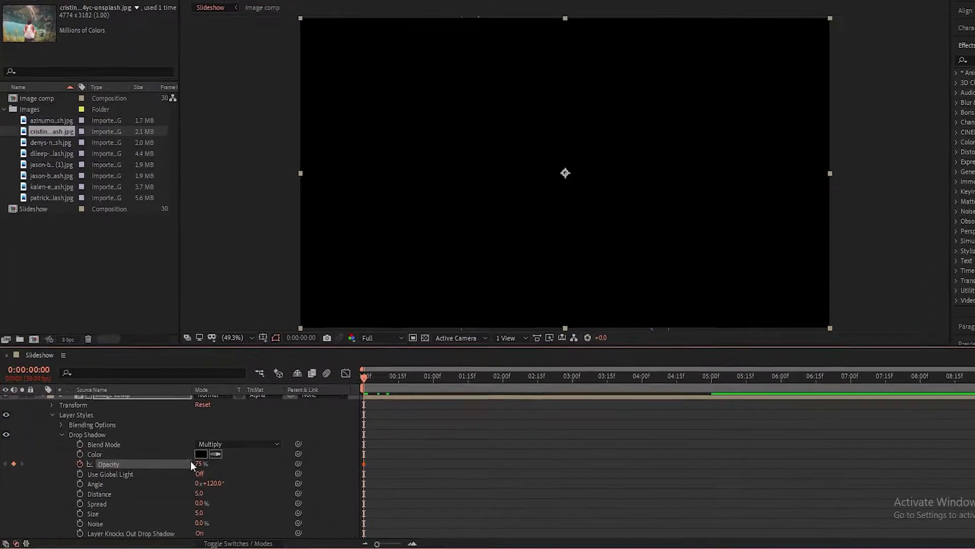
pyautogui.click(183, 471)
pyautogui.write('0')
pyautogui.click(273, 458)
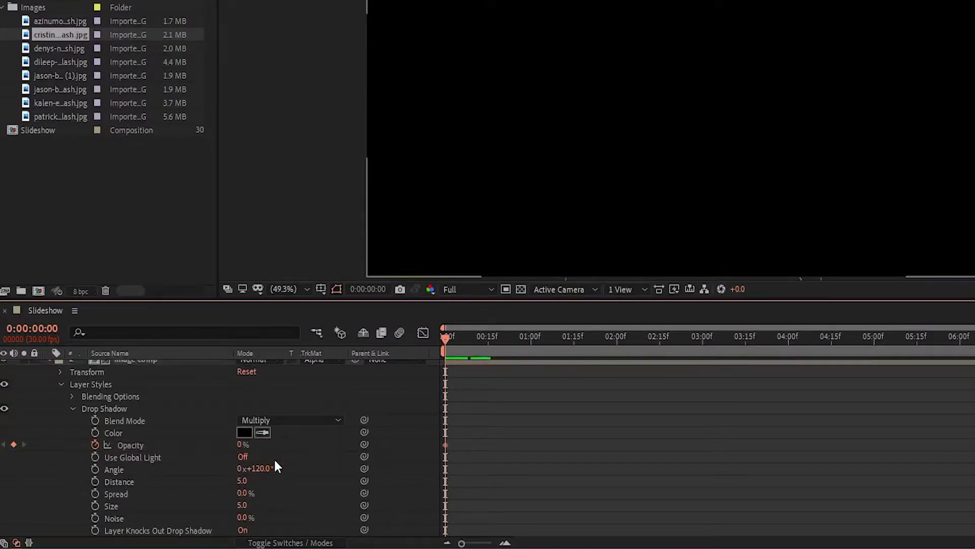
pyautogui.click(490, 340)
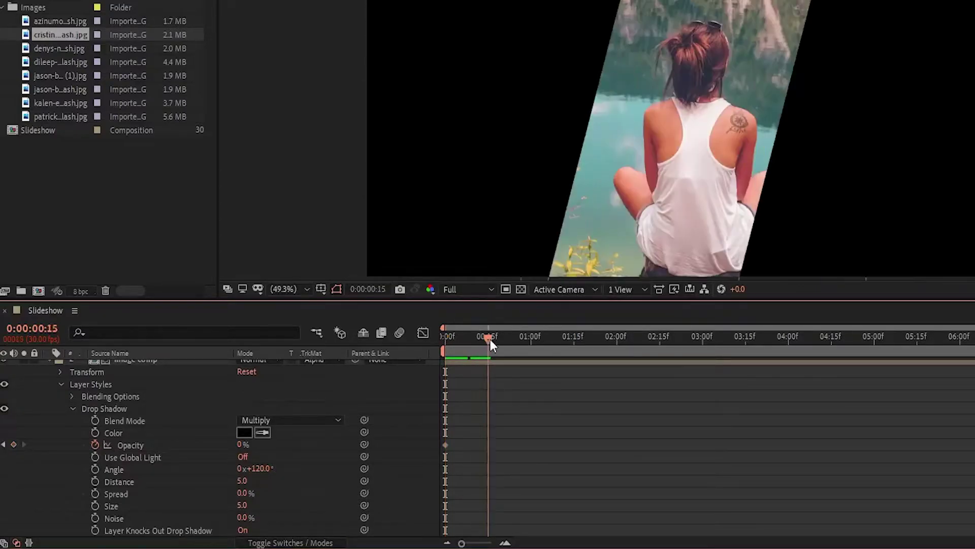
pyautogui.click(240, 445)
pyautogui.click(273, 451)
# Set the shadow's distance to 0, spread to 15%, and size to 80
pyautogui.click(242, 480)
pyautogui.write('0')
pyautogui.click(262, 489)
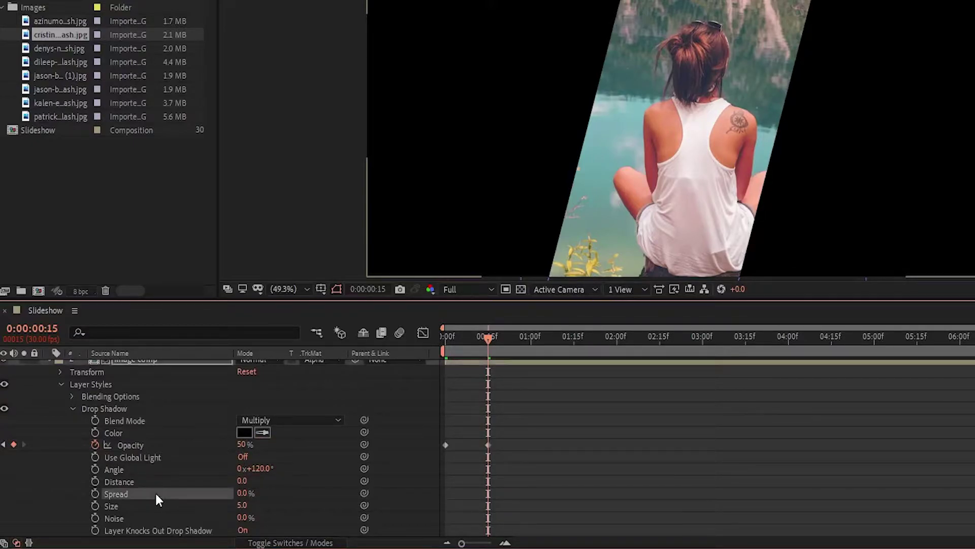
pyautogui.click(243, 493)
pyautogui.write('1')
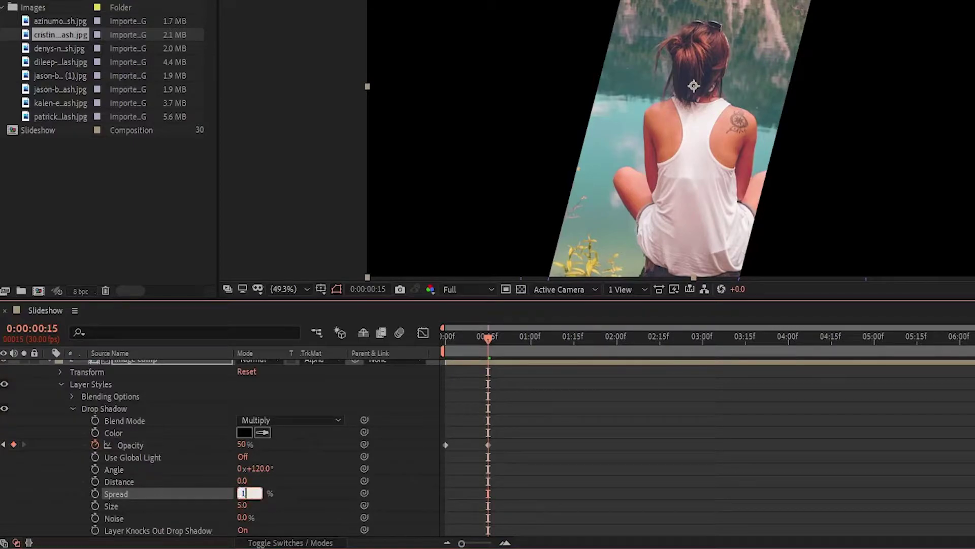
pyautogui.write('5')
pyautogui.click(186, 506)
pyautogui.click(242, 505)
pyautogui.write('80')
pyautogui.press('Return')
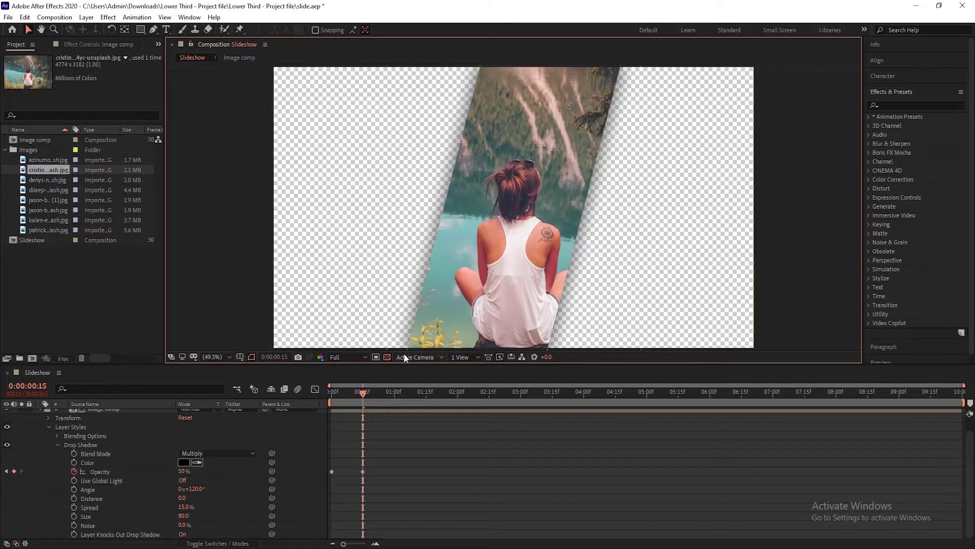
pyautogui.click(387, 357)
# Add a Stroke layer style to Image comp and expand its properties
pyautogui.click(387, 356)
pyautogui.rightClick(98, 420)
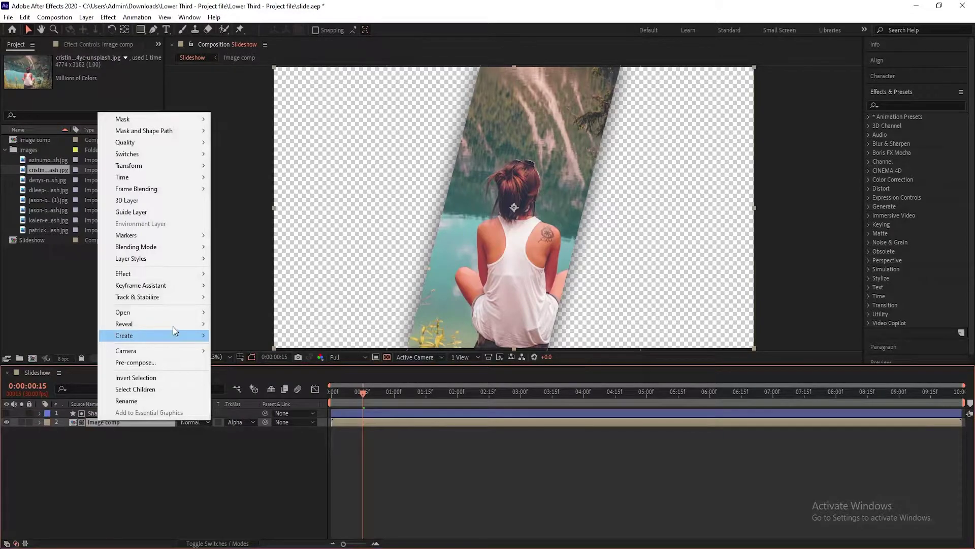
pyautogui.moveTo(173, 259)
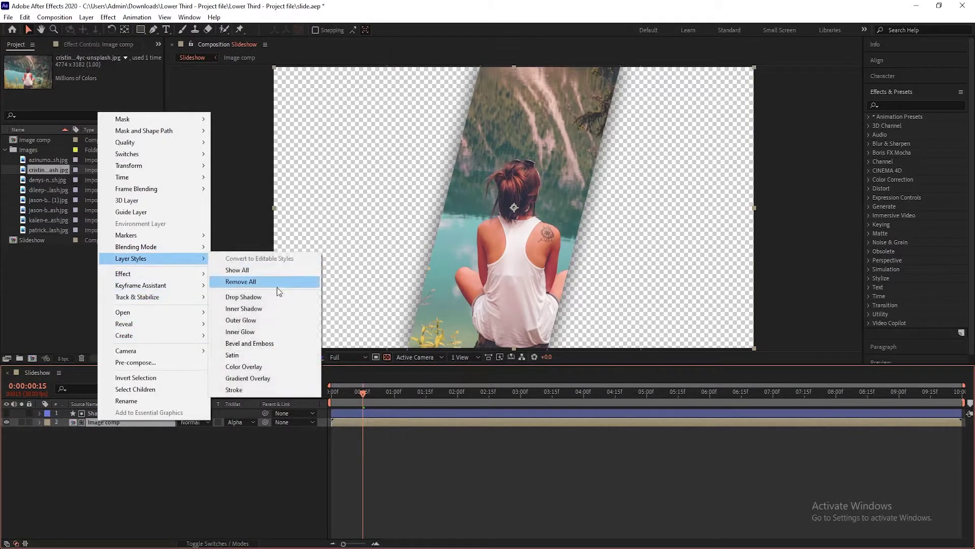
pyautogui.click(245, 390)
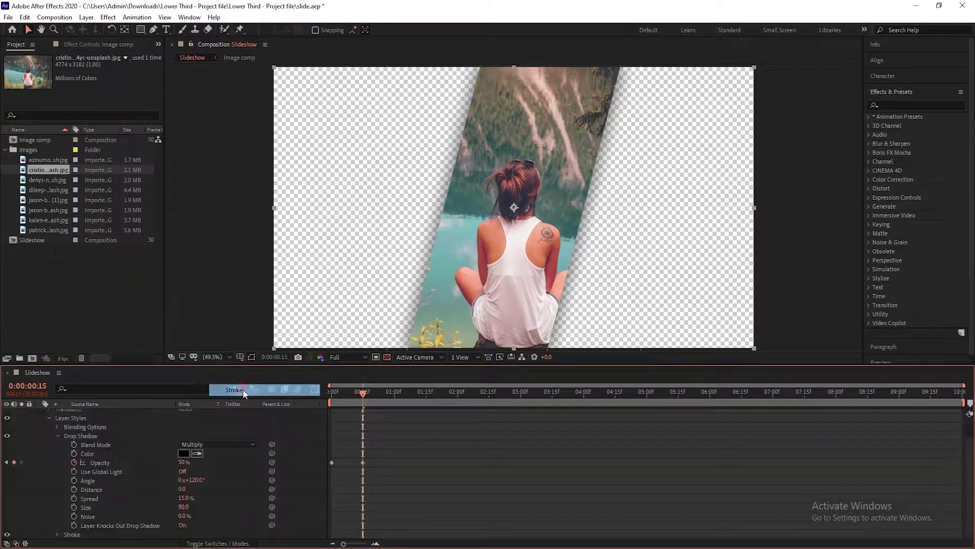
pyautogui.click(57, 534)
pyautogui.scroll(-2, 133, 464)
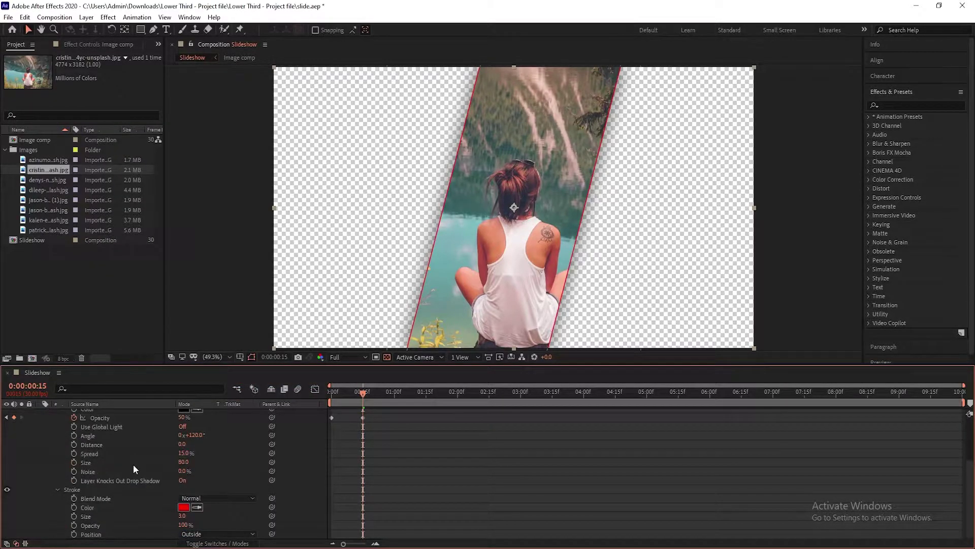
# Make the stroke colour FFFFFF with its position Outside
pyautogui.click(184, 507)
pyautogui.write('FFFFFF')
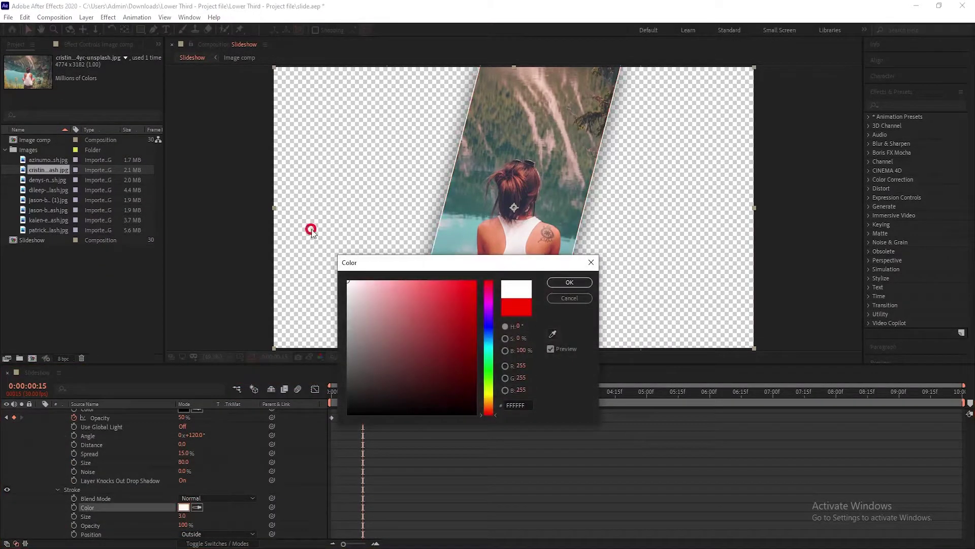
pyautogui.click(577, 286)
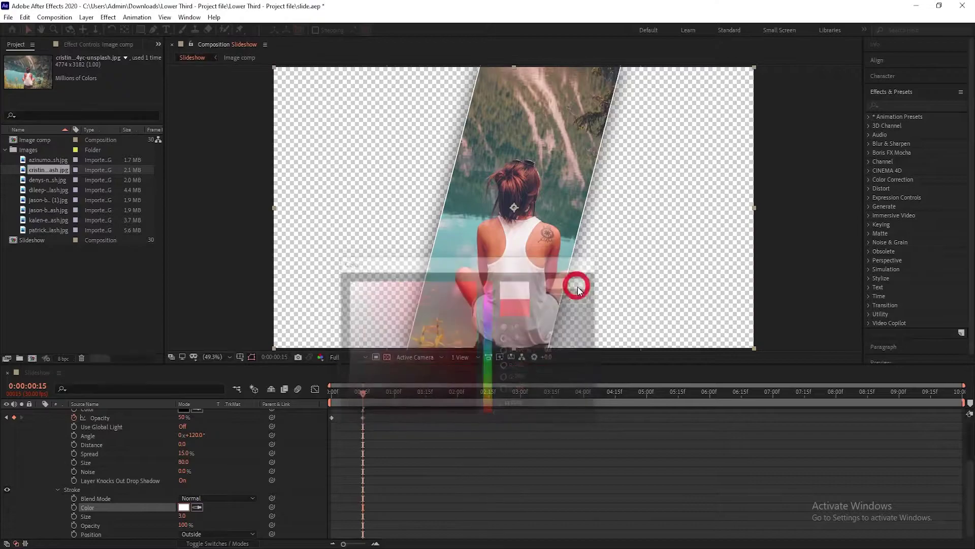
pyautogui.click(221, 534)
pyautogui.click(220, 511)
pyautogui.scroll(3, 167, 485)
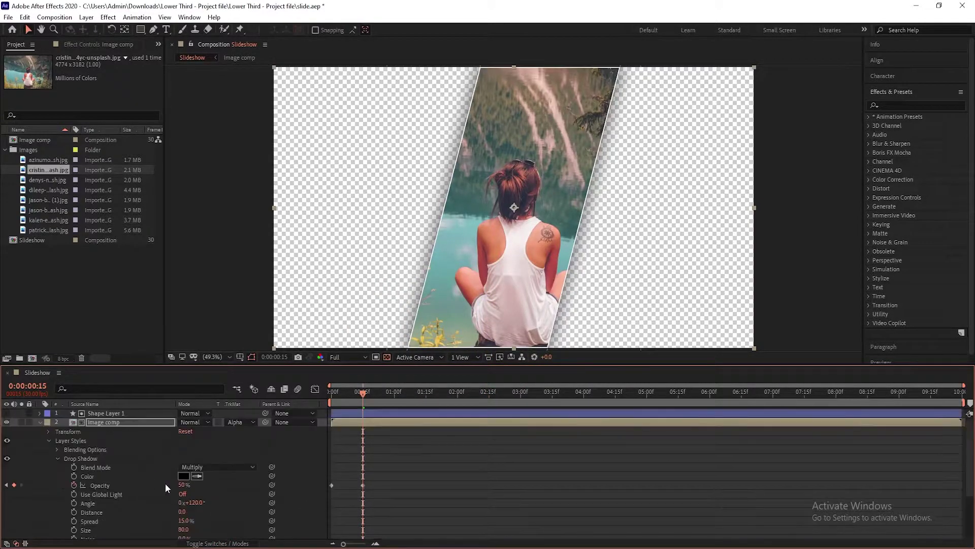
pyautogui.click(39, 422)
# Duplicate Shape Layer 1 and Image comp, and trim Shape Layer 2 to start at frame 5
pyautogui.rightClick(123, 421)
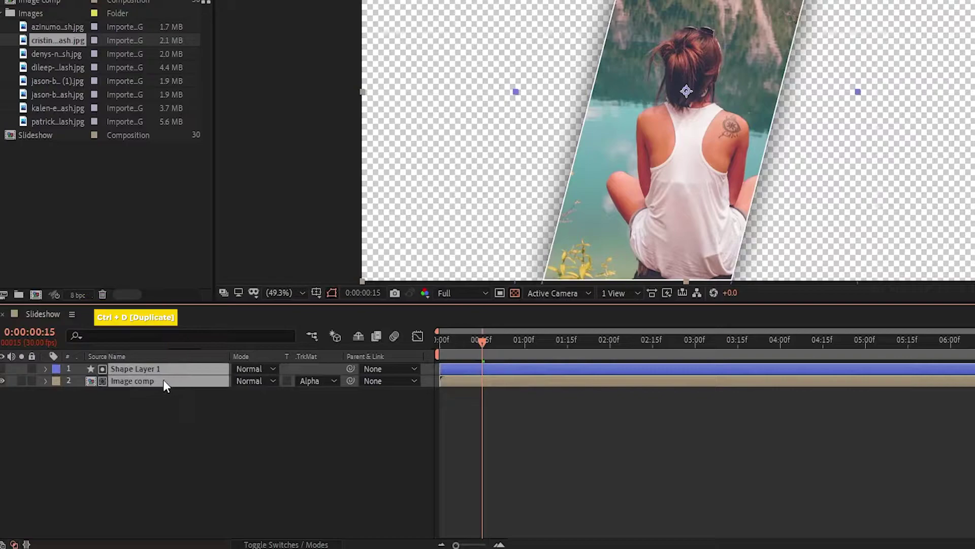
pyautogui.click(158, 380)
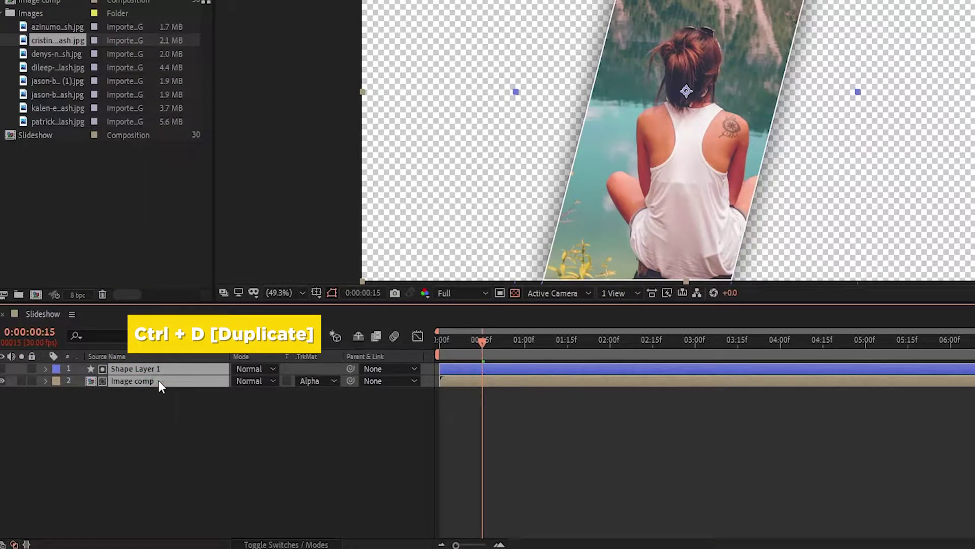
pyautogui.hotkey('ctrl', 'd')
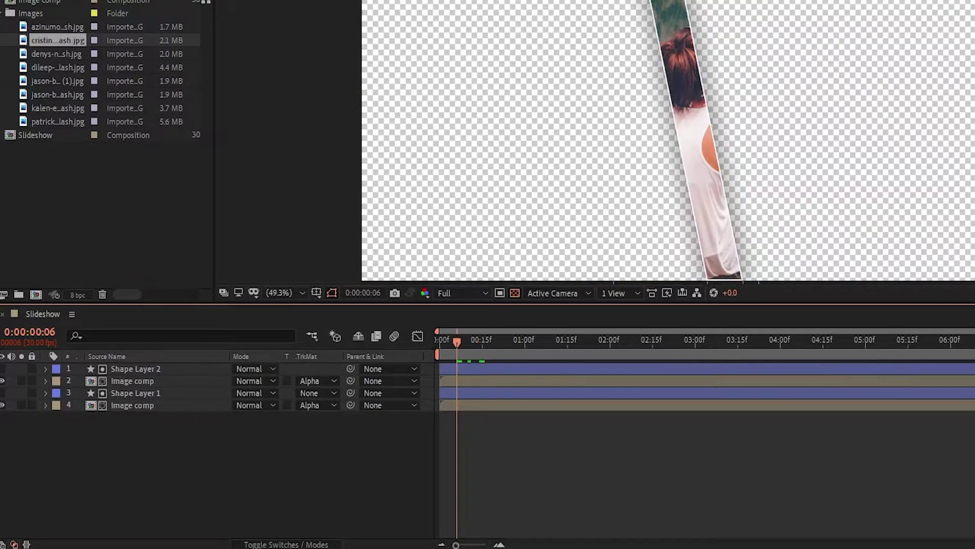
pyautogui.moveTo(973, 330); pyautogui.dragTo(751, 353)
pyautogui.moveTo(490, 346); pyautogui.dragTo(476, 346)
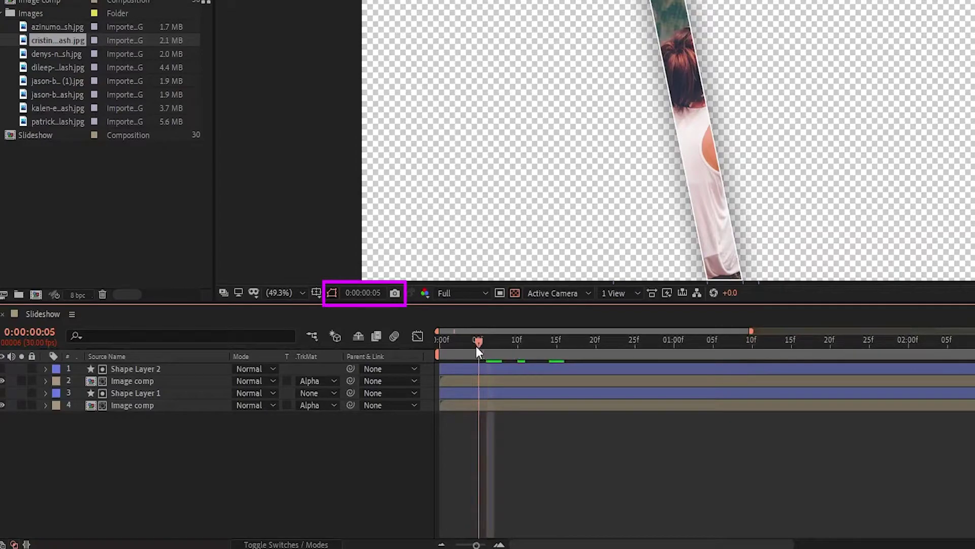
pyautogui.click(471, 371)
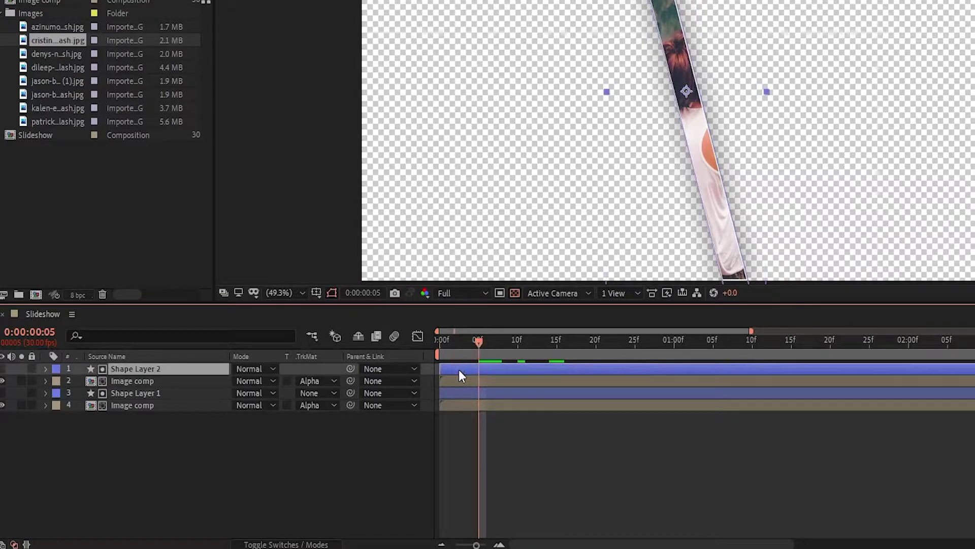
pyautogui.hotkey('alt', '[')
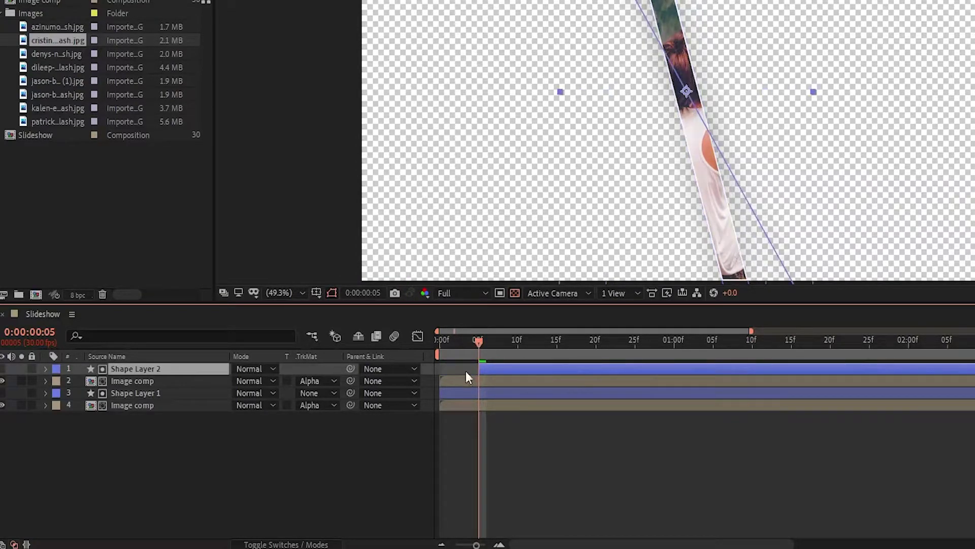
# Duplicate Shape Layer 2 and its Image comp, sliding Shape Layer 3 to start near frame 10
pyautogui.keyDown('shift'); pyautogui.click(166, 377); pyautogui.keyUp('shift')
pyautogui.hotkey('ctrl', 'd')
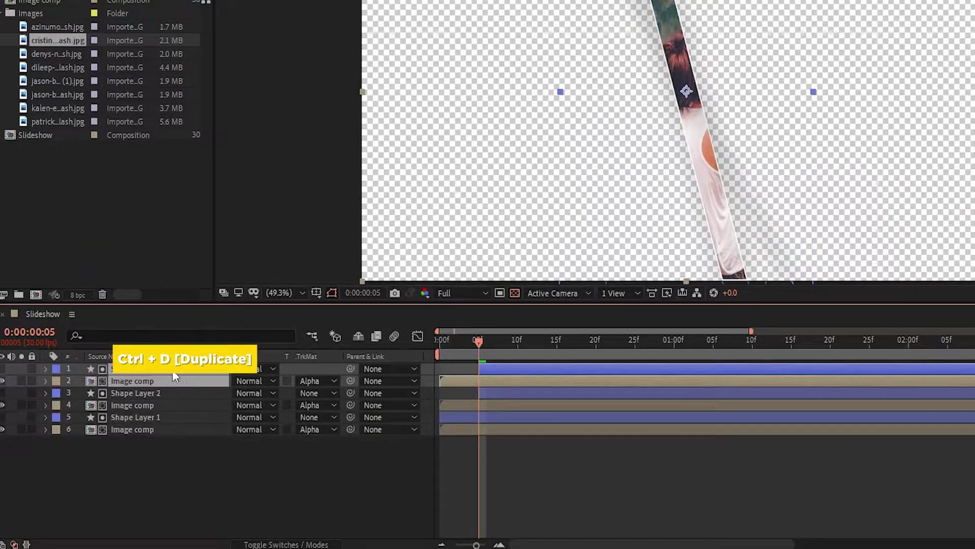
pyautogui.click(517, 342)
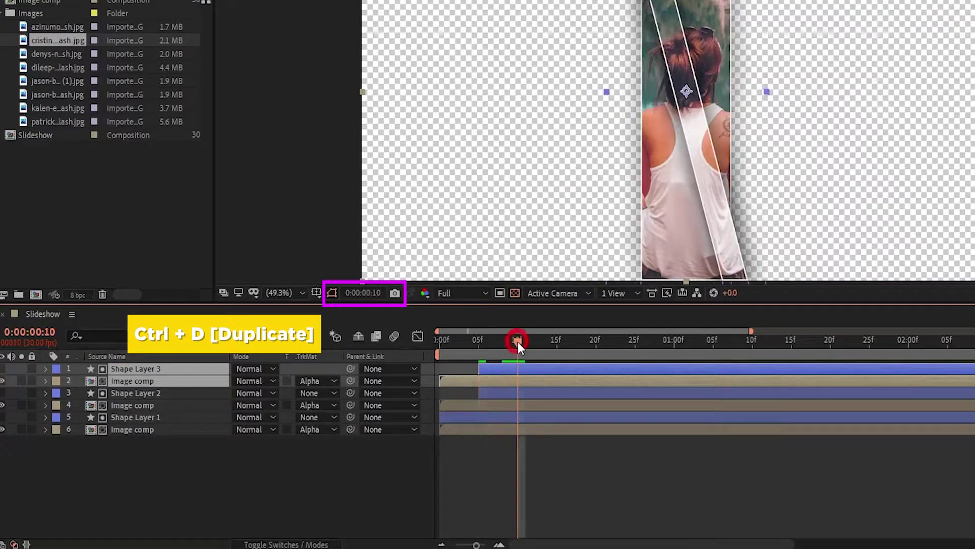
pyautogui.click(538, 419)
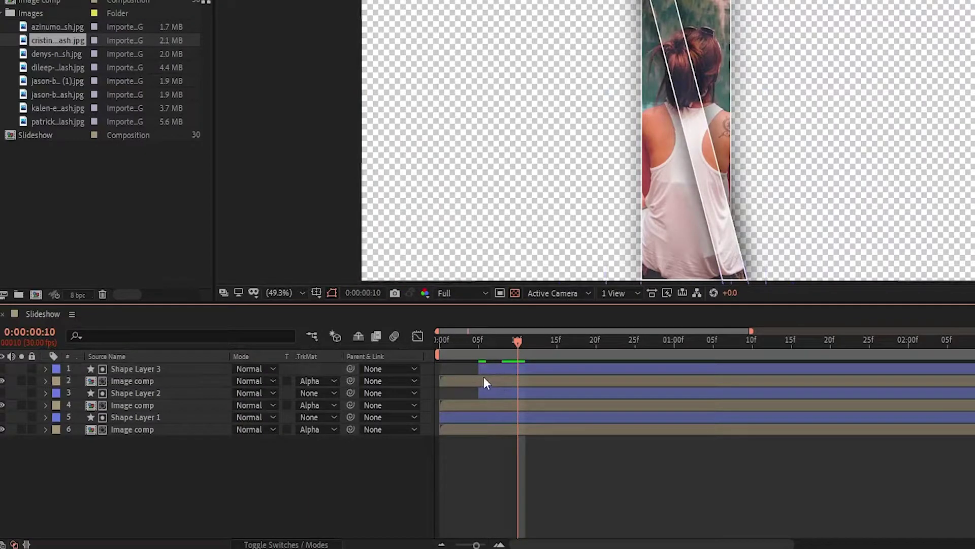
pyautogui.moveTo(488, 370); pyautogui.dragTo(531, 371)
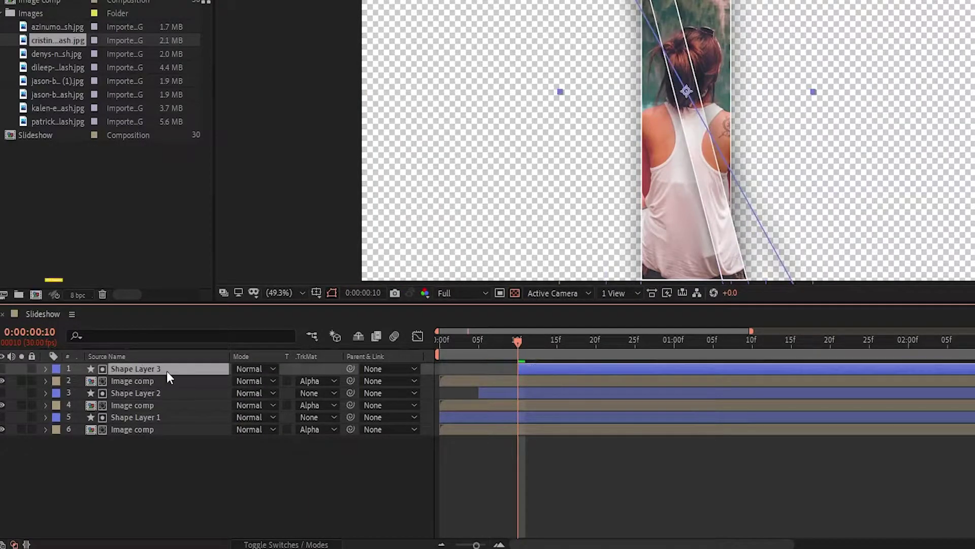
# Split Shape Layer 3 at 5:10 and delete the part after the split
pyautogui.press('u')
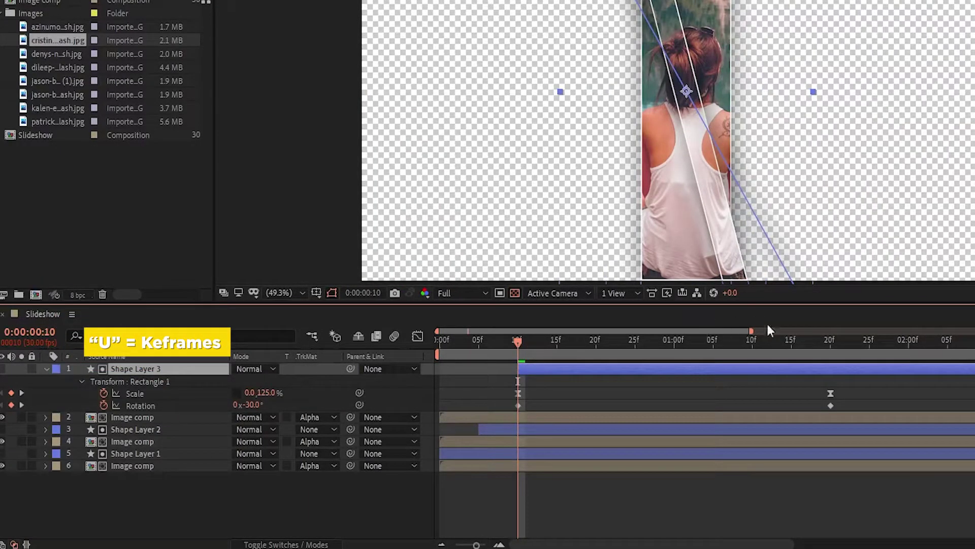
pyautogui.moveTo(802, 339); pyautogui.dragTo(922, 339)
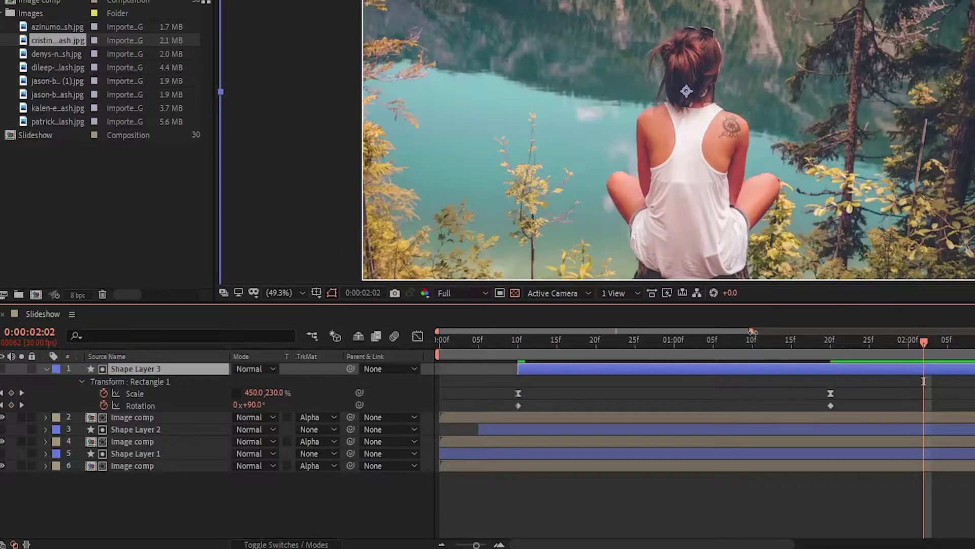
pyautogui.press('-')
pyautogui.press('-')
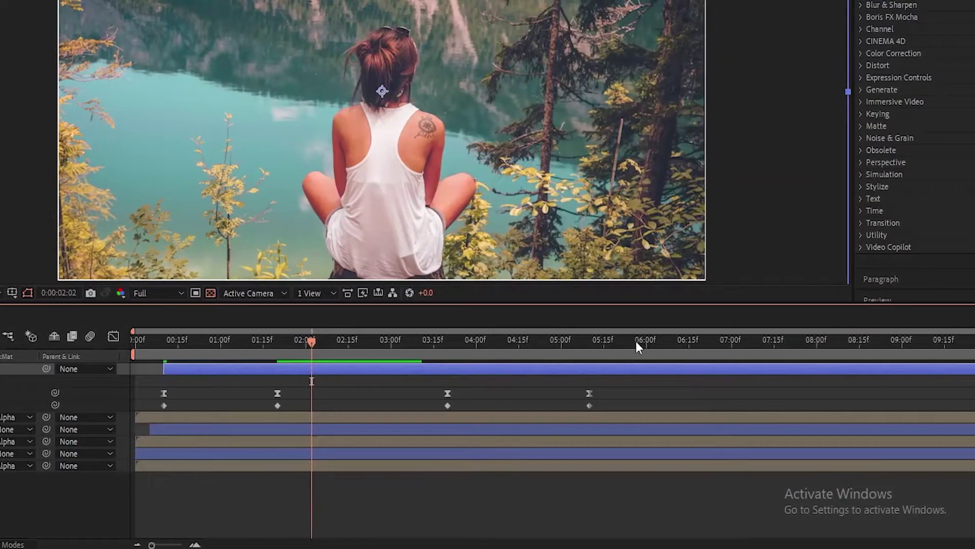
pyautogui.click(868, 340)
pyautogui.moveTo(586, 347); pyautogui.dragTo(590, 345)
pyautogui.hotkey('ctrl', 'shift', 'd')
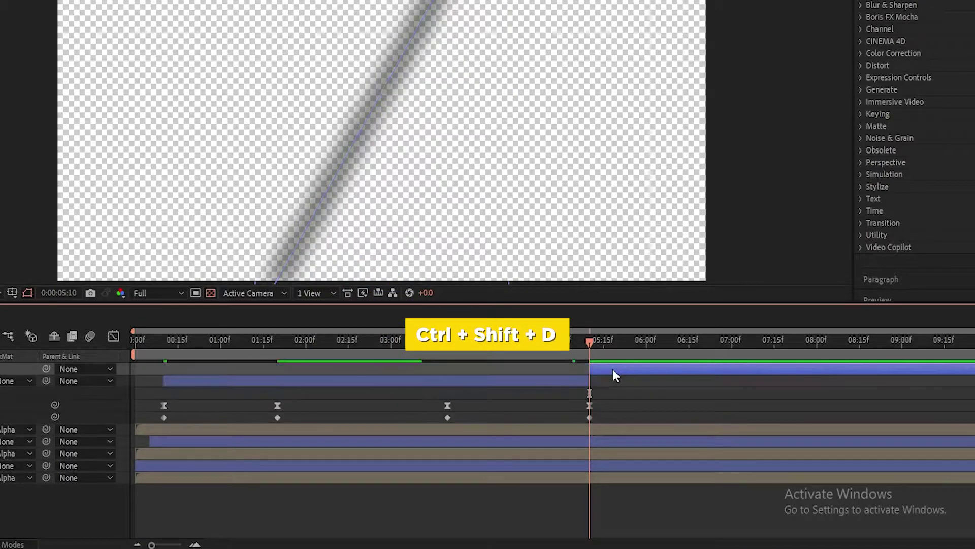
pyautogui.press('Delete')
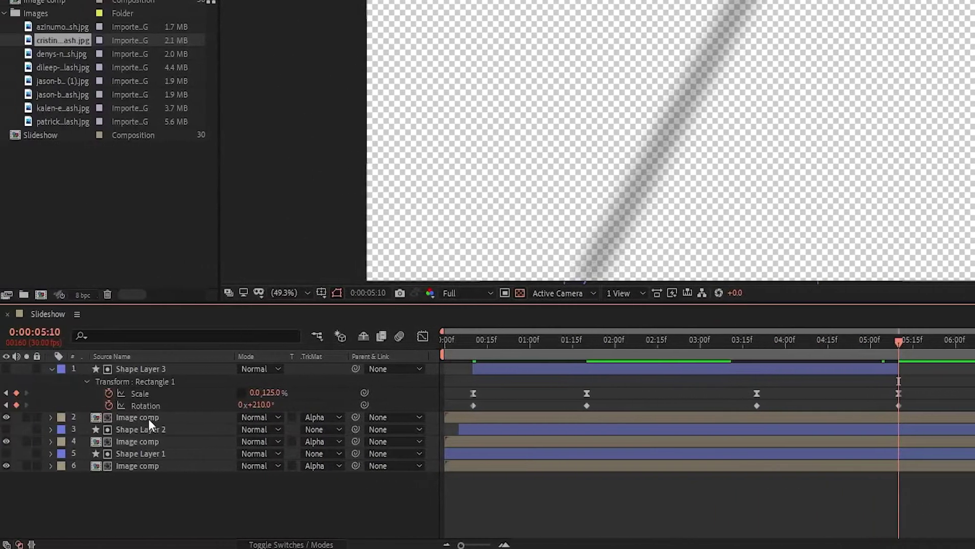
pyautogui.click(52, 368)
# Split Shape Layers 1 and 2 at 4:15 and delete their later segments
pyautogui.click(163, 389)
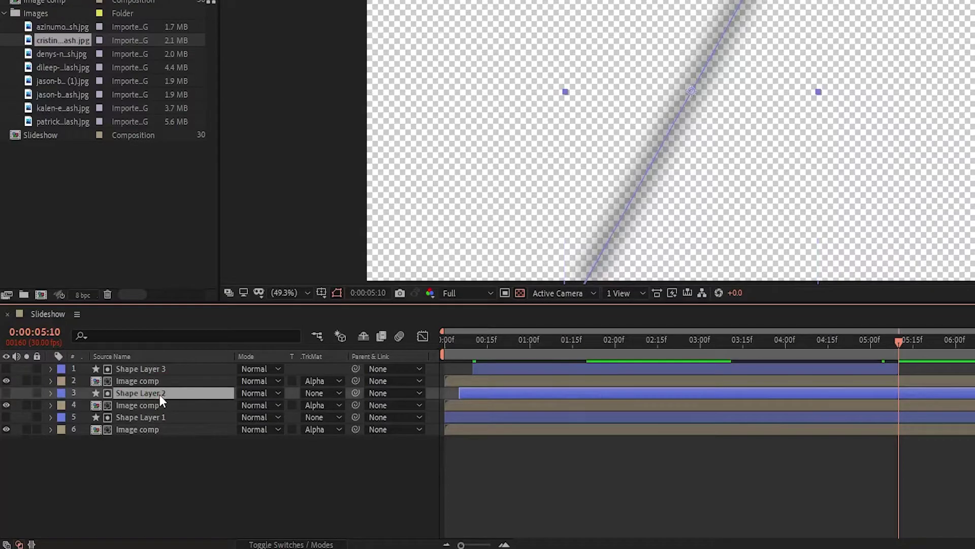
pyautogui.keyDown('ctrl'); pyautogui.click(166, 415); pyautogui.keyUp('ctrl')
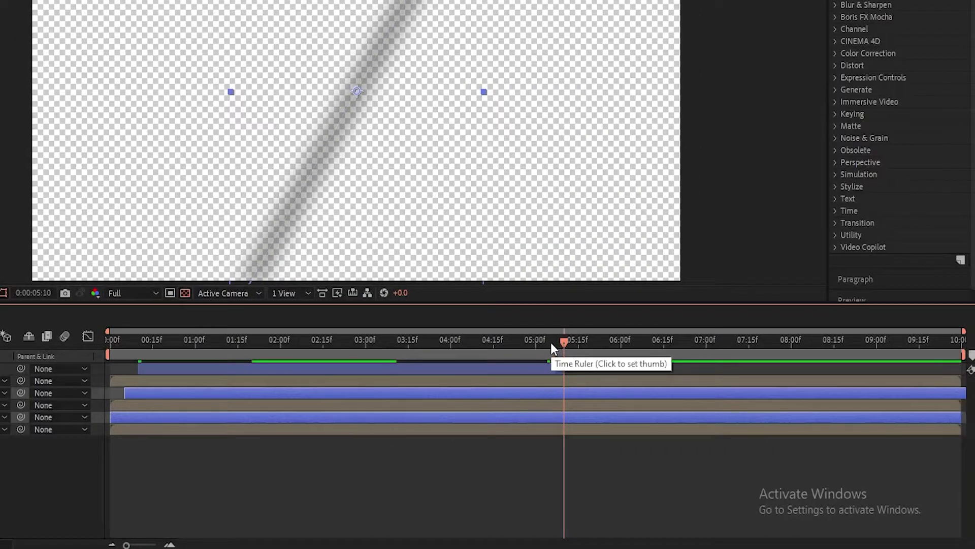
pyautogui.moveTo(551, 343); pyautogui.dragTo(492, 340)
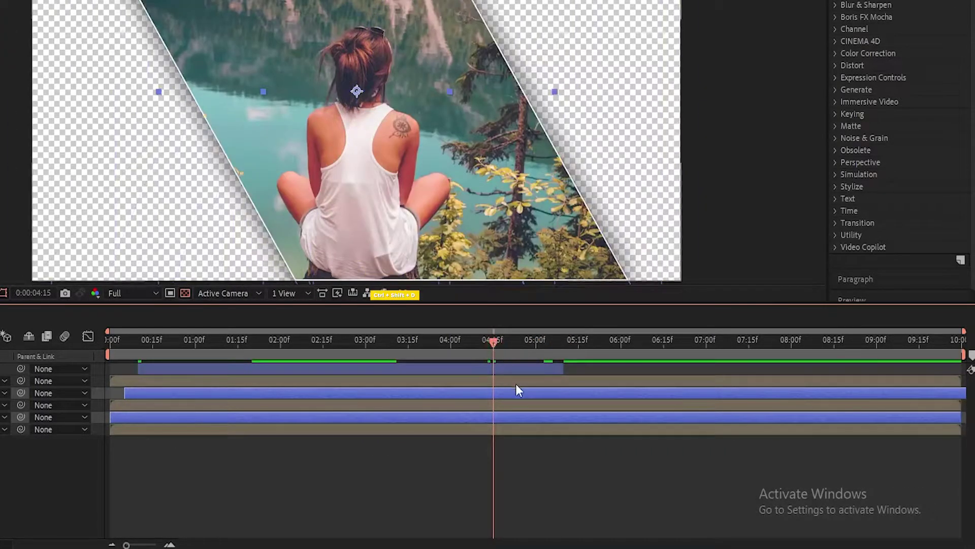
pyautogui.hotkey('ctrl', 'shift', 'd')
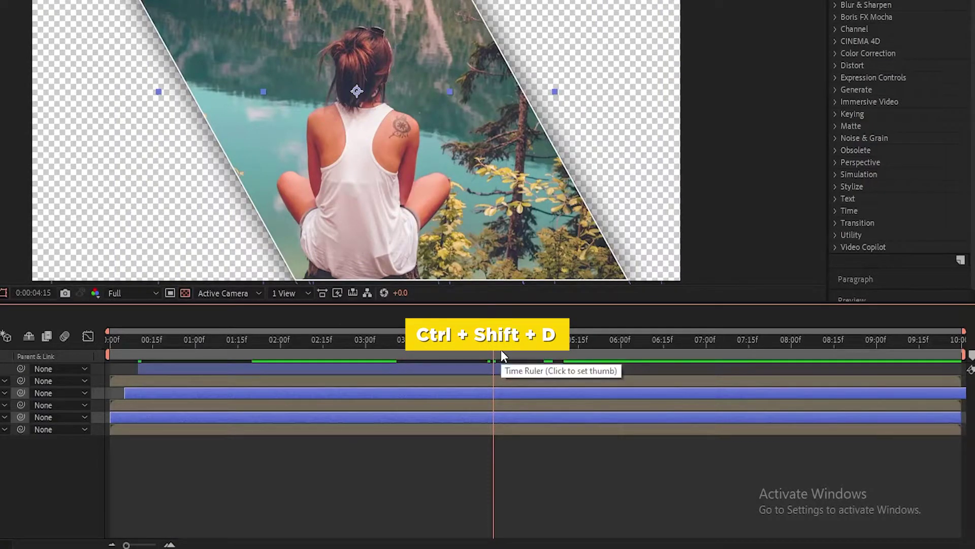
pyautogui.hotkey('ctrl', 'shift', 'd')
pyautogui.click(525, 394)
pyautogui.press('Delete')
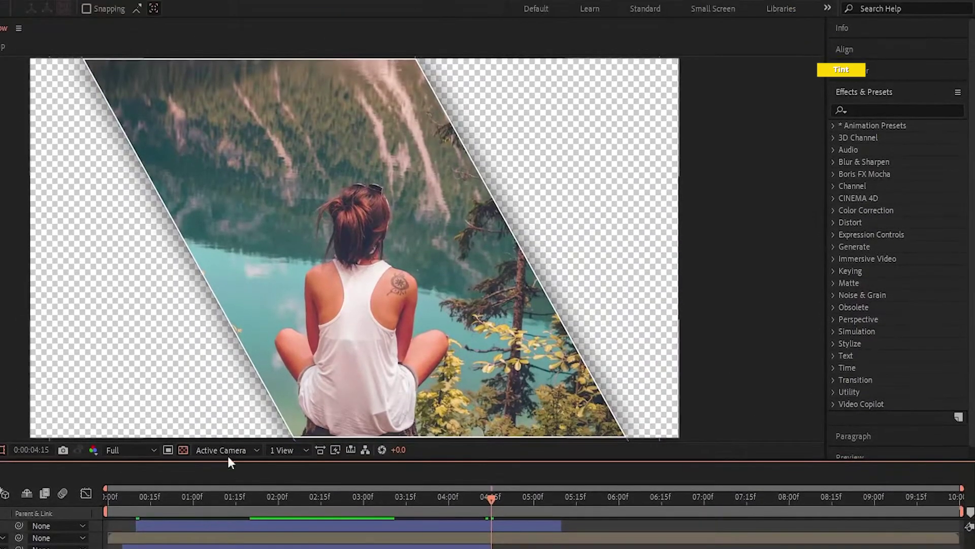
# Apply the Tint effect to the bottom Image comp layer
pyautogui.click(918, 111)
pyautogui.write('tint')
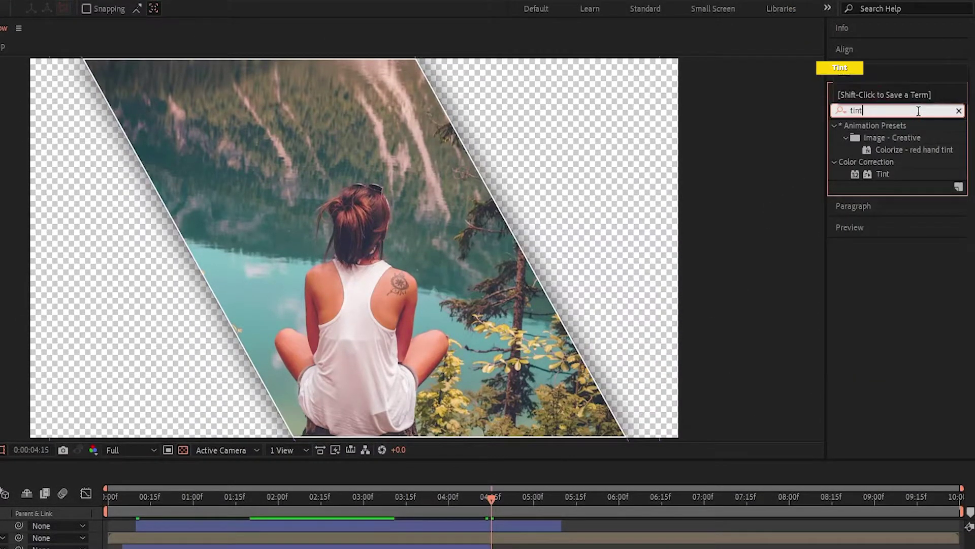
pyautogui.moveTo(883, 174); pyautogui.dragTo(0, 504)
pyautogui.moveTo(59, 468); pyautogui.dragTo(0, 548)
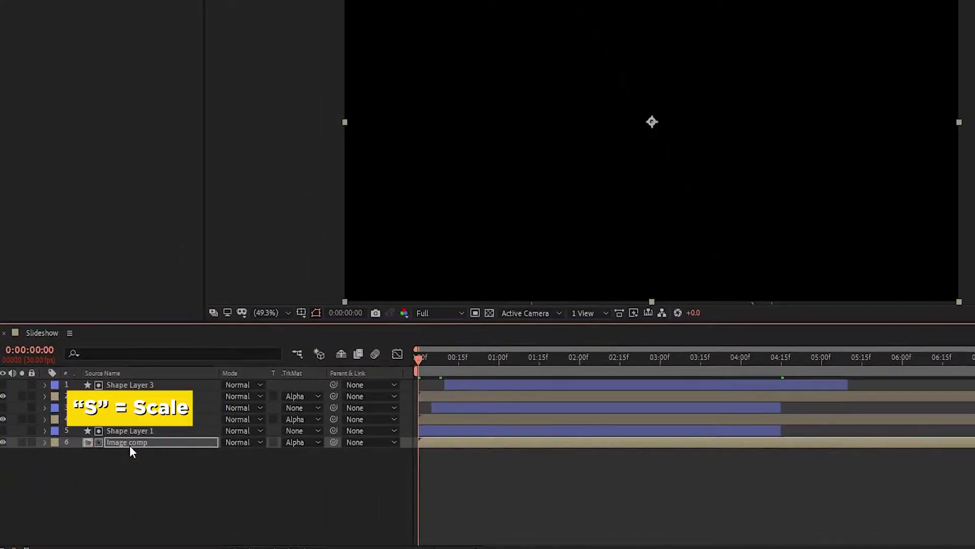
# Set the bottom Image comp layer's Scale to 135%
pyautogui.click(139, 441)
pyautogui.press('s')
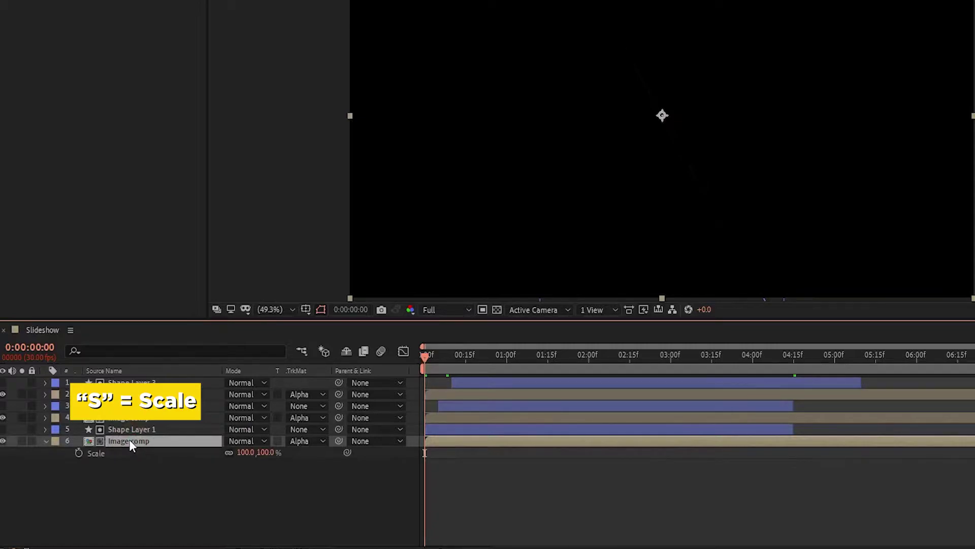
pyautogui.click(243, 452)
pyautogui.write('135')
pyautogui.click(258, 484)
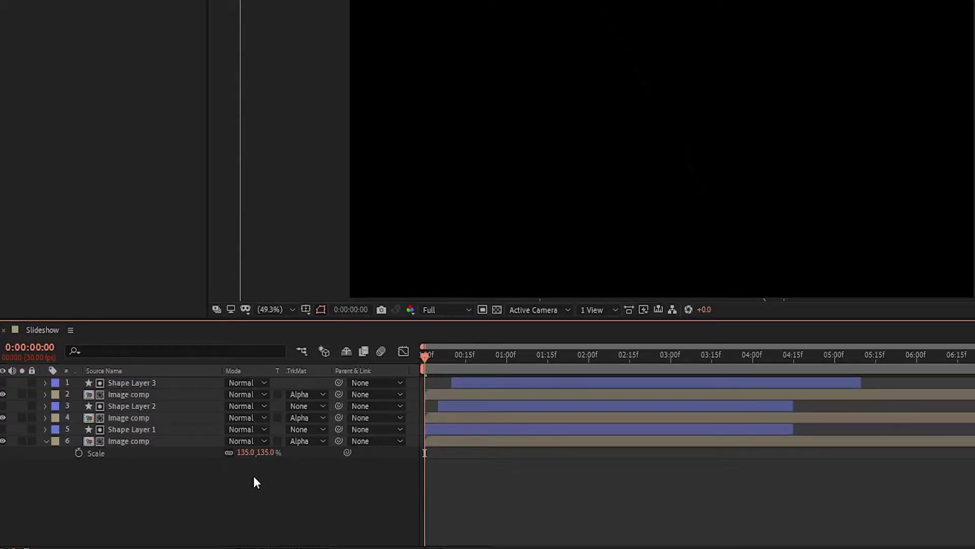
# Set the fourth-layer Image comp's Scale to 110%
pyautogui.click(142, 417)
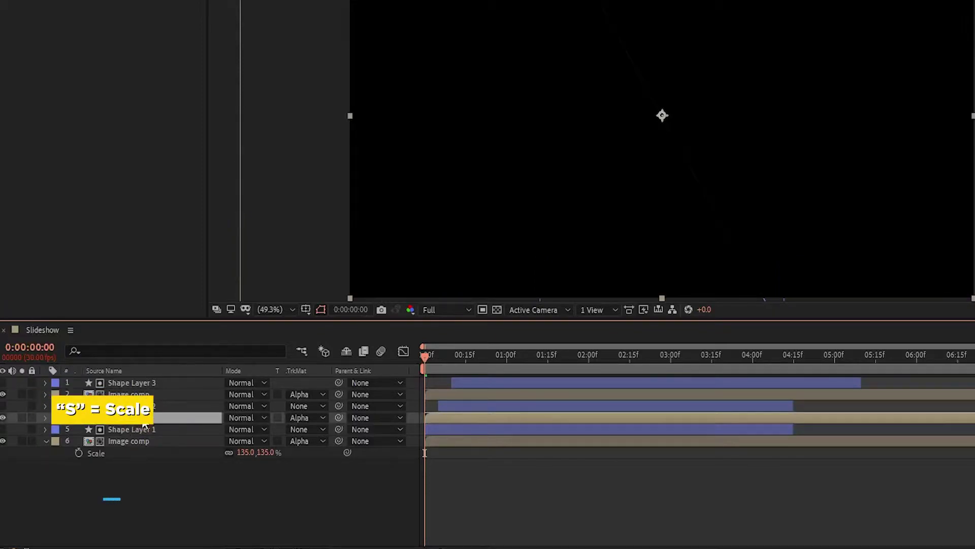
pyautogui.press('s')
pyautogui.click(246, 429)
pyautogui.write('1')
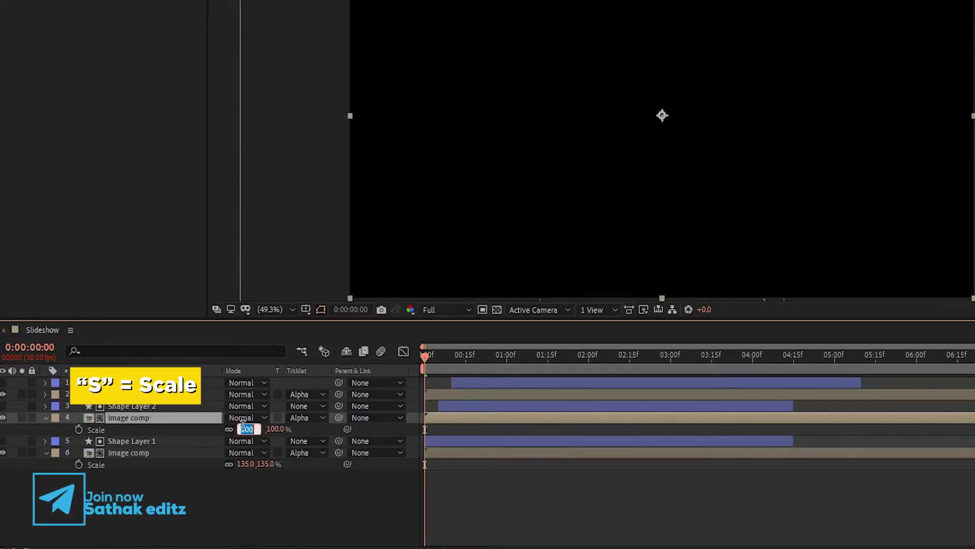
pyautogui.write('10')
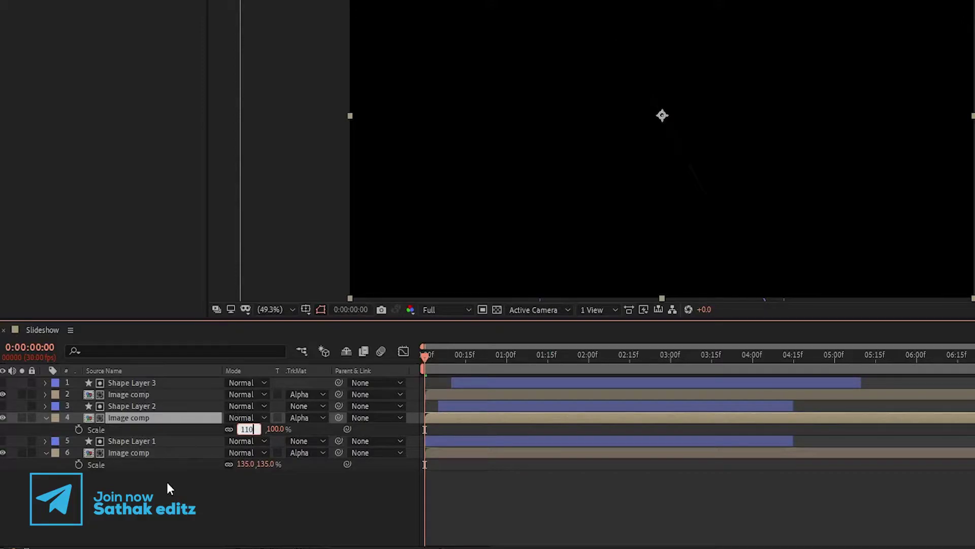
pyautogui.click(167, 481)
# Keyframe layer 2's Image comp Scale at 100% on the first frame, entering a larger value at the end
pyautogui.click(135, 394)
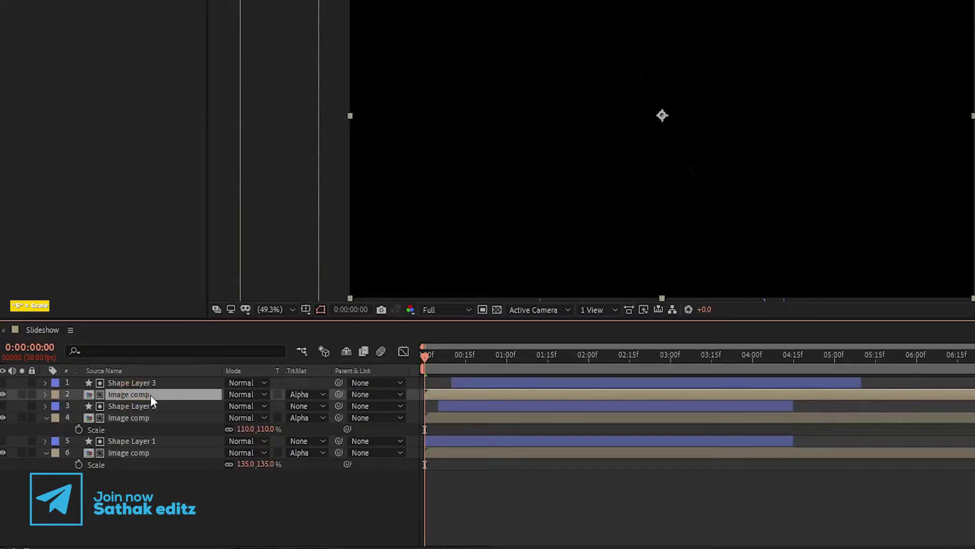
pyautogui.press('s')
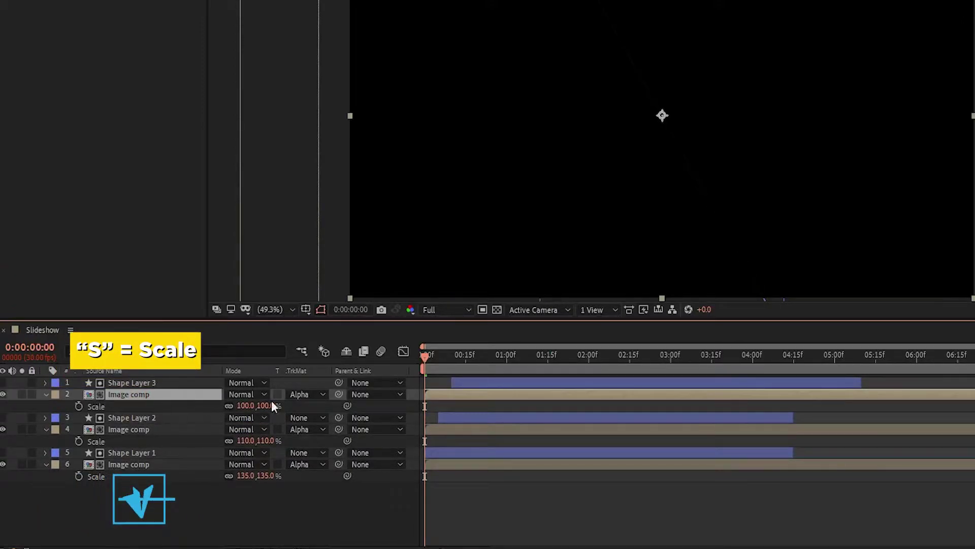
pyautogui.click(422, 356)
pyautogui.moveTo(421, 358); pyautogui.dragTo(416, 358)
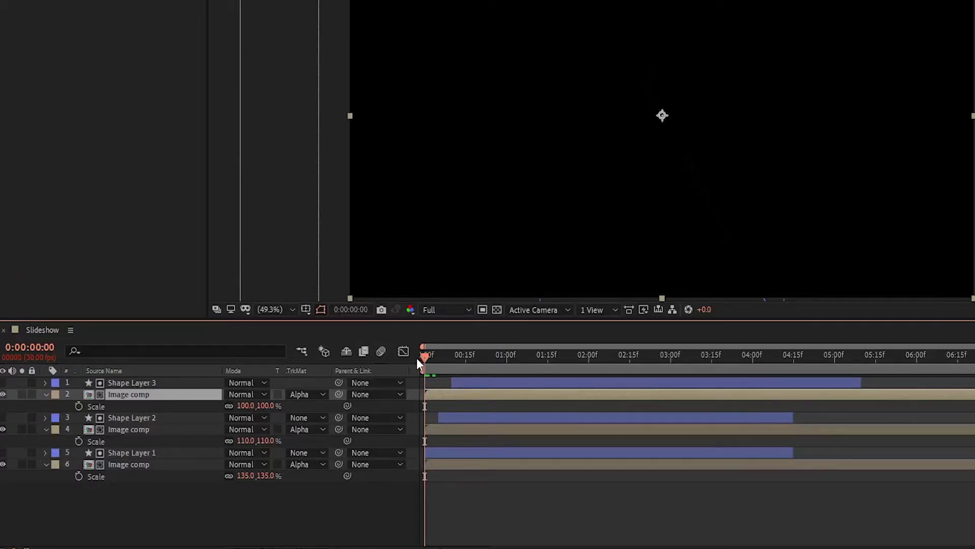
pyautogui.click(79, 407)
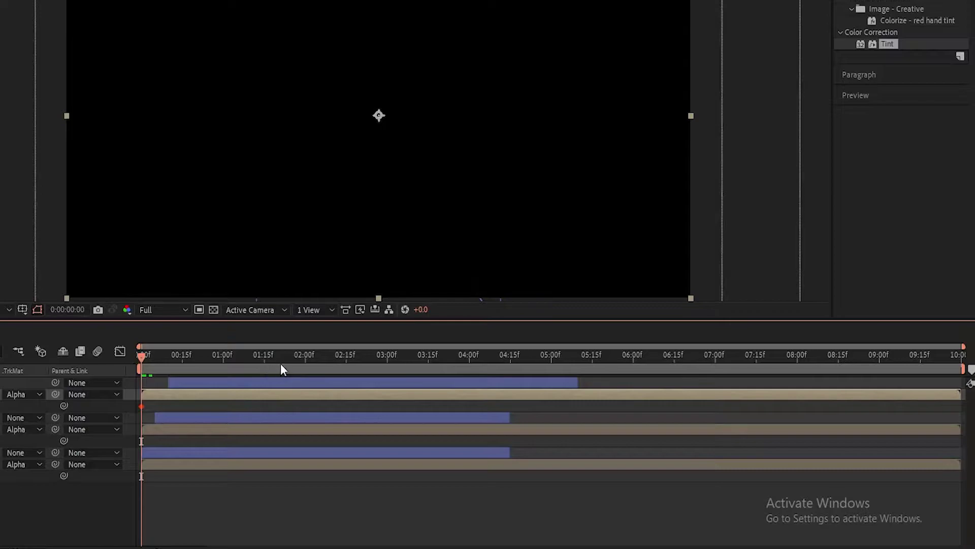
pyautogui.moveTo(281, 364); pyautogui.dragTo(960, 354)
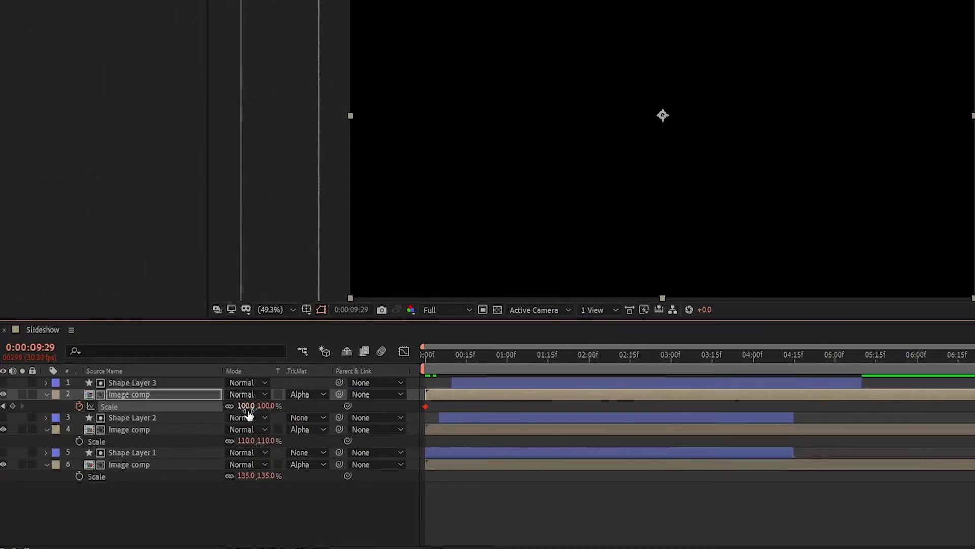
pyautogui.click(247, 405)
pyautogui.write('11')
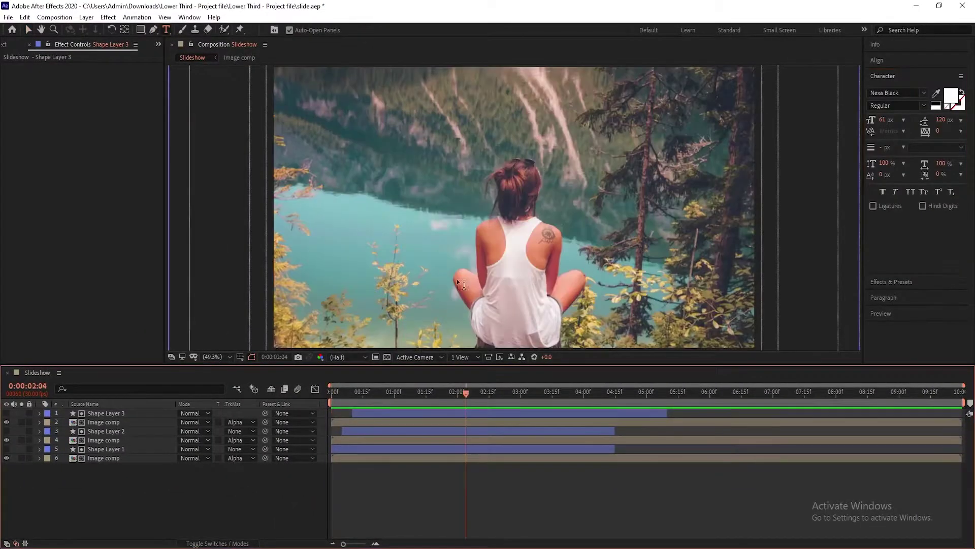
# Add an 'After effects' title over the photo, sized 76 px and moved lower-left
pyautogui.click(424, 268)
pyautogui.write('After e')
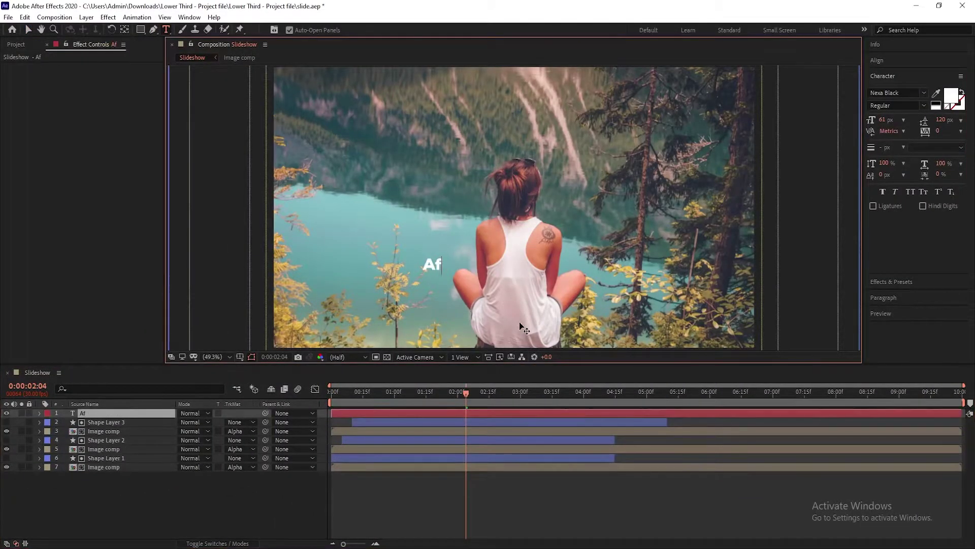
pyautogui.write('ffects')
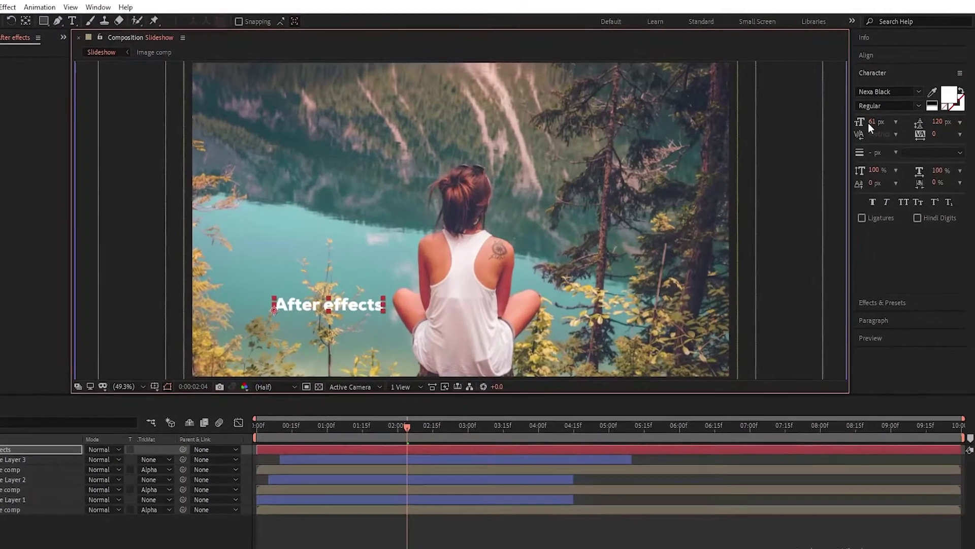
pyautogui.click(881, 122)
pyautogui.moveTo(864, 123); pyautogui.dragTo(873, 124)
pyautogui.moveTo(350, 316); pyautogui.dragTo(334, 328)
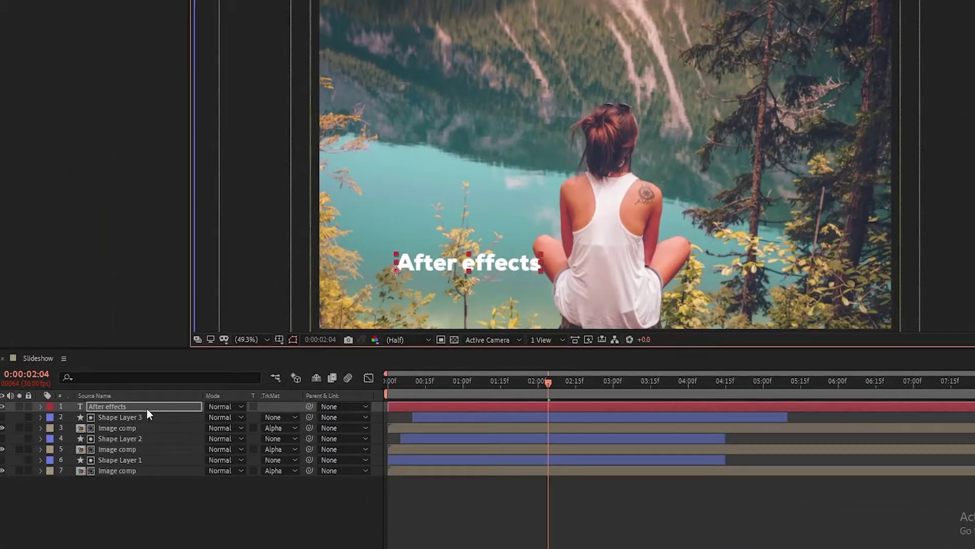
# Add an Opacity text animator to the title with opacity set to 0%
pyautogui.click(11, 472)
pyautogui.click(40, 406)
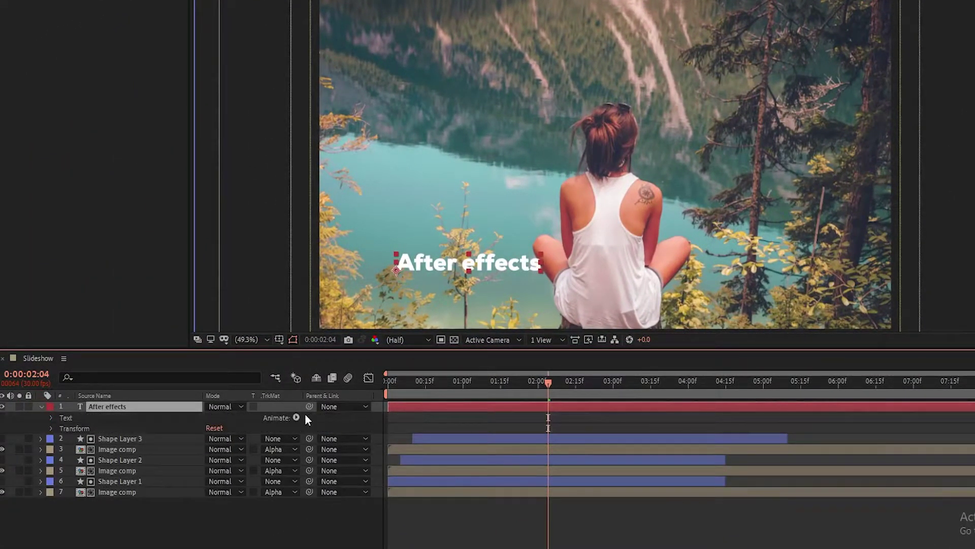
pyautogui.click(296, 417)
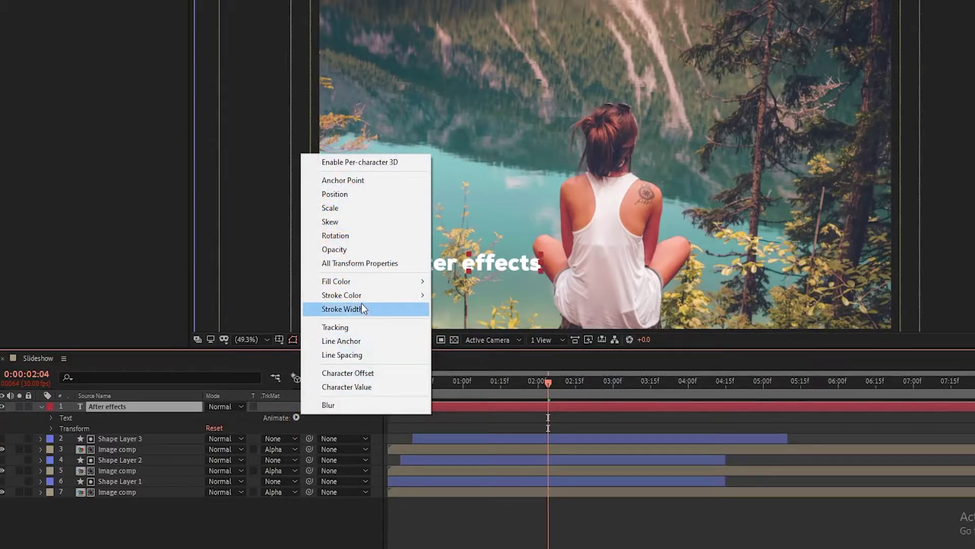
pyautogui.click(357, 249)
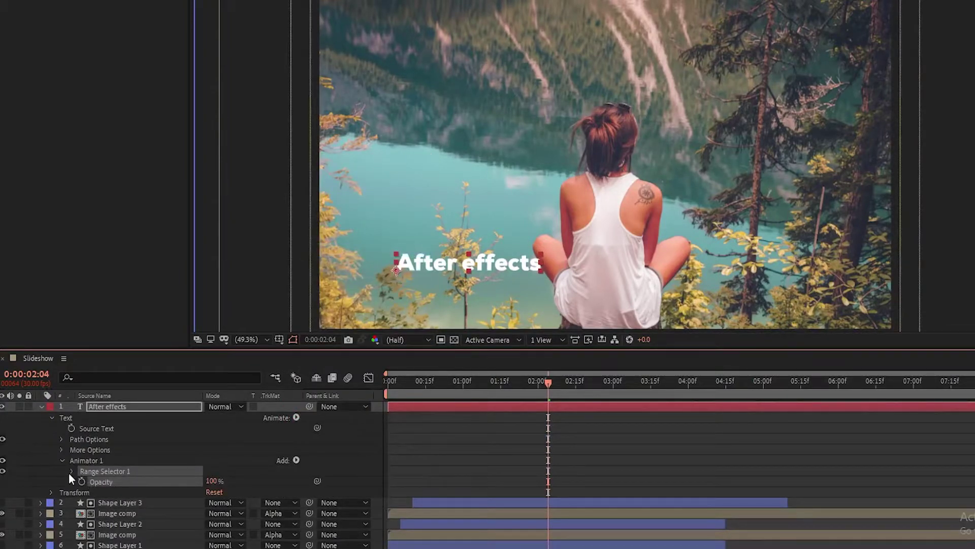
pyautogui.click(215, 481)
pyautogui.write('0')
pyautogui.click(251, 483)
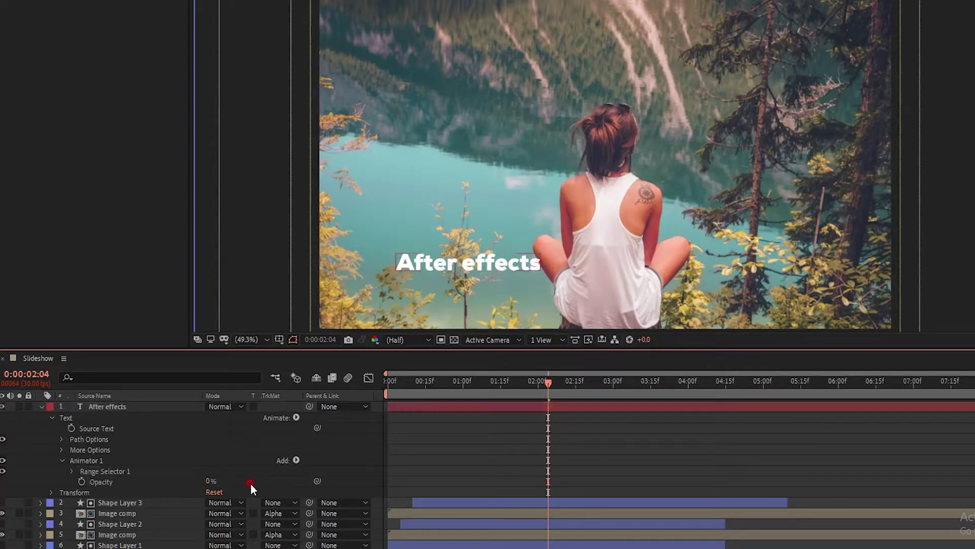
# Keyframe Range Selector Start from 0% at the beginning to 100% near 1.5 seconds
pyautogui.click(72, 471)
pyautogui.moveTo(407, 378); pyautogui.dragTo(386, 389)
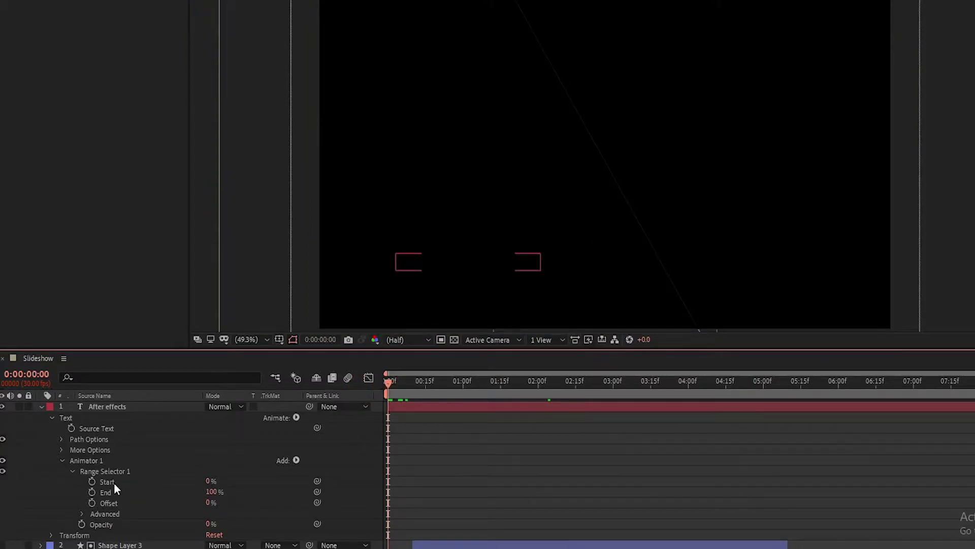
pyautogui.click(91, 481)
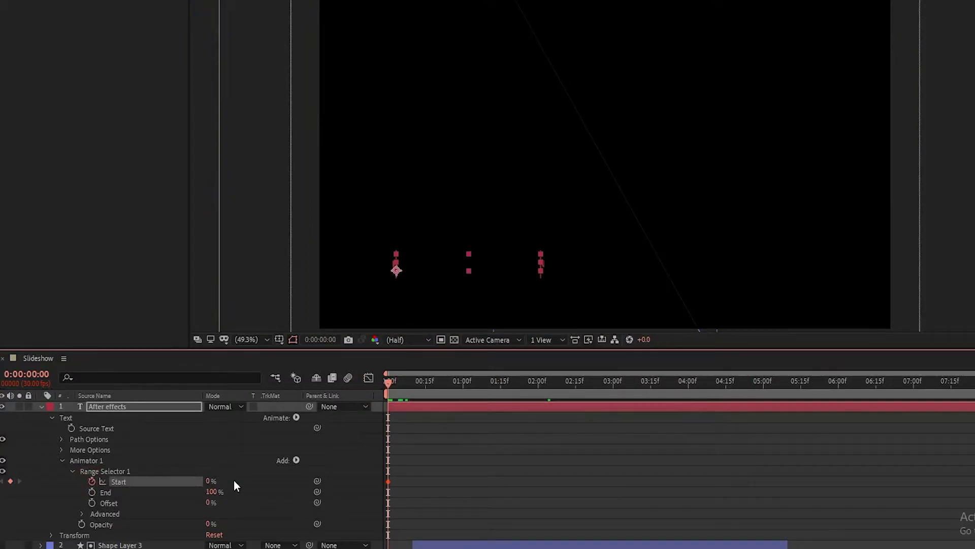
pyautogui.moveTo(427, 381); pyautogui.dragTo(500, 371)
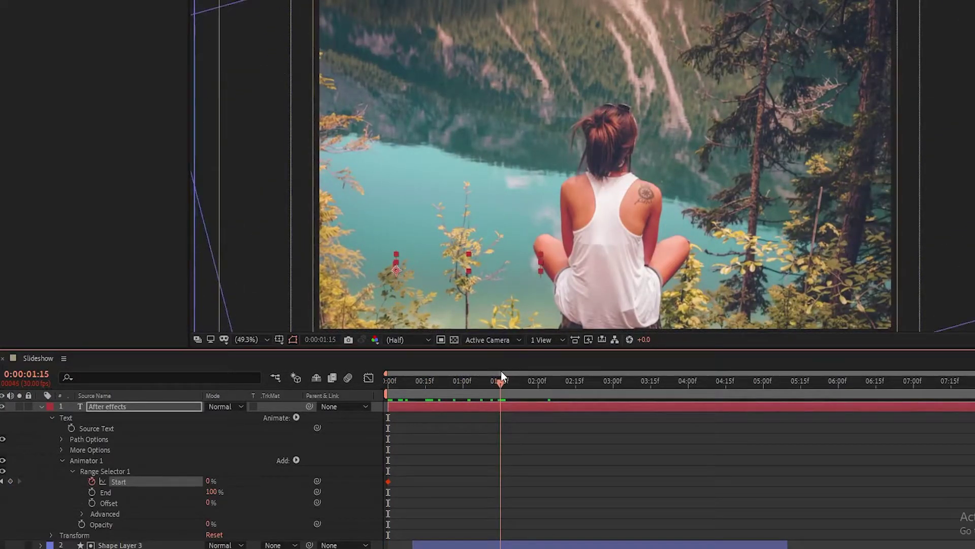
pyautogui.press('F2')
pyautogui.click(208, 481)
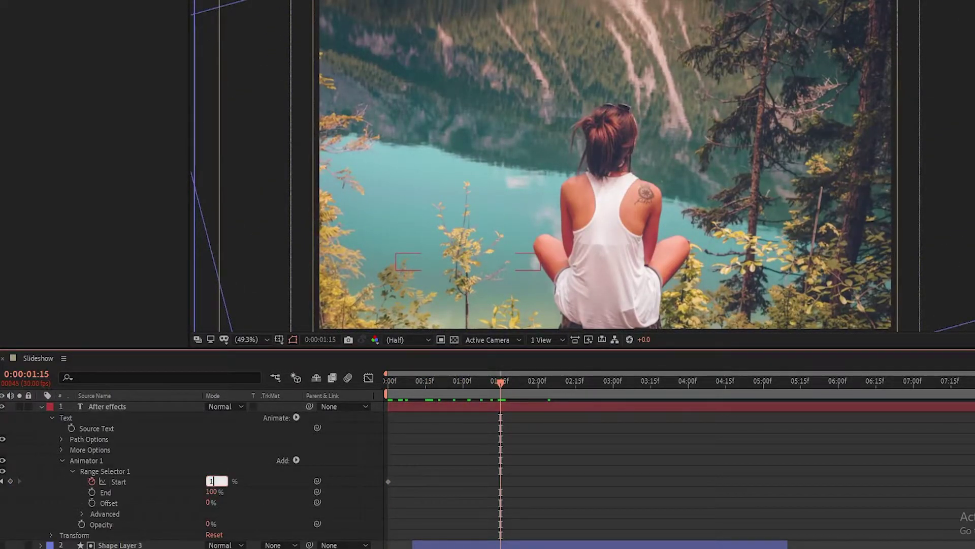
pyautogui.write('100')
pyautogui.press('Return')
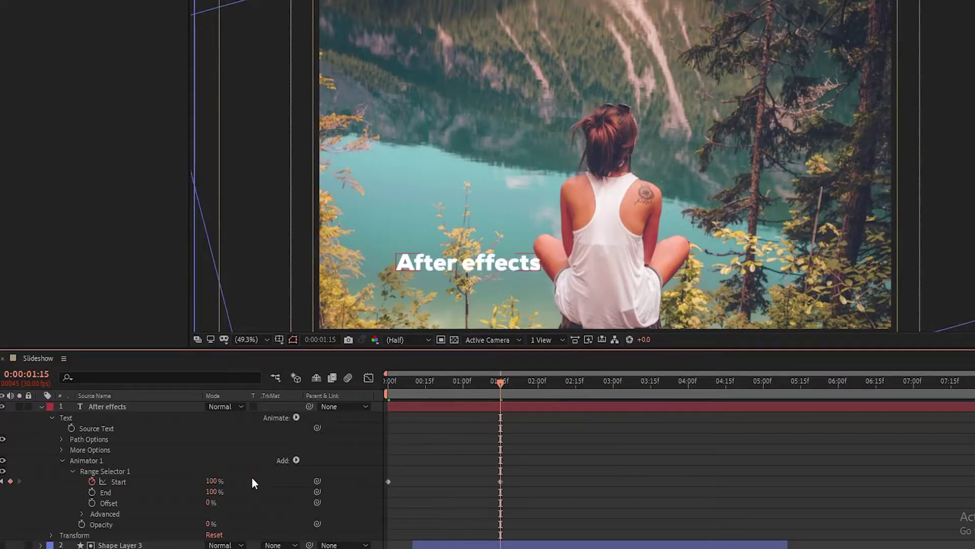
# Turn on Randomize Order in the range selector's Advanced options
pyautogui.click(82, 514)
pyautogui.scroll(-3, 124, 502)
pyautogui.scroll(-3, 186, 513)
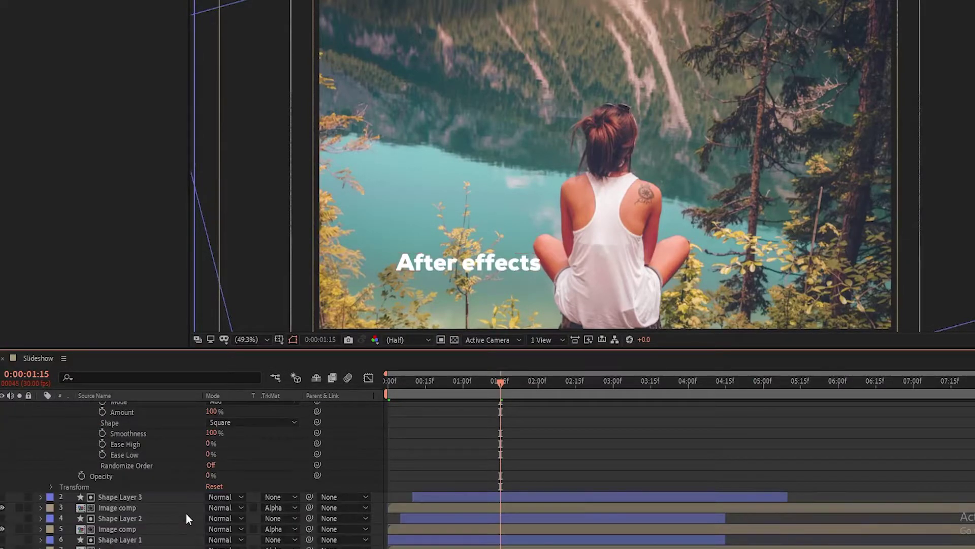
pyautogui.click(211, 465)
pyautogui.press('u')
pyautogui.click(430, 384)
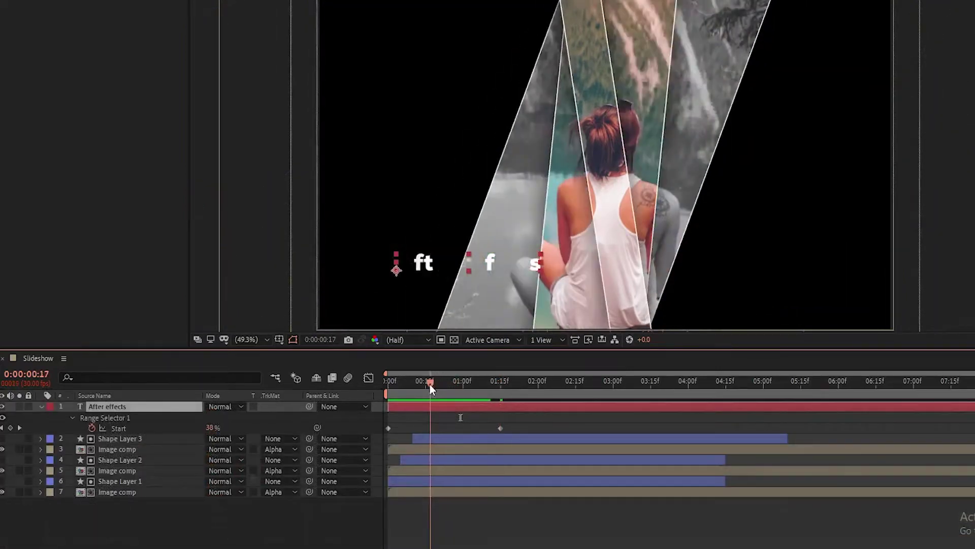
pyautogui.moveTo(429, 384); pyautogui.dragTo(421, 385)
# Shift both Start keyframes later and apply Easy Ease to them
pyautogui.moveTo(521, 423); pyautogui.dragTo(483, 429)
pyautogui.moveTo(394, 433); pyautogui.dragTo(428, 425)
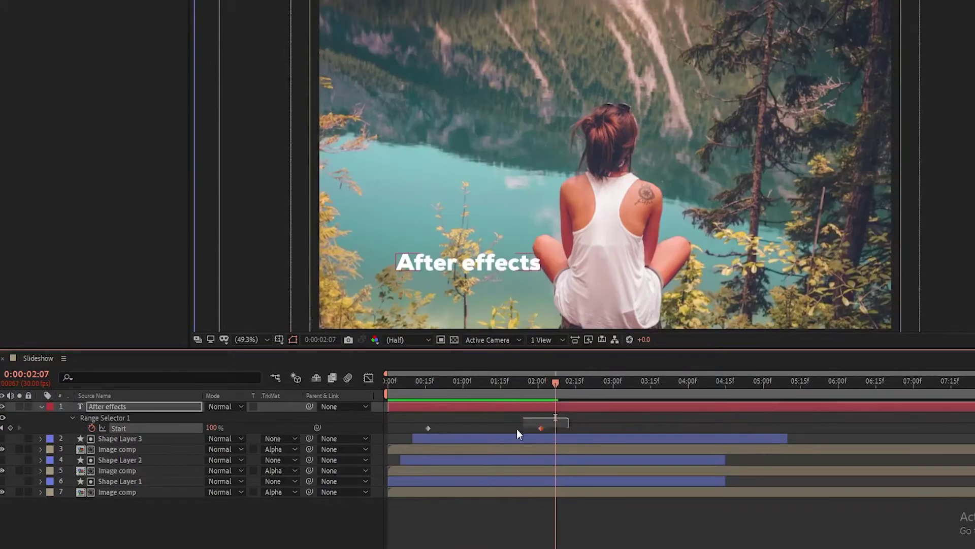
pyautogui.moveTo(569, 417); pyautogui.dragTo(427, 429)
pyautogui.rightClick(428, 428)
pyautogui.moveTo(458, 420)
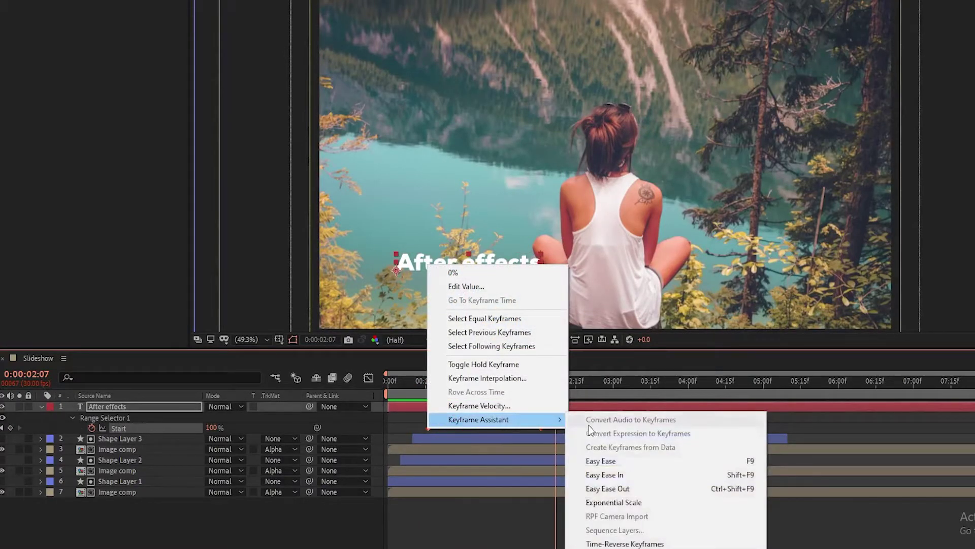
pyautogui.click(610, 461)
pyautogui.click(152, 410)
pyautogui.click(42, 406)
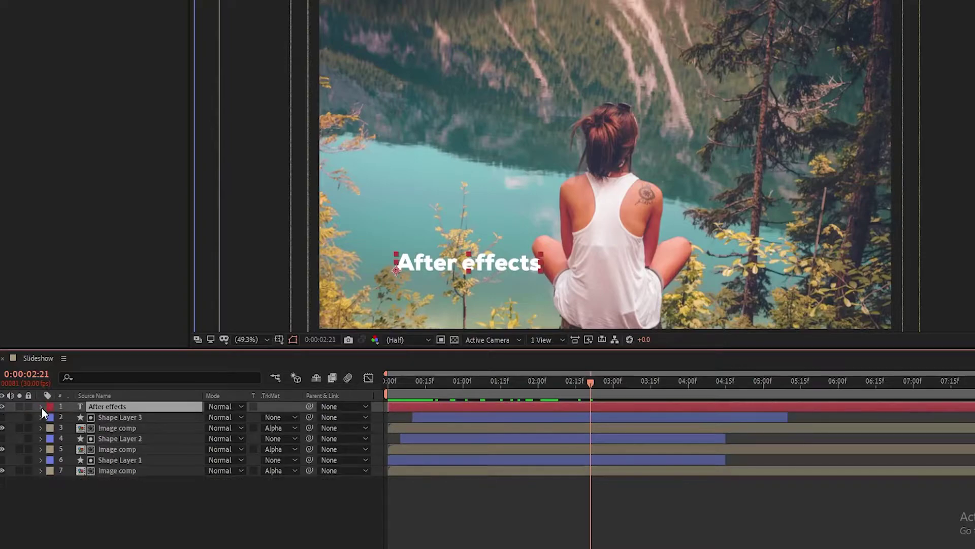
pyautogui.click(41, 407)
# Add a second Opacity animator at 0% and keyframe its Range Selector Offset at 100% at 4:00
pyautogui.click(297, 418)
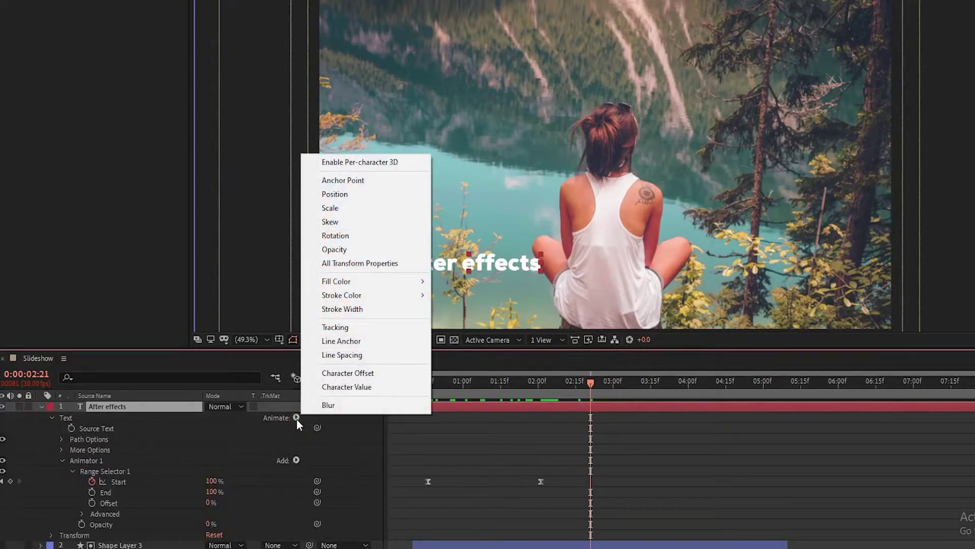
pyautogui.click(368, 249)
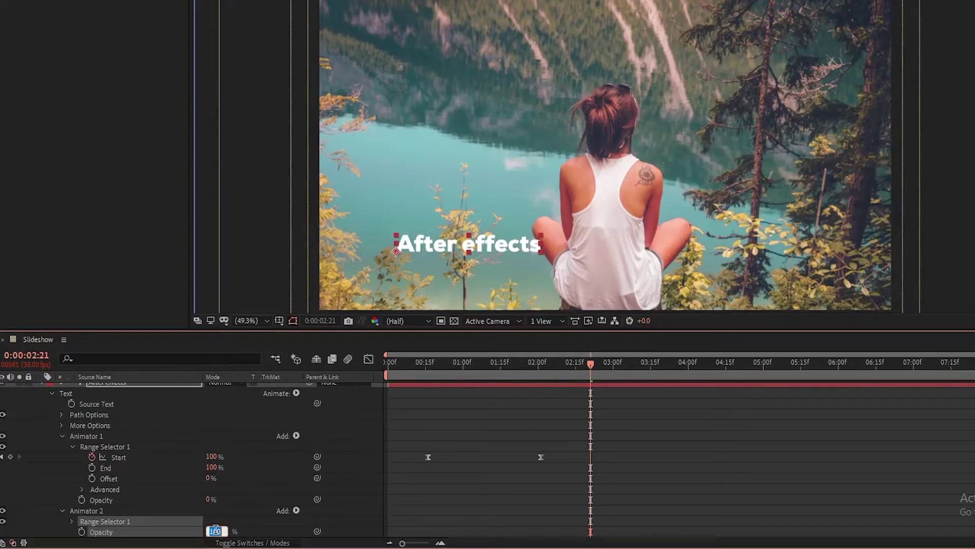
pyautogui.click(249, 532)
pyautogui.click(72, 521)
pyautogui.scroll(-5, 152, 457)
pyautogui.moveTo(704, 367)
pyautogui.mouseDown()
pyautogui.moveTo(730, 364)
pyautogui.moveTo(689, 368)
pyautogui.mouseUp()
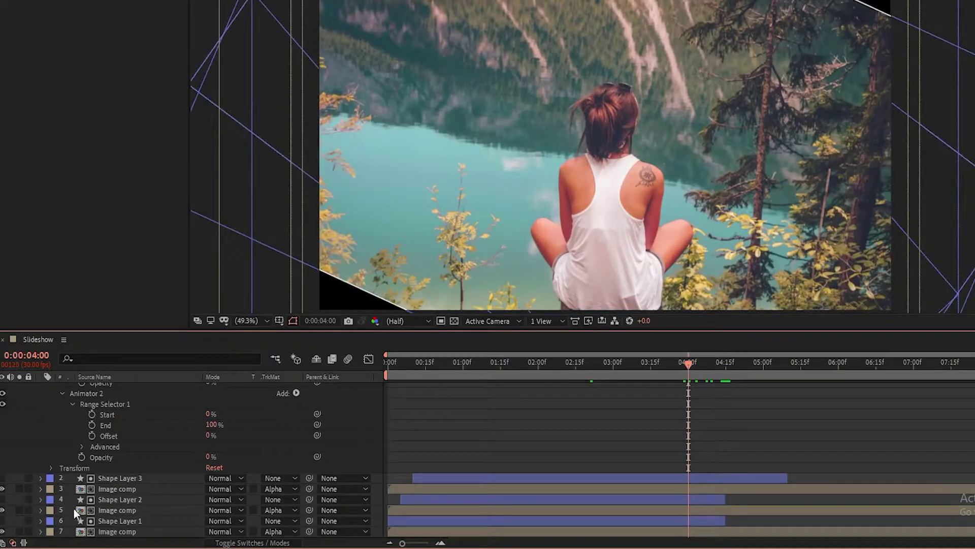
pyautogui.click(93, 435)
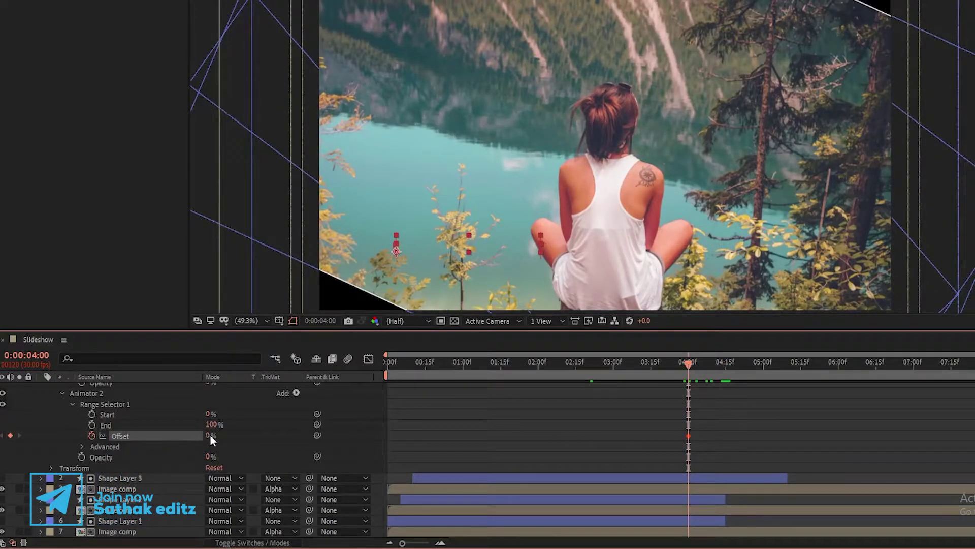
pyautogui.press('Return')
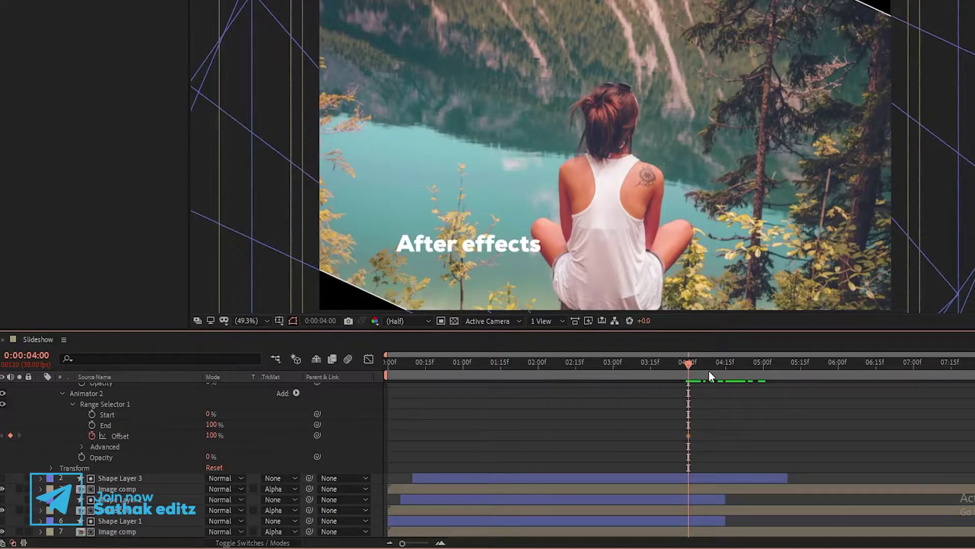
# Keyframe the second range's Offset at 0% at 5:00
pyautogui.click(764, 362)
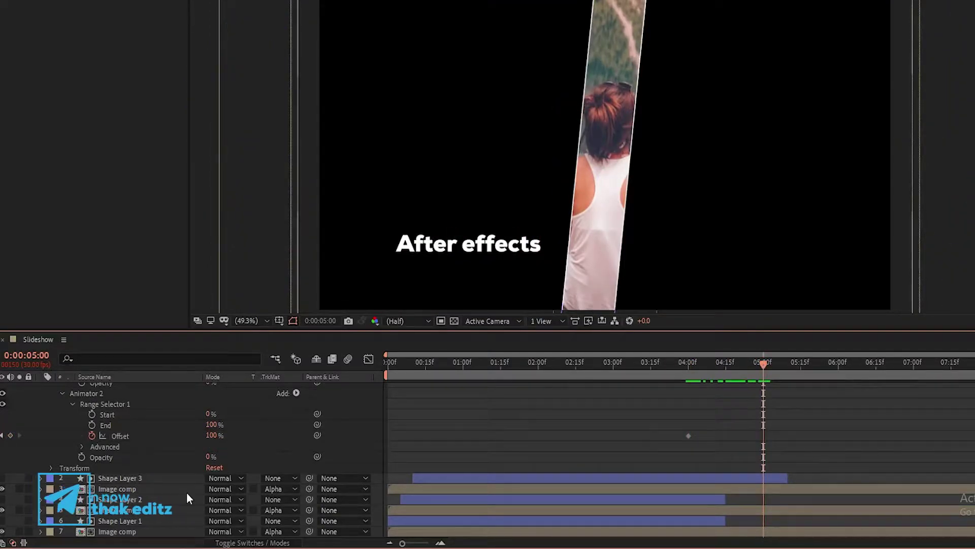
pyautogui.click(211, 436)
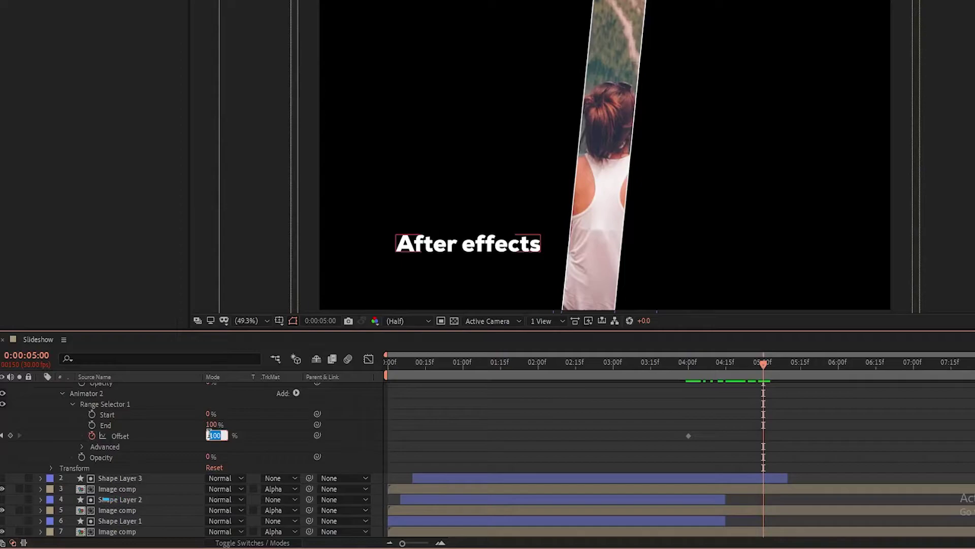
pyautogui.write('0')
pyautogui.press('Return')
# Apply Easy Ease to both Offset keyframes
pyautogui.click(696, 362)
pyautogui.moveTo(778, 396); pyautogui.dragTo(682, 443)
pyautogui.rightClick(690, 435)
pyautogui.moveTo(722, 428)
pyautogui.click(885, 464)
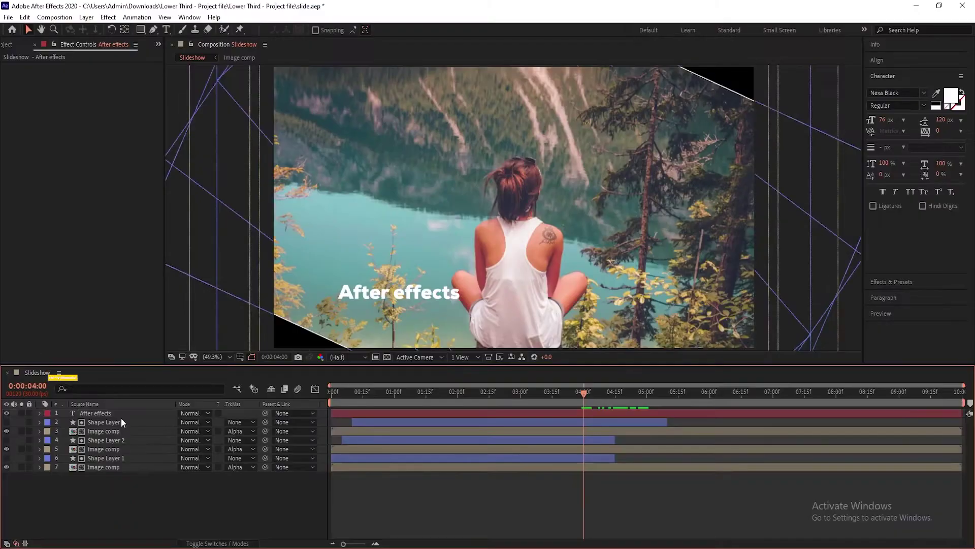
pyautogui.click(112, 412)
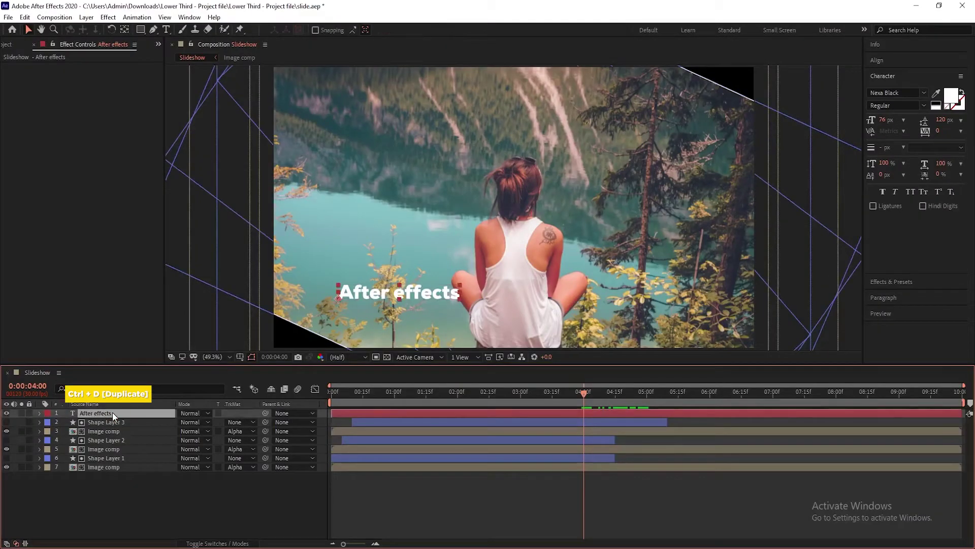
# Duplicate the title, shrink it to 55 px, move it below, and retype it as 'Tutorial'
pyautogui.hotkey('ctrl', 'd')
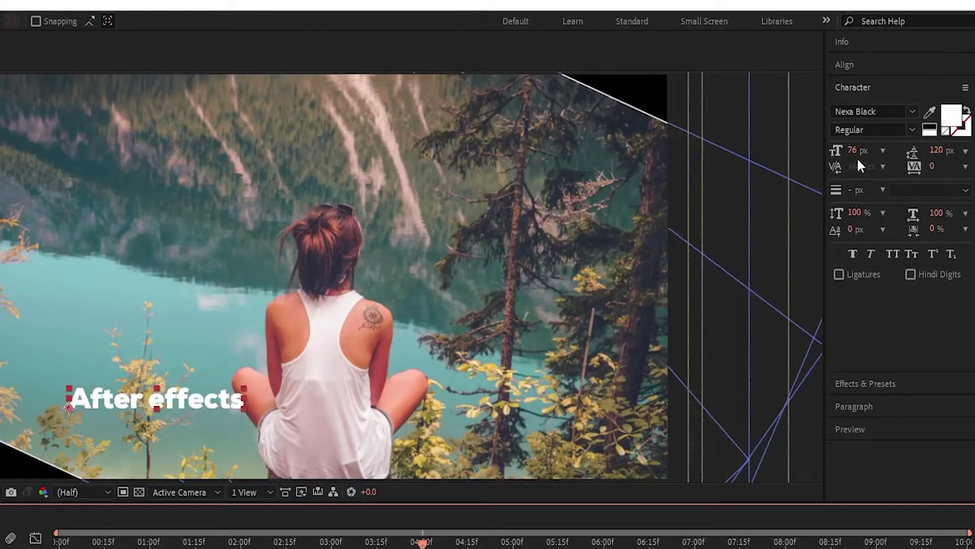
pyautogui.click(880, 118)
pyautogui.moveTo(853, 149); pyautogui.dragTo(842, 149)
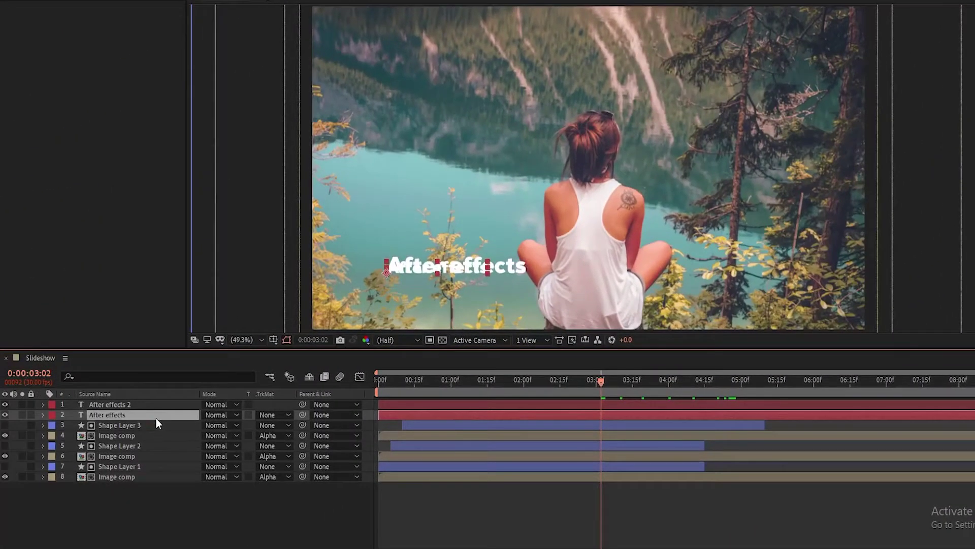
pyautogui.press('p')
pyautogui.moveTo(228, 424); pyautogui.dragTo(255, 422)
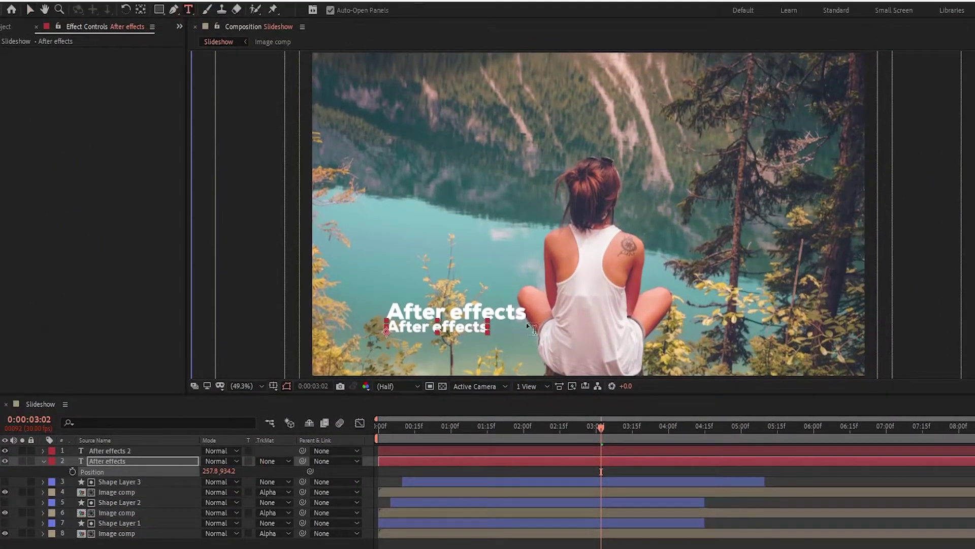
pyautogui.doubleClick(391, 281)
pyautogui.write('Tutorial')
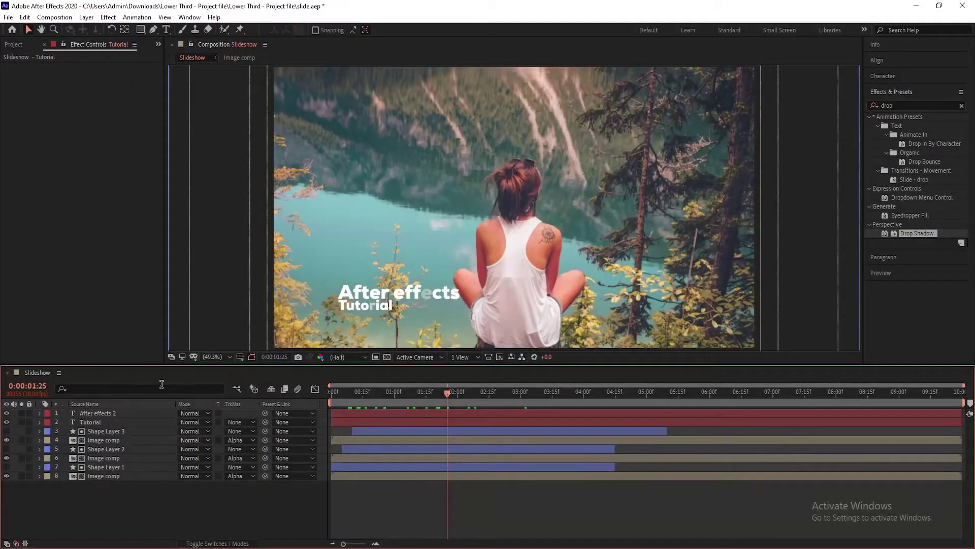
# Draw a thin rectangle bar with no fill and a yellow stroke left of the titles
pyautogui.click(139, 30)
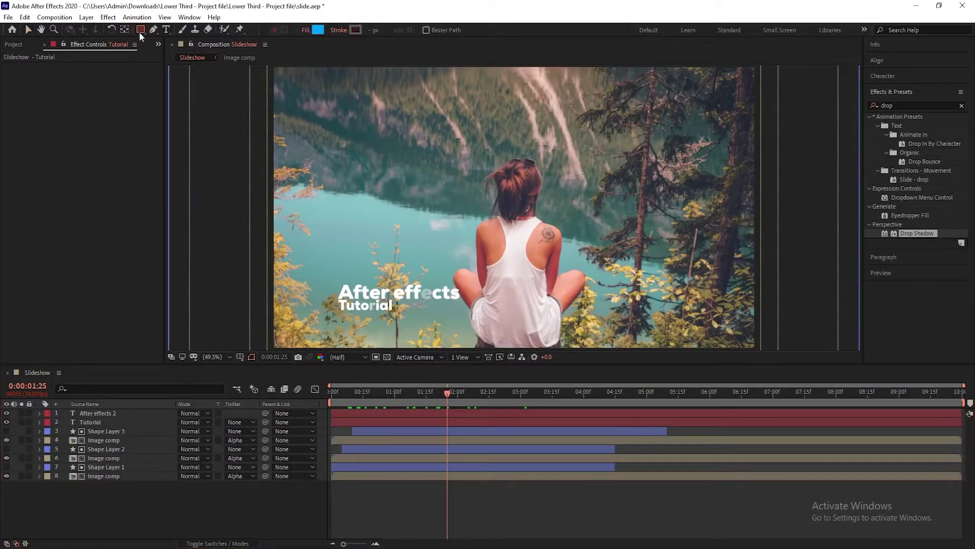
pyautogui.click(306, 30)
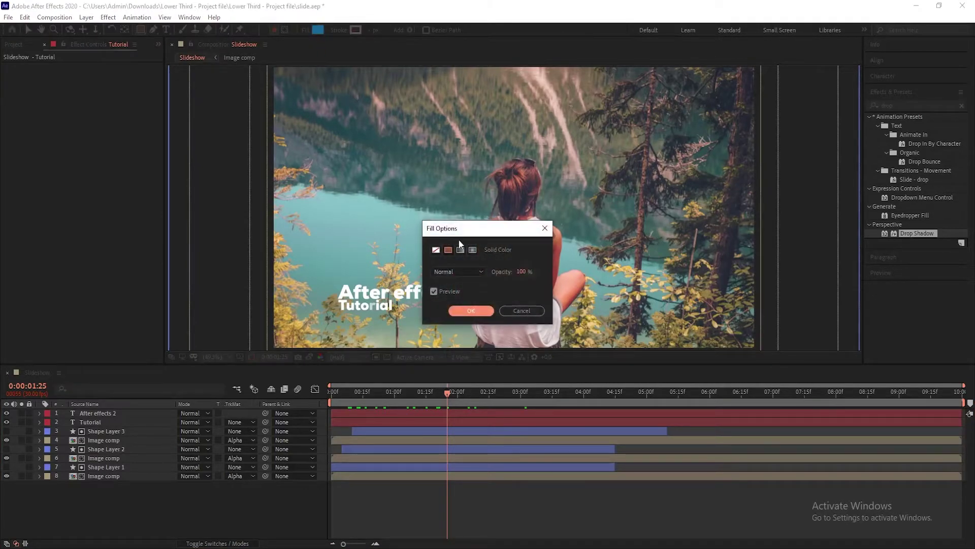
pyautogui.click(481, 311)
pyautogui.click(356, 30)
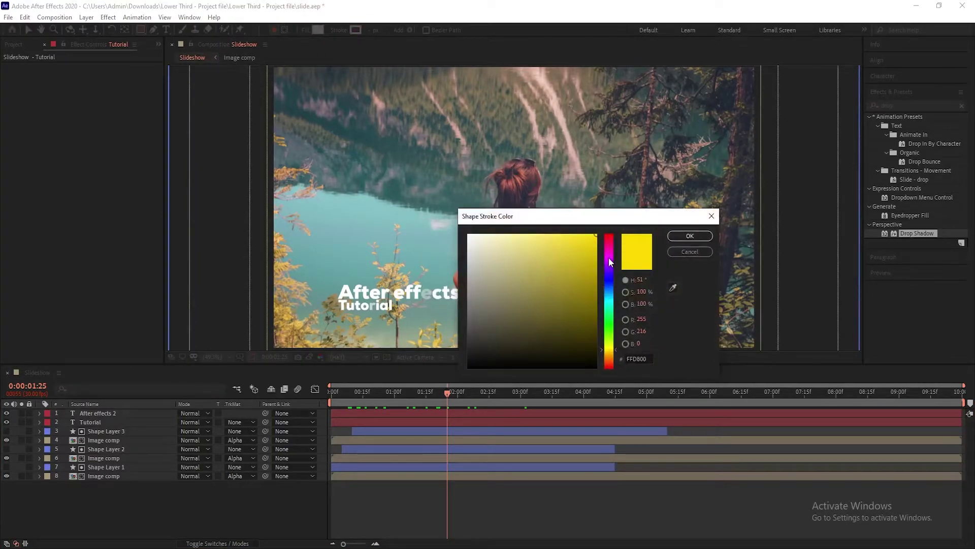
pyautogui.click(698, 232)
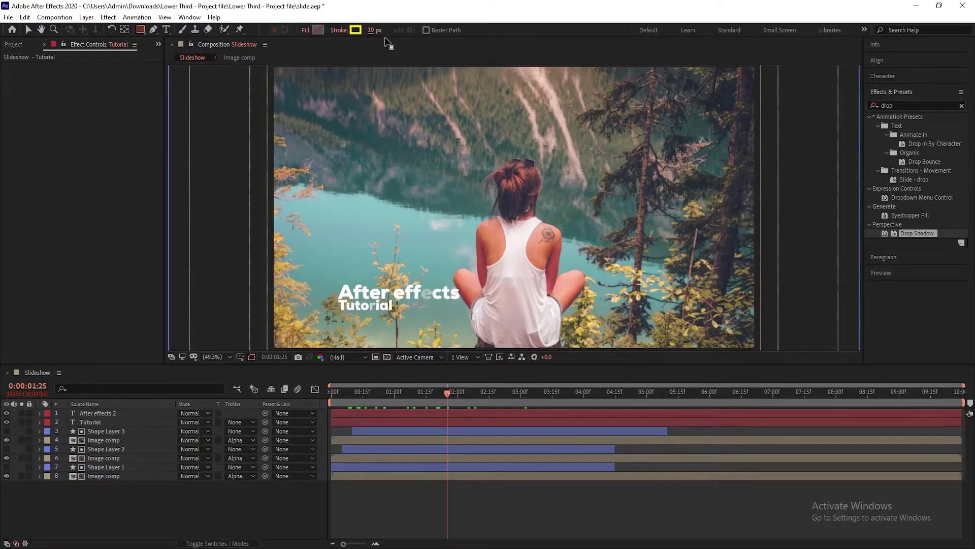
pyautogui.moveTo(328, 277); pyautogui.dragTo(342, 325)
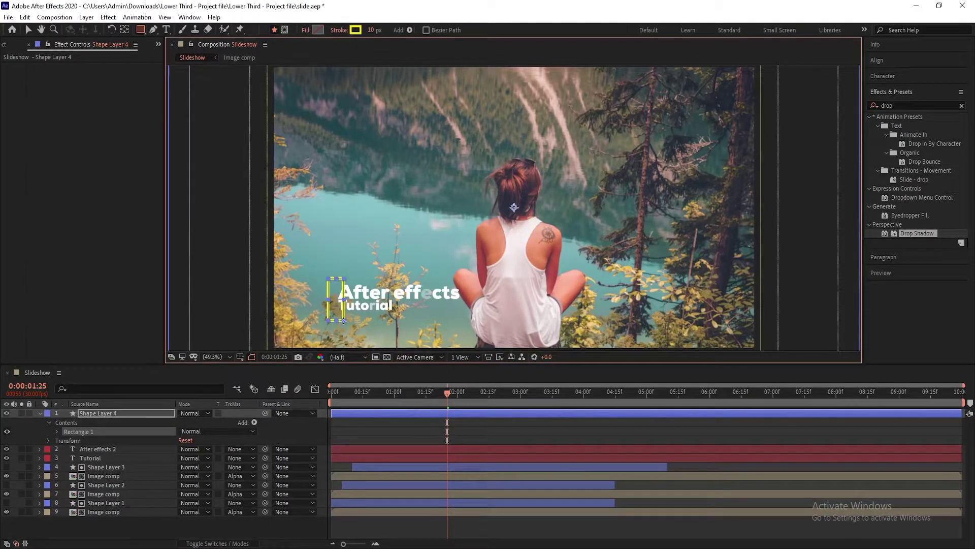
pyautogui.click(28, 30)
# Add Trim Paths to the bar and keyframe Start at 100% at 0:15
pyautogui.moveTo(447, 391); pyautogui.dragTo(438, 392)
pyautogui.click(111, 413)
pyautogui.click(254, 422)
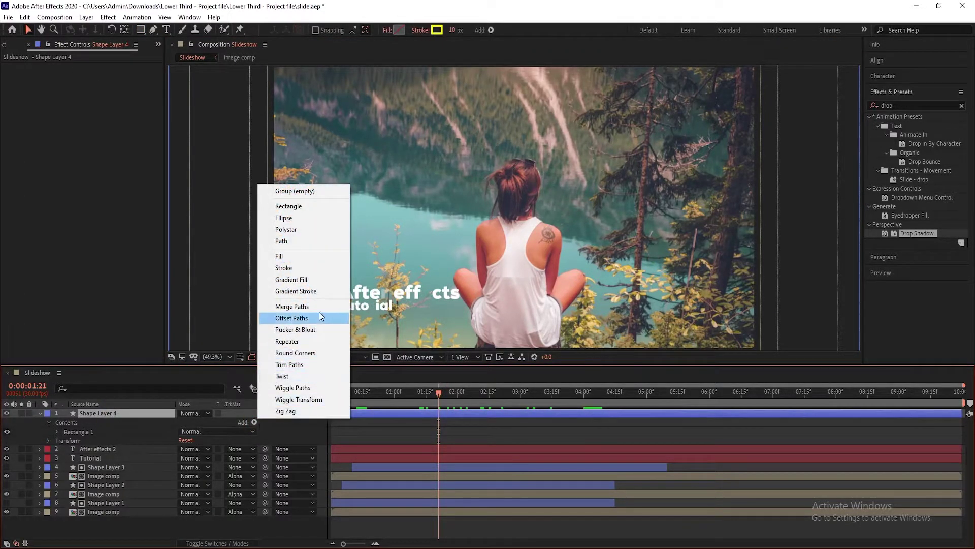
pyautogui.click(289, 364)
pyautogui.moveTo(385, 400); pyautogui.dragTo(363, 395)
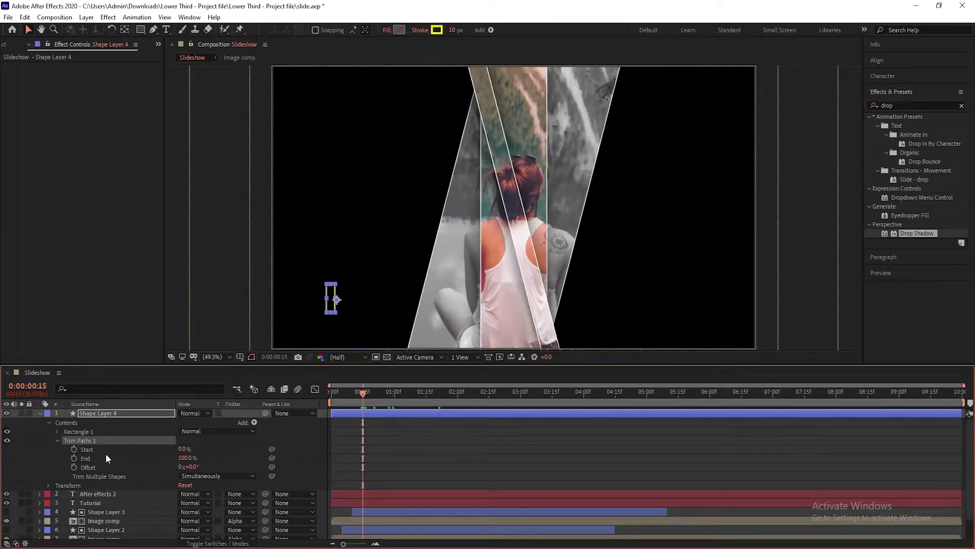
pyautogui.click(74, 449)
pyautogui.moveTo(190, 449); pyautogui.dragTo(199, 446)
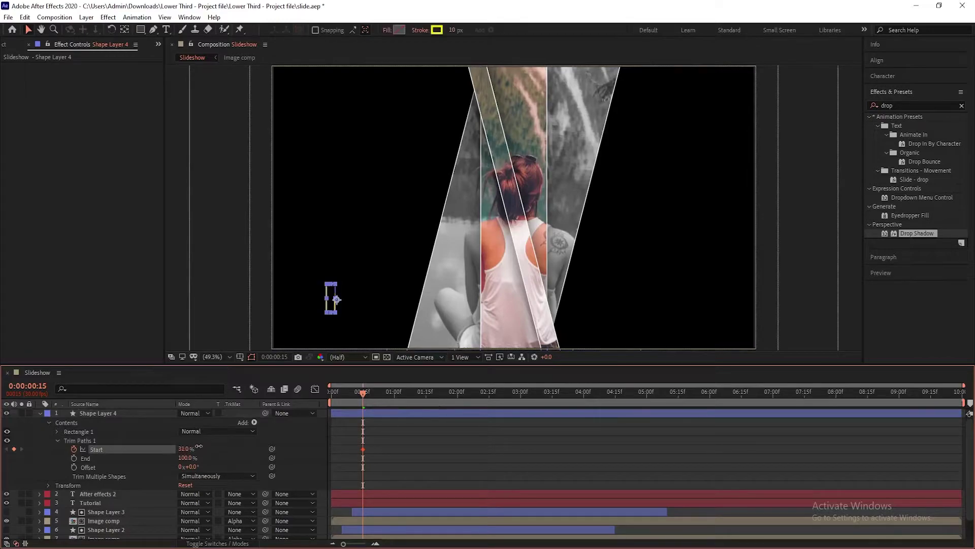
# Keyframe Shape Layer 4's Opacity at 0% and show only its keyframed properties
pyautogui.click(47, 486)
pyautogui.scroll(-3, 104, 468)
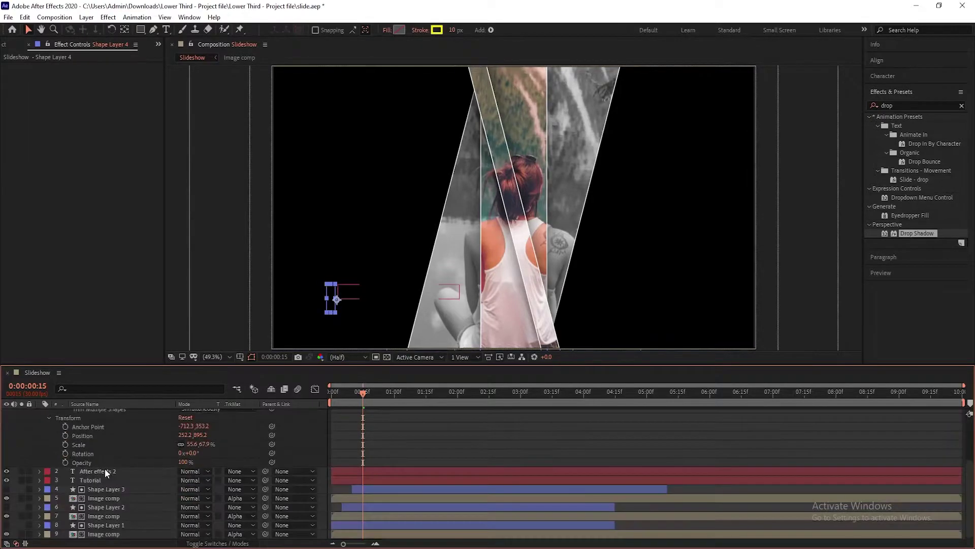
pyautogui.click(66, 463)
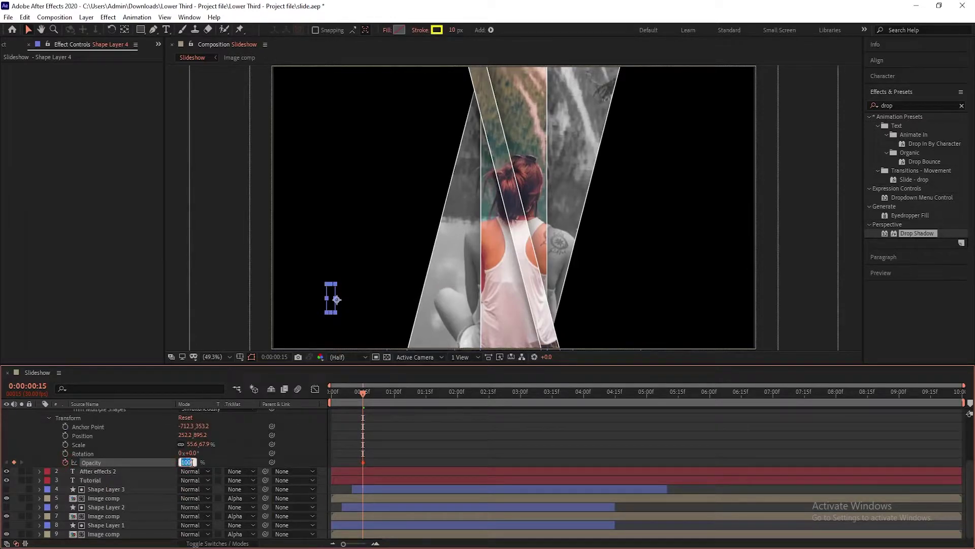
pyautogui.write('0')
pyautogui.press('Return')
pyautogui.scroll(3, 202, 458)
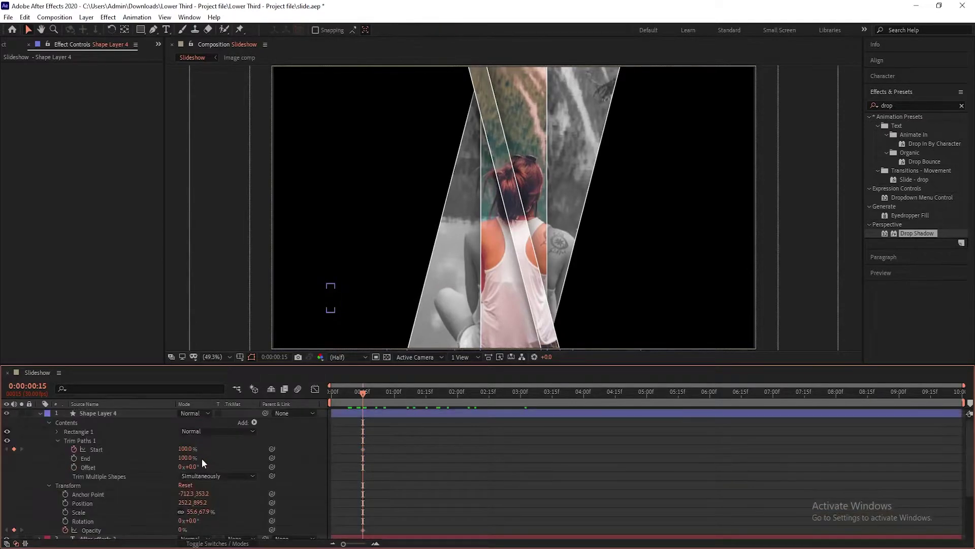
pyautogui.click(101, 413)
pyautogui.press('u')
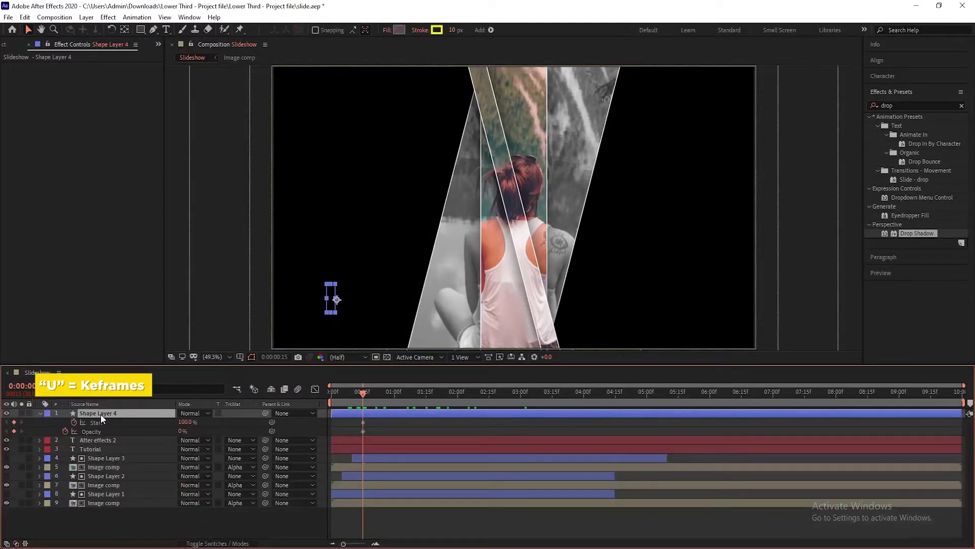
pyautogui.moveTo(407, 401); pyautogui.dragTo(453, 396)
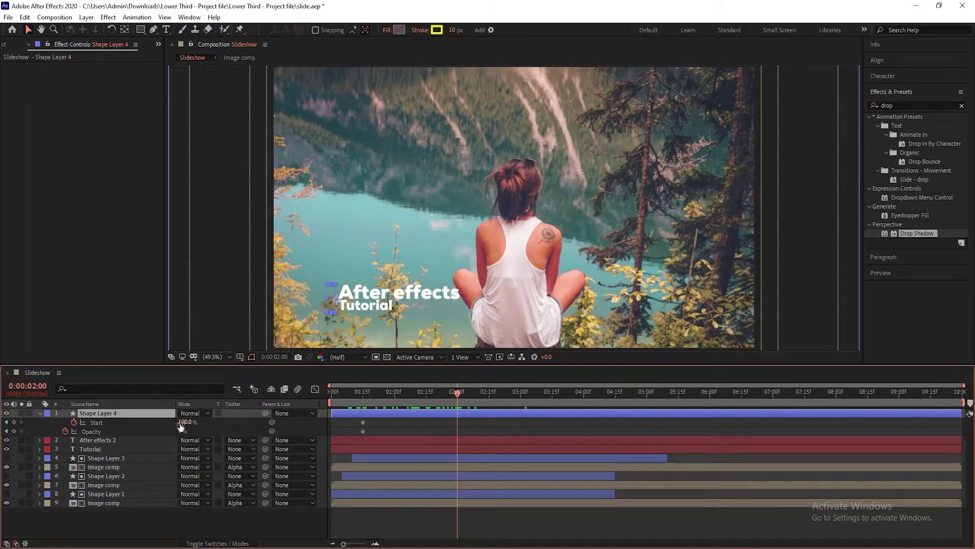
# At 2:00, set the yellow bar's Opacity to 100% and Trim Paths Start to 0%
pyautogui.write('100')
pyautogui.press('Return')
pyautogui.click(187, 422)
pyautogui.write('0')
pyautogui.press('Return')
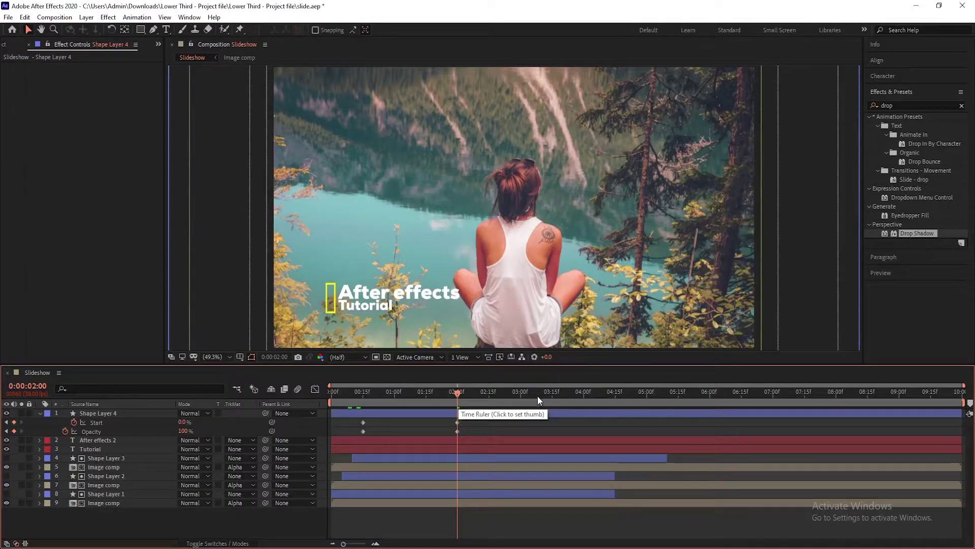
# Add holding Start and Opacity keyframes at 4:00
pyautogui.click(584, 395)
pyautogui.click(14, 423)
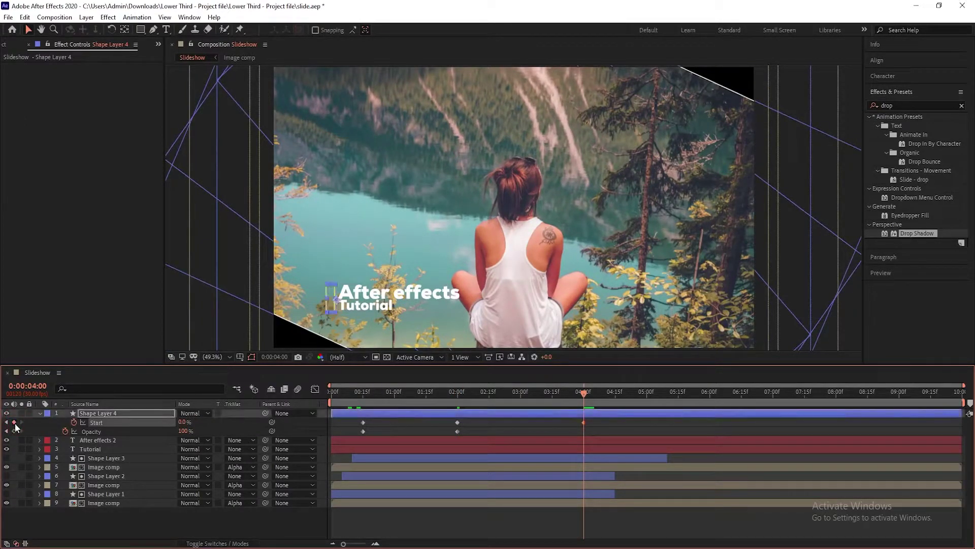
pyautogui.click(14, 430)
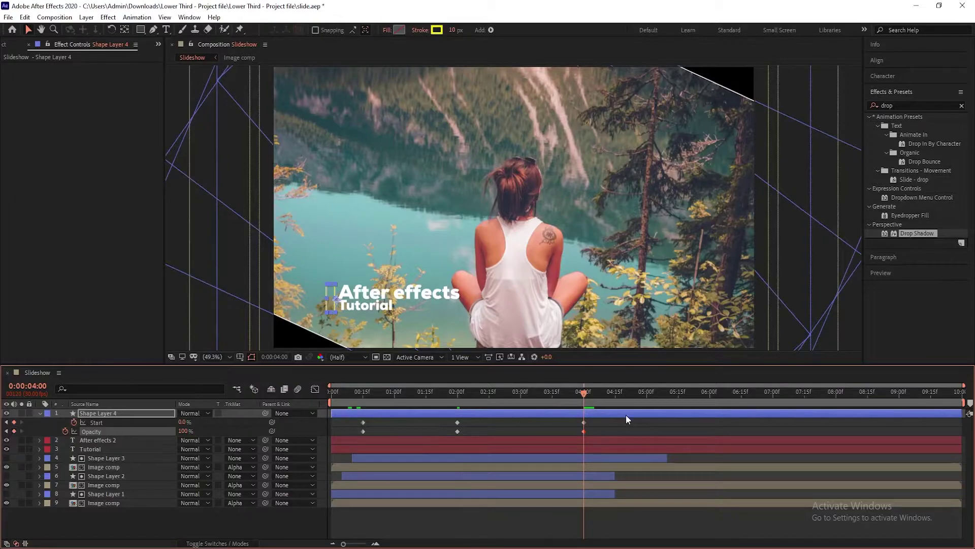
# At 5:00, set Start to 100% and Opacity to 0%
pyautogui.moveTo(635, 397); pyautogui.dragTo(648, 395)
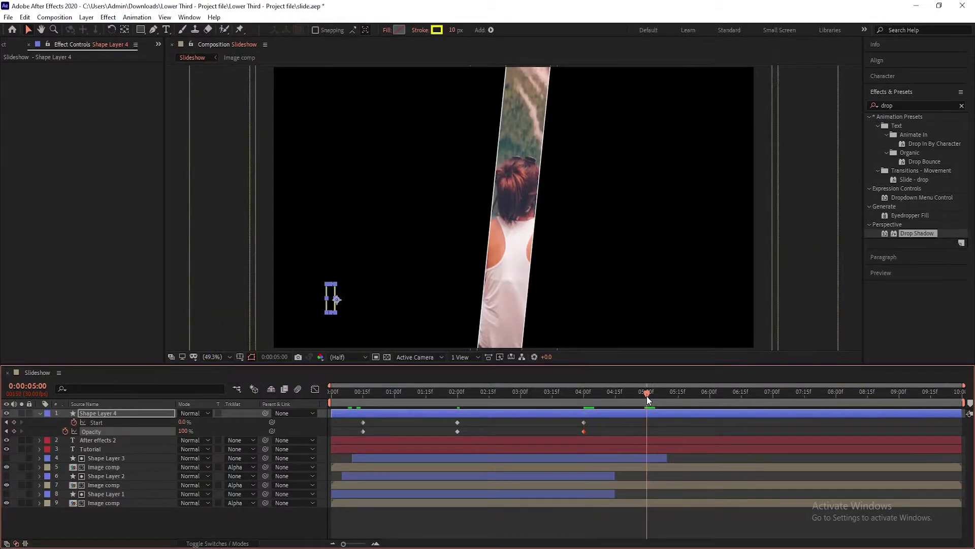
pyautogui.click(182, 422)
pyautogui.write('100')
pyautogui.press('Return')
pyautogui.click(183, 431)
pyautogui.write('0')
pyautogui.press('Return')
# Apply Easy Ease to all of the bar's keyframes
pyautogui.moveTo(669, 420); pyautogui.dragTo(358, 429)
pyautogui.rightClick(359, 430)
pyautogui.moveTo(421, 422)
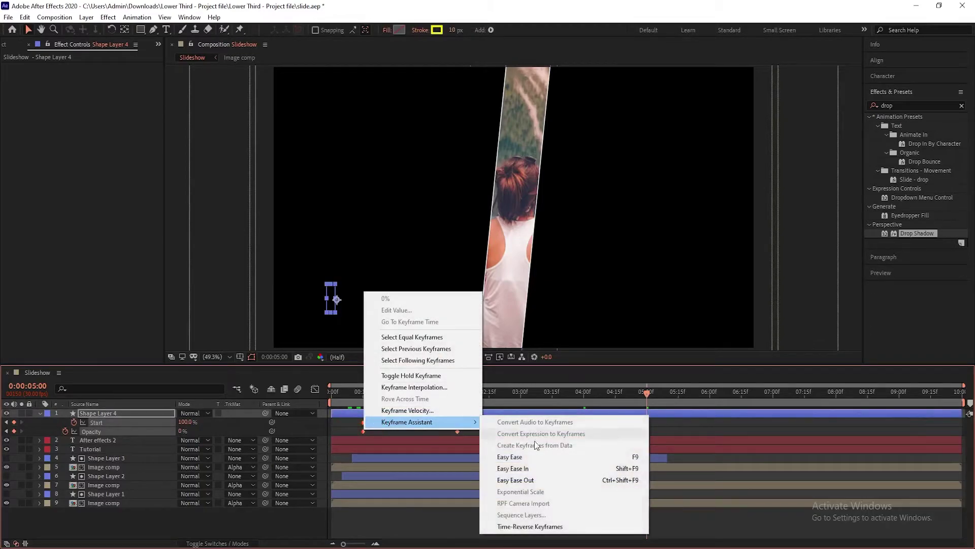
pyautogui.click(541, 457)
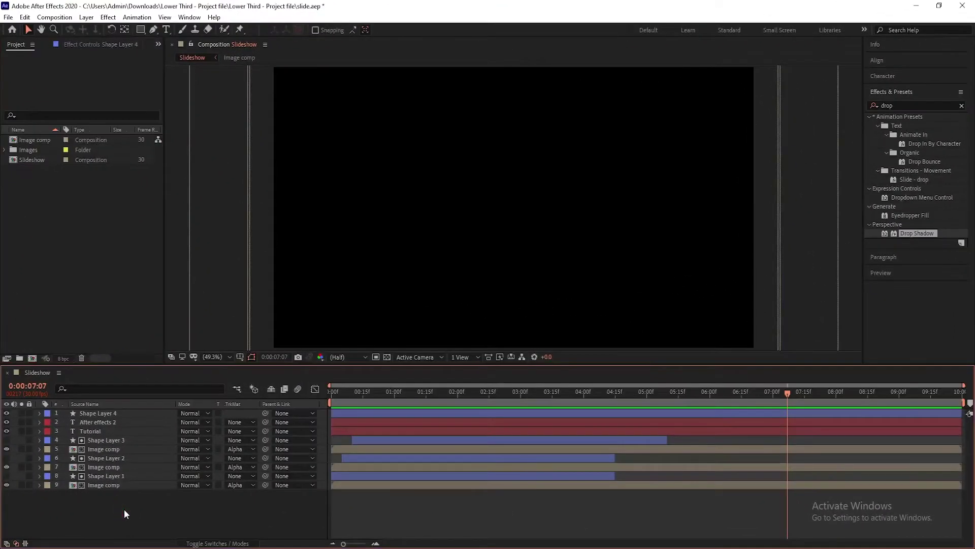
# Create a 1920x1080, 30 fps composition named Animation lasting 0:00:30:00
pyautogui.click(32, 359)
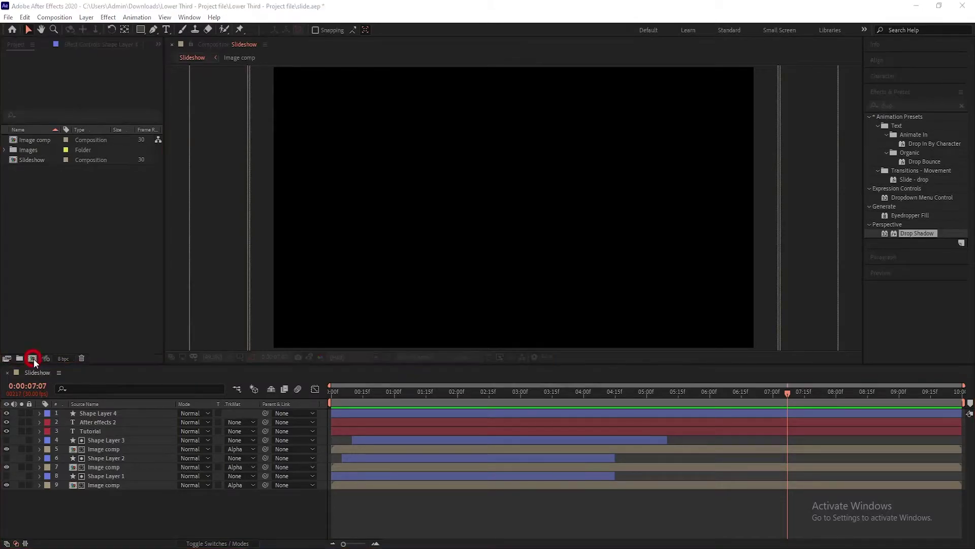
pyautogui.write('Animation')
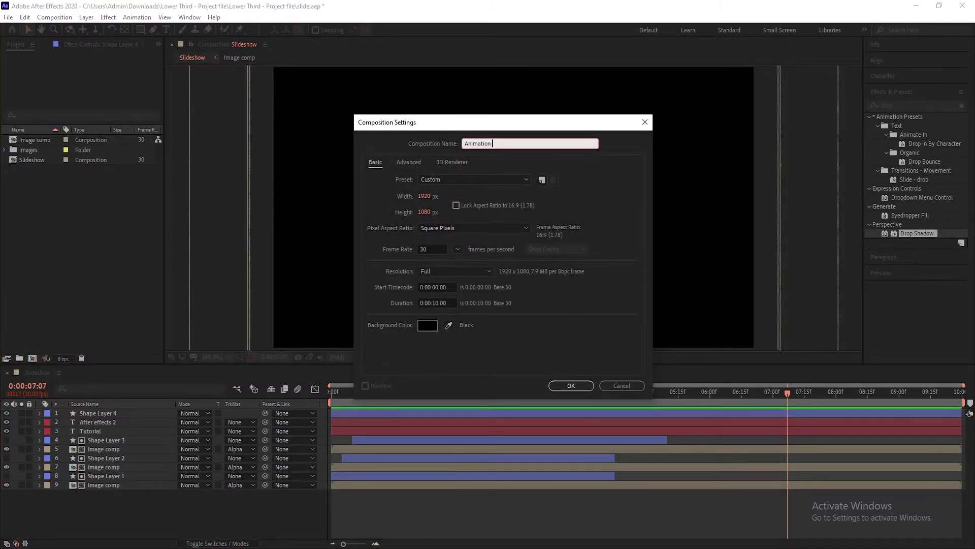
pyautogui.click(437, 302)
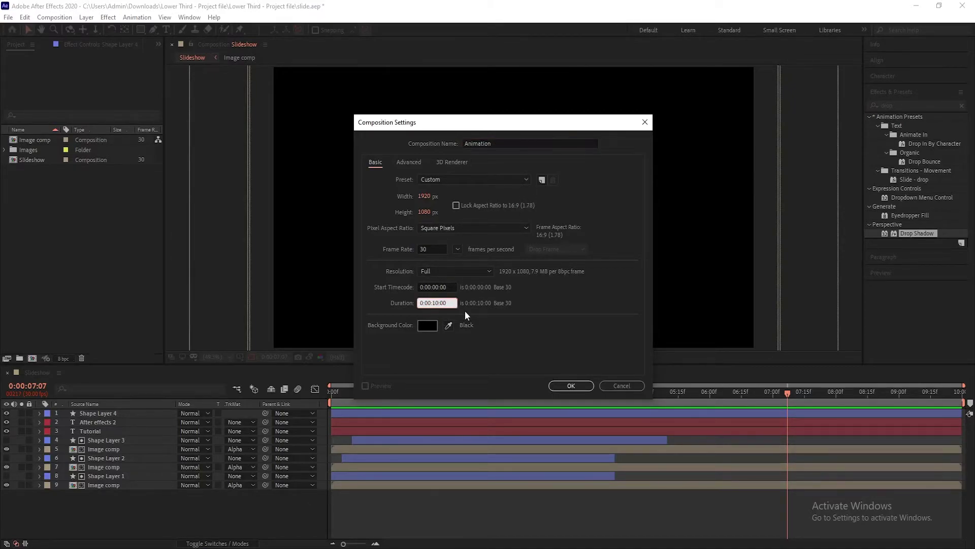
pyautogui.press('BackSpace')
pyautogui.press('BackSpace')
pyautogui.click(576, 331)
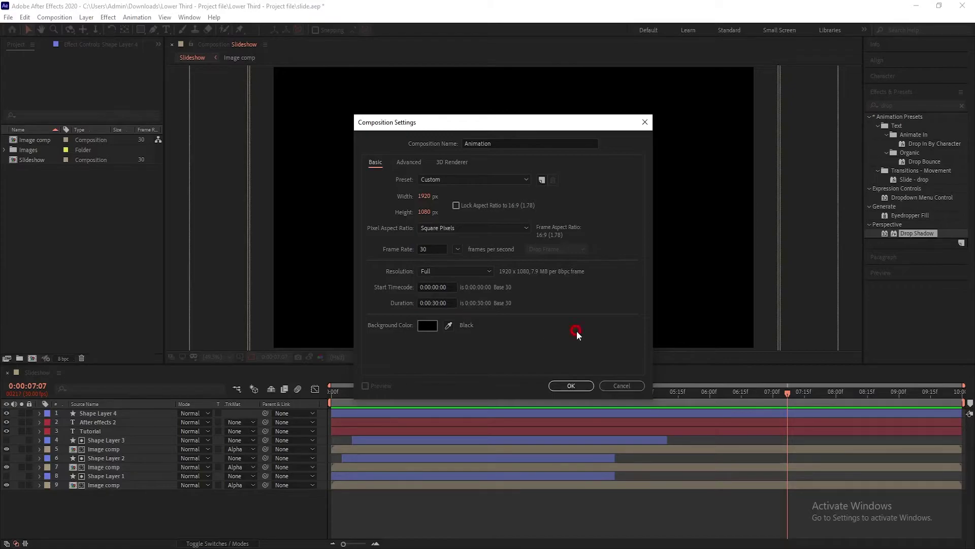
pyautogui.click(571, 386)
pyautogui.click(27, 169)
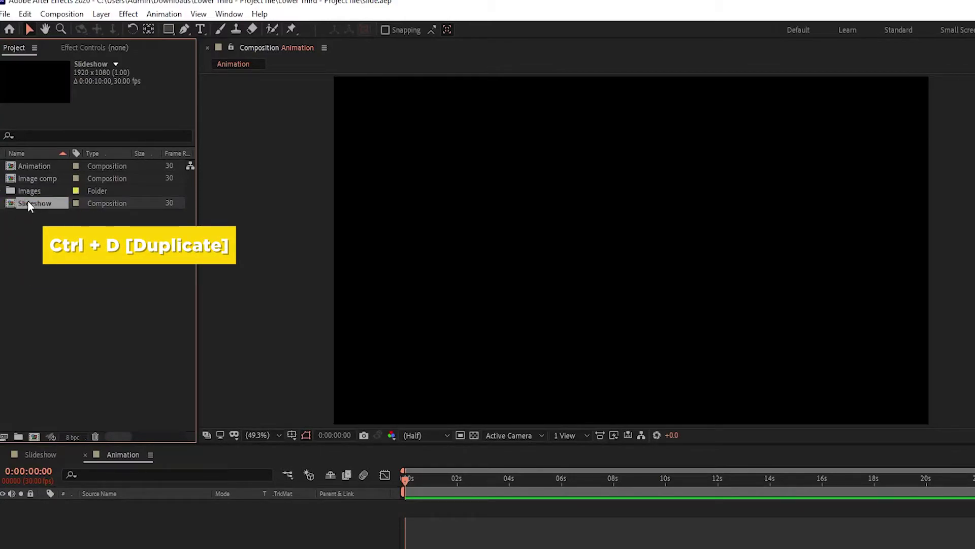
# Duplicate Slideshow three times and add the original Slideshow as a layer in Animation
pyautogui.hotkey('ctrl', 'd')
pyautogui.hotkey('ctrl', 'd')
pyautogui.hotkey('ctrl', 'd')
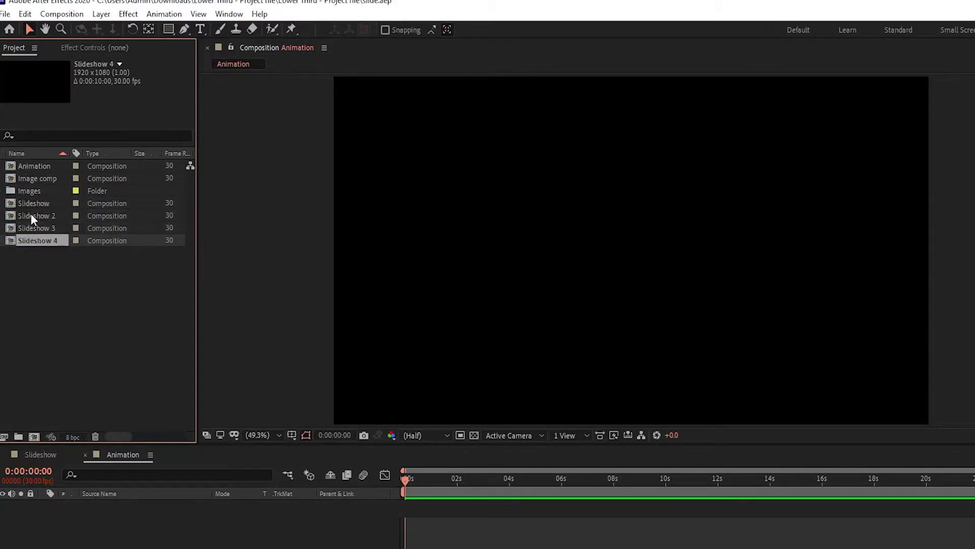
pyautogui.click(49, 262)
pyautogui.click(22, 202)
pyautogui.moveTo(22, 202); pyautogui.dragTo(46, 523)
pyautogui.moveTo(46, 401); pyautogui.dragTo(50, 394)
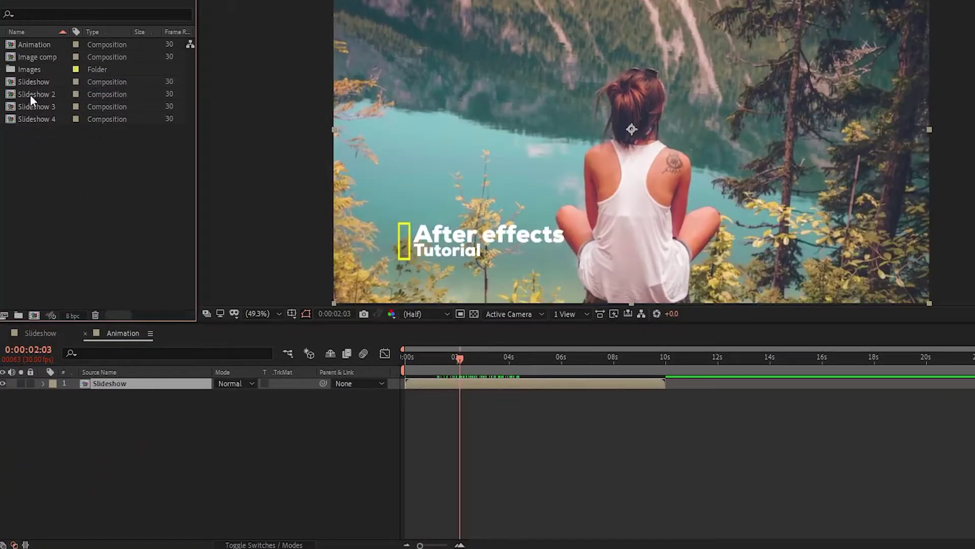
# Open Slideshow 2 and duplicate Image comp into Image comp 2
pyautogui.click(29, 93)
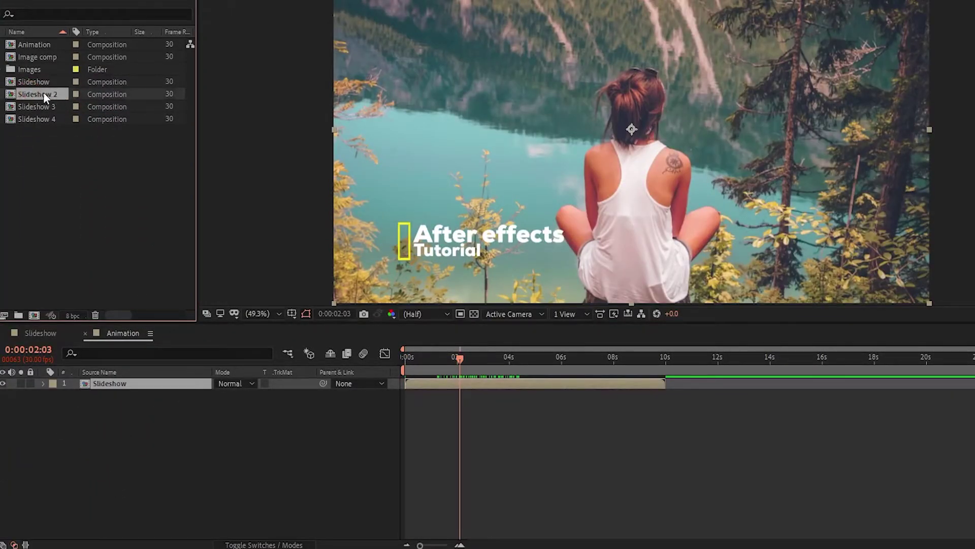
pyautogui.doubleClick(43, 92)
pyautogui.click(100, 226)
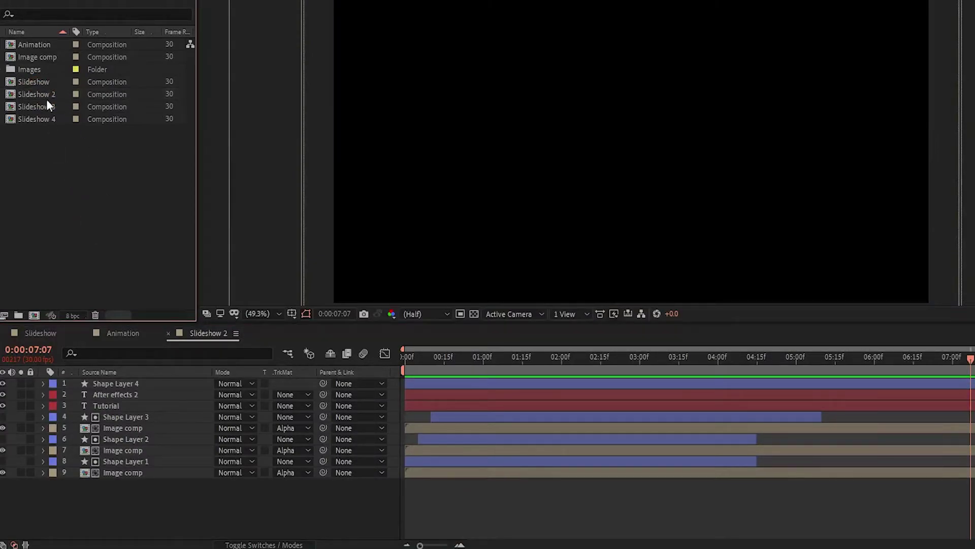
pyautogui.click(47, 56)
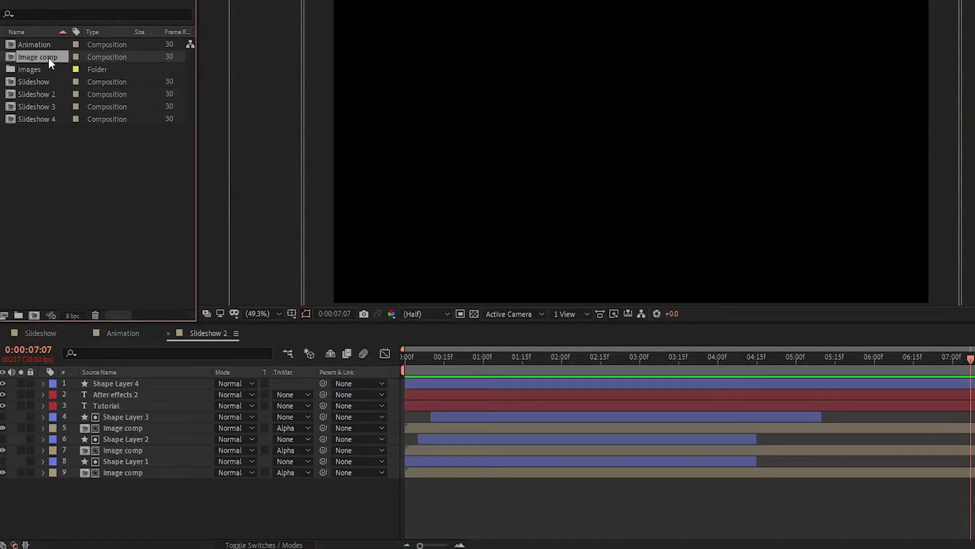
pyautogui.hotkey('ctrl', 'd')
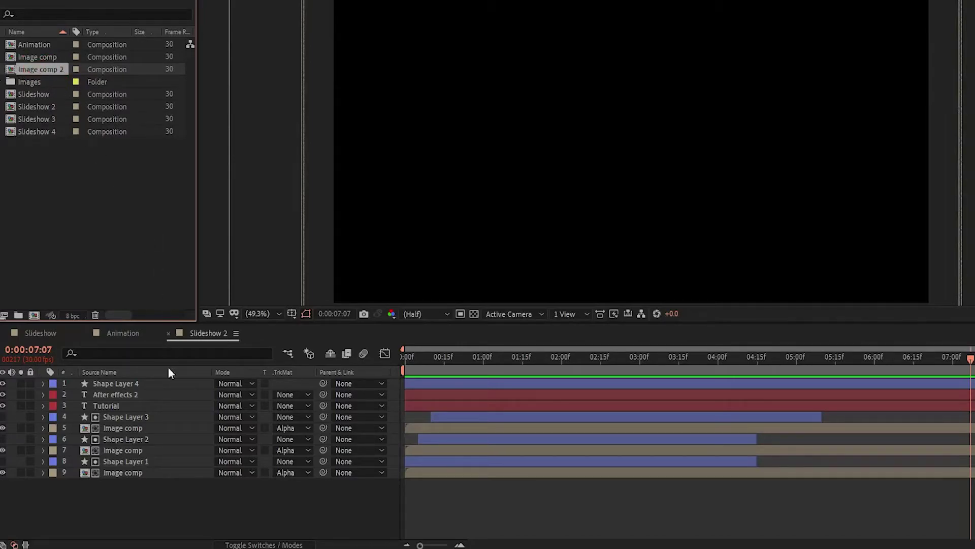
# Replace the sources of image layers 9, 7 and 5 with Image comp 2
pyautogui.click(132, 473)
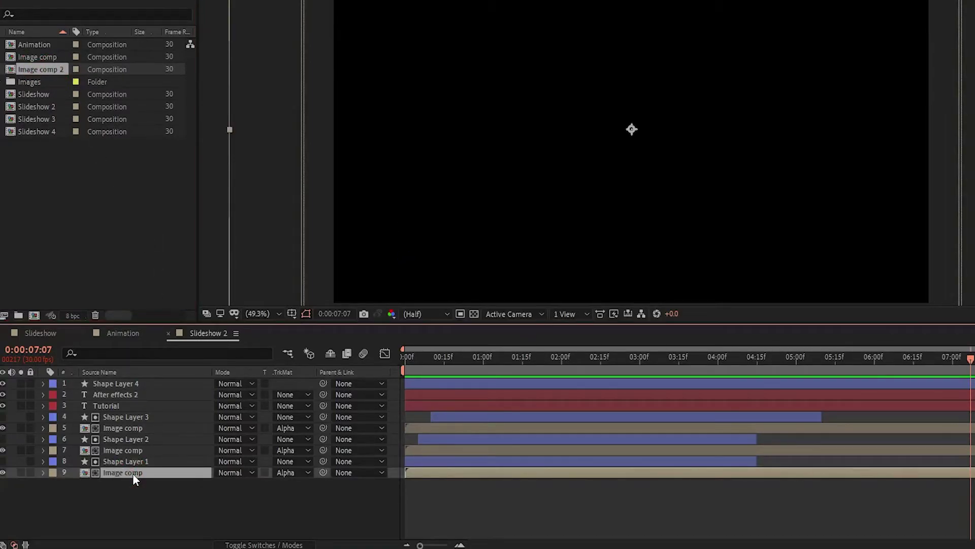
pyautogui.moveTo(41, 68); pyautogui.dragTo(145, 468)
pyautogui.click(138, 449)
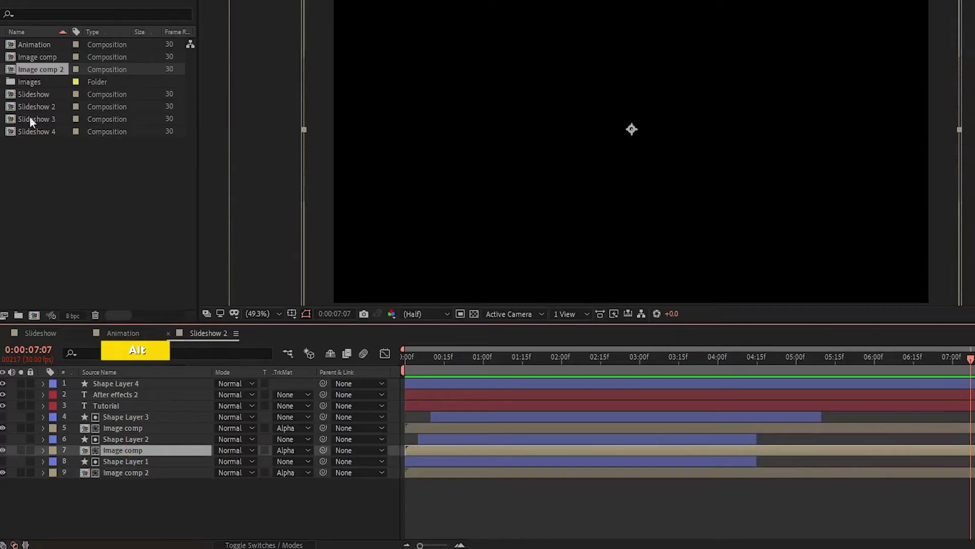
pyautogui.moveTo(41, 68); pyautogui.dragTo(146, 451)
pyautogui.click(138, 426)
pyautogui.moveTo(30, 68); pyautogui.dragTo(132, 426)
pyautogui.click(179, 480)
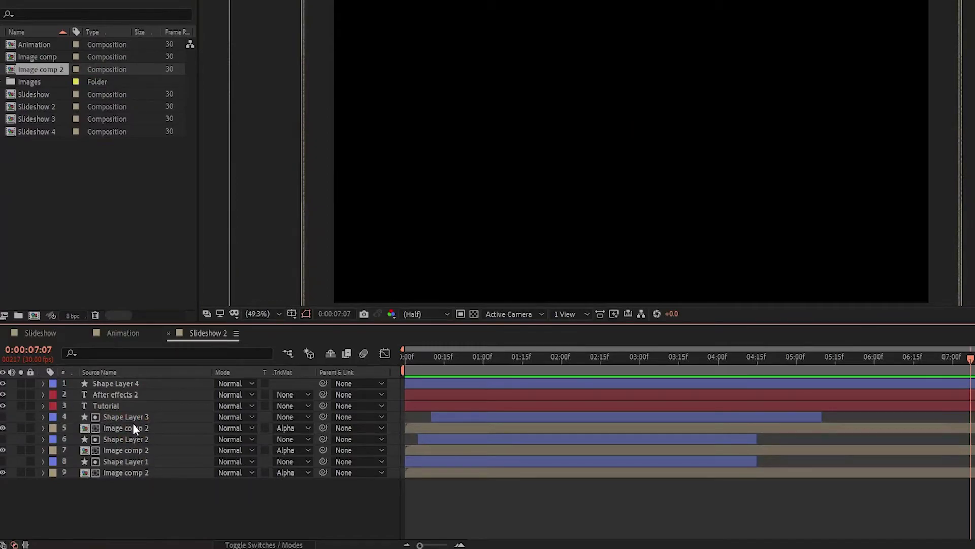
pyautogui.click(136, 428)
pyautogui.click(148, 449)
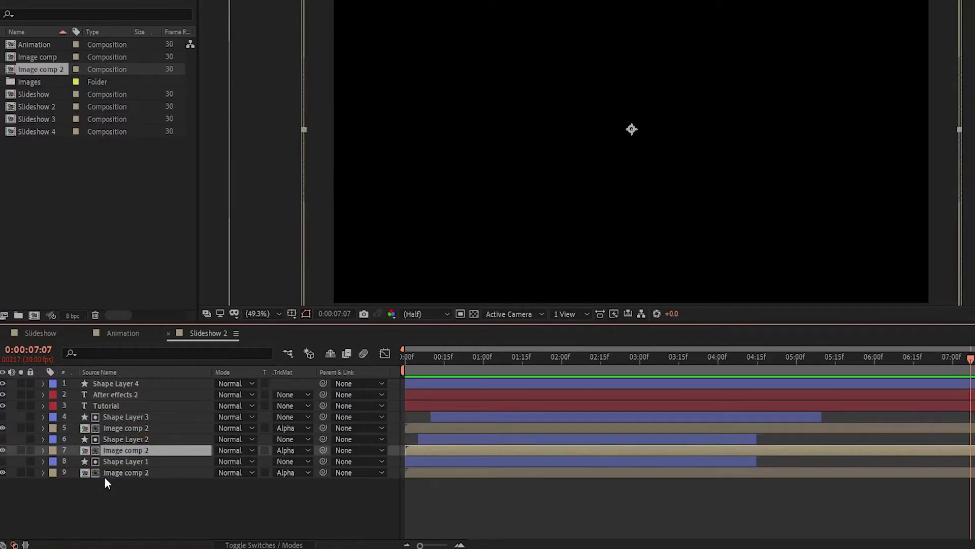
# In Image comp 2, swap the lake photo for the hikers photo at 49% scale
pyautogui.doubleClick(122, 472)
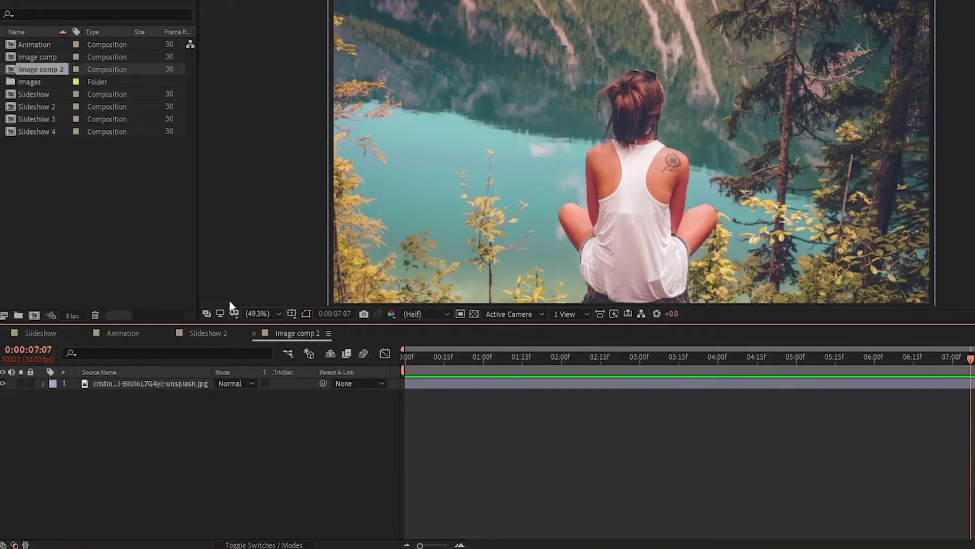
pyautogui.click(2, 82)
pyautogui.moveTo(39, 98); pyautogui.dragTo(177, 382)
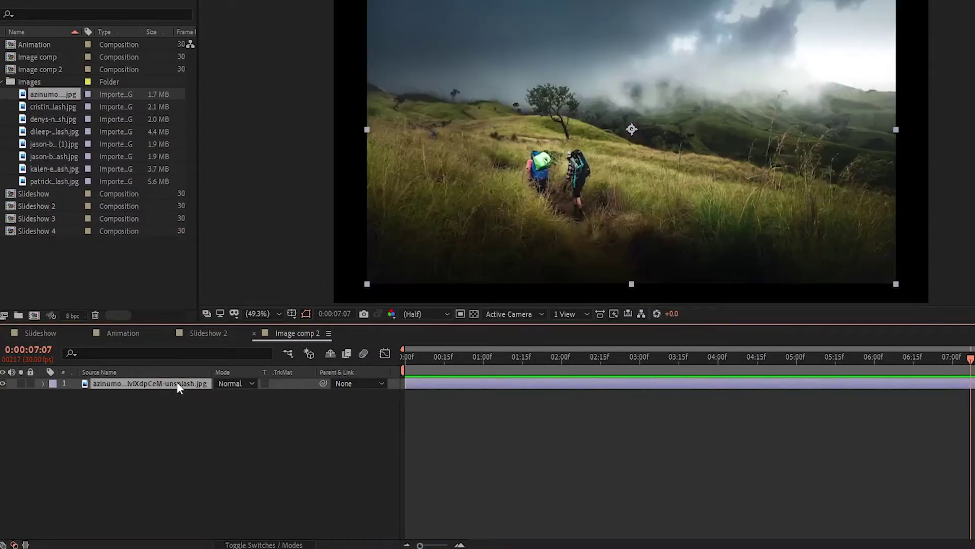
pyautogui.press('s')
pyautogui.moveTo(232, 395); pyautogui.dragTo(256, 337)
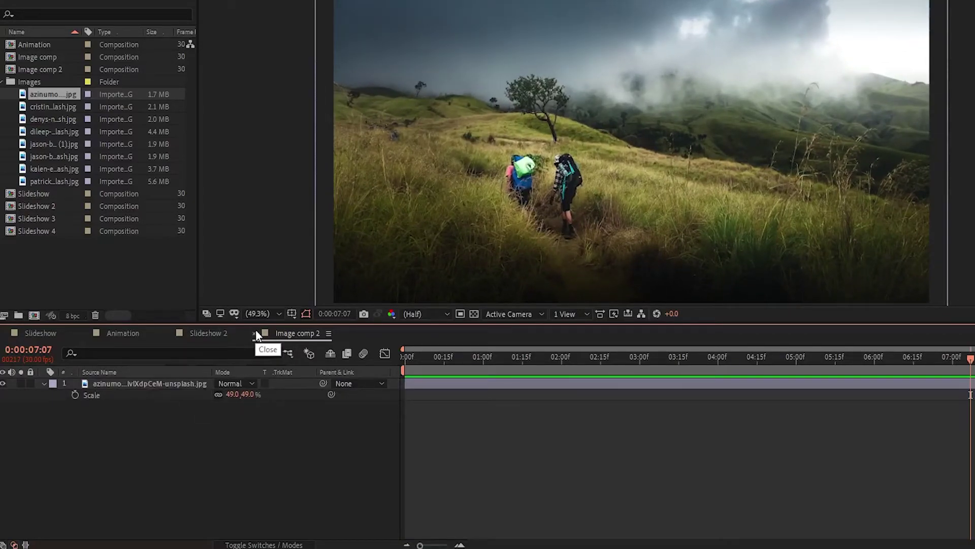
pyautogui.click(254, 333)
# Retype the Slideshow 2 title lines to 'Wild life' and 'Explore'
pyautogui.moveTo(570, 358); pyautogui.dragTo(561, 350)
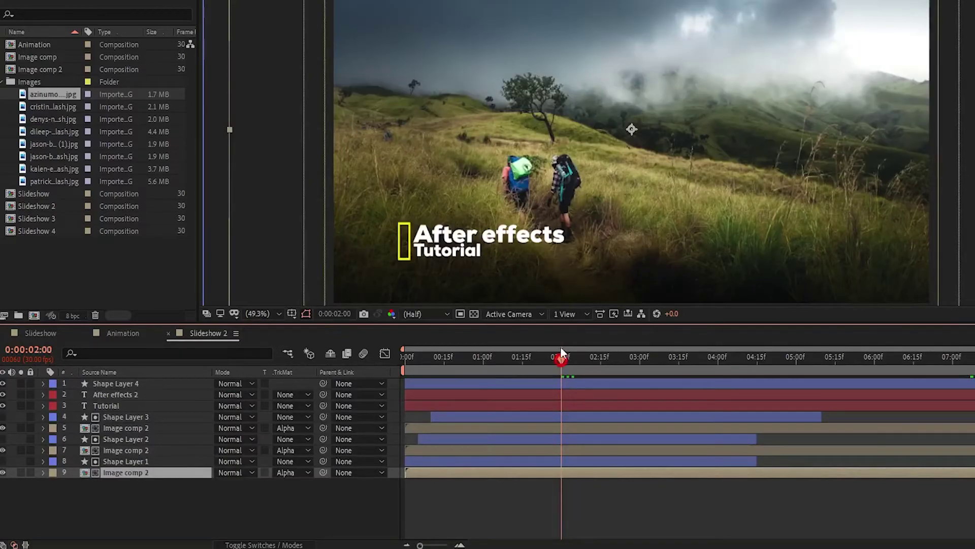
pyautogui.doubleClick(144, 396)
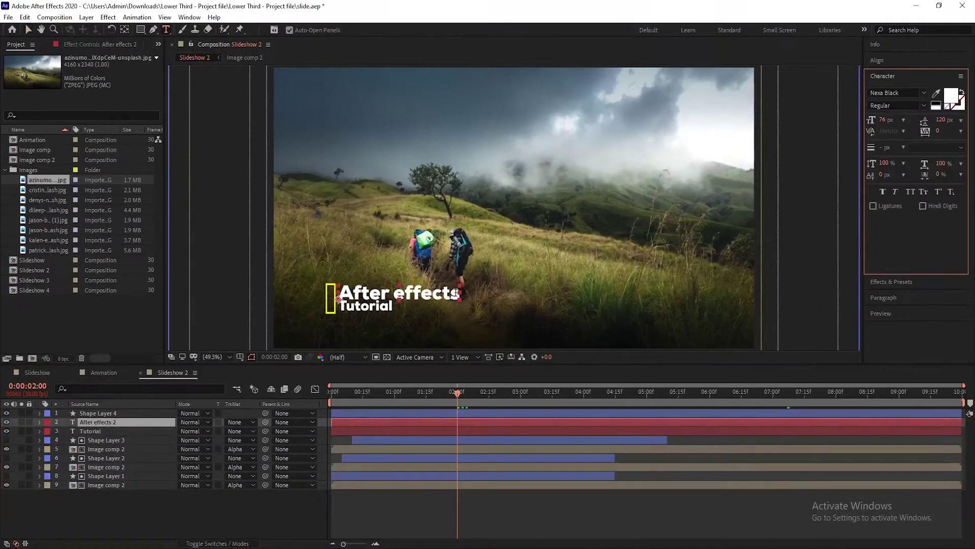
pyautogui.press('BackSpace')
pyautogui.write('Wild lige')
pyautogui.press('BackSpace')
pyautogui.press('BackSpace')
pyautogui.write('fe')
pyautogui.doubleClick(394, 306)
pyautogui.write('Travel')
pyautogui.press('BackSpace')
pyautogui.press('BackSpace')
pyautogui.press('BackSpace')
pyautogui.press('BackSpace')
pyautogui.press('BackSpace')
pyautogui.press('BackSpace')
pyautogui.write('Explore')
pyautogui.press('Escape')
# Add Slideshow 2 to Animation above Slideshow, starting at about 4.5 seconds
pyautogui.press('v')
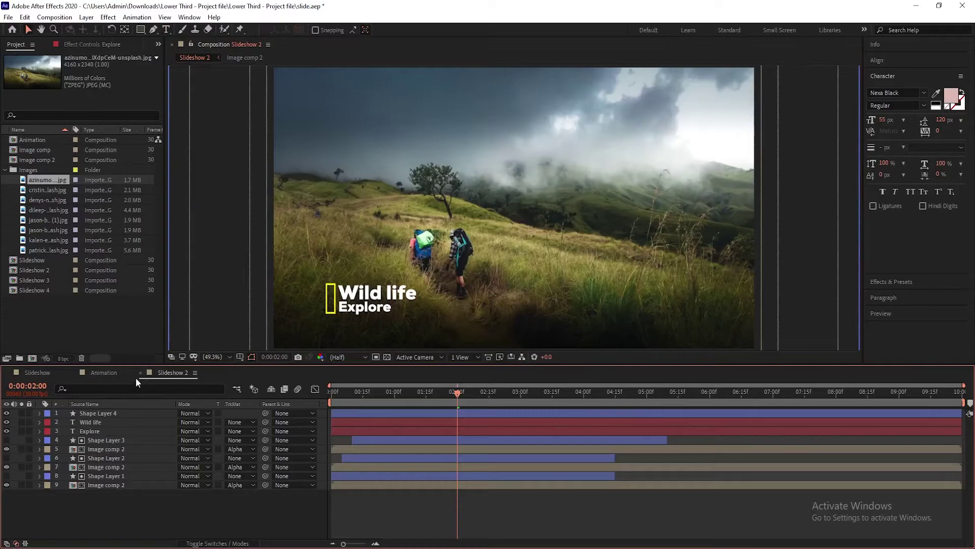
pyautogui.click(140, 373)
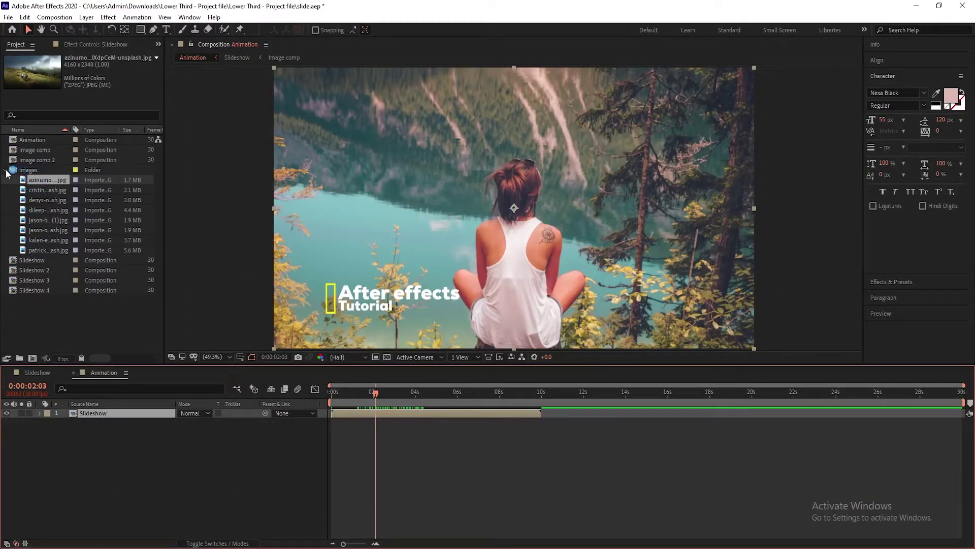
pyautogui.moveTo(32, 271); pyautogui.dragTo(150, 432)
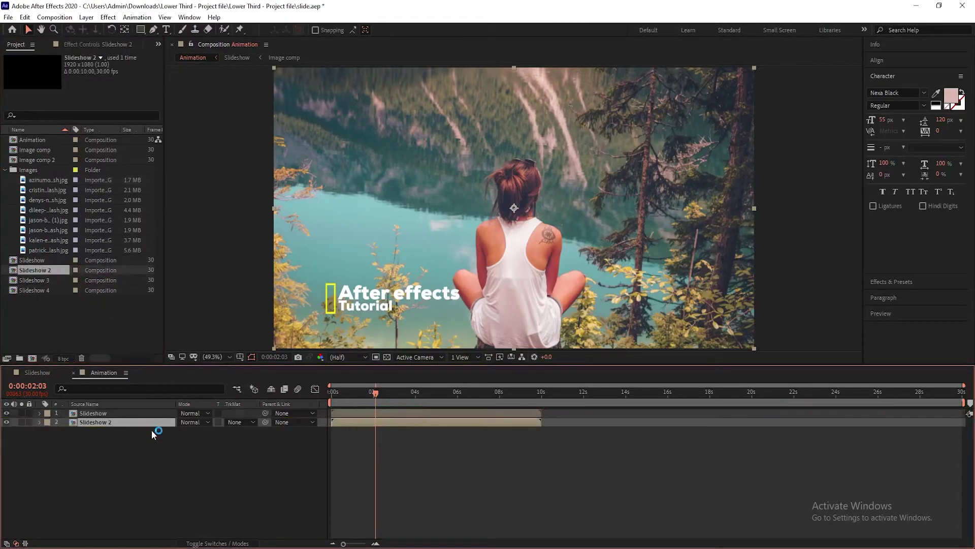
pyautogui.moveTo(387, 395); pyautogui.dragTo(437, 394)
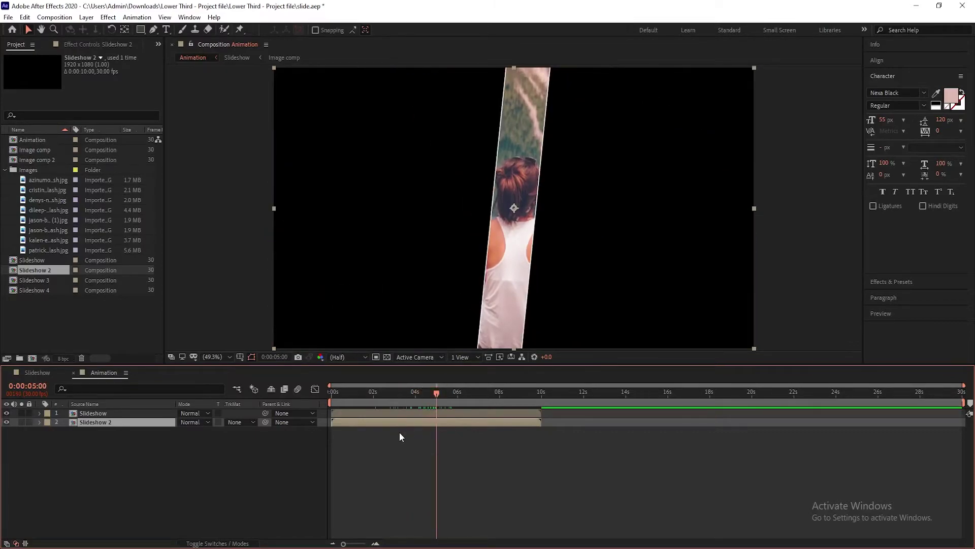
pyautogui.moveTo(370, 422); pyautogui.dragTo(445, 421)
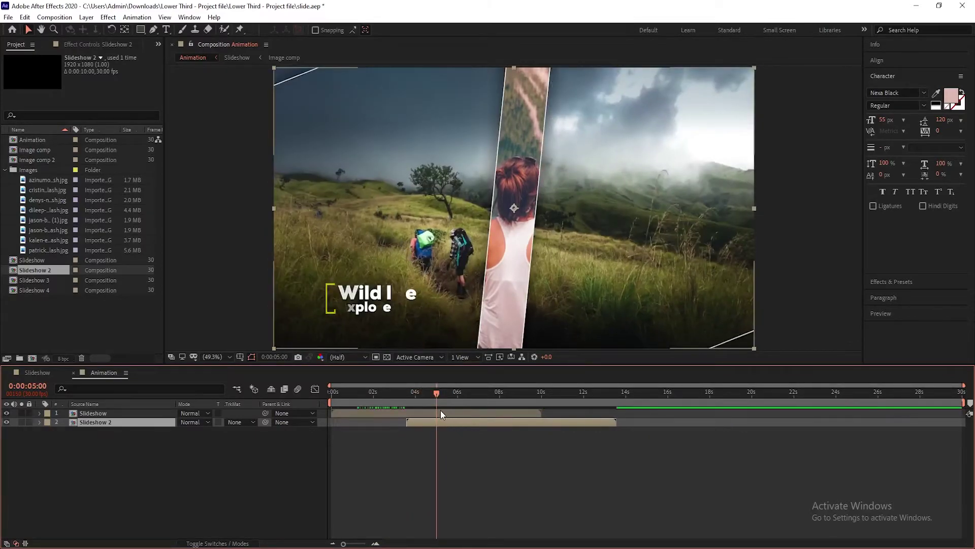
pyautogui.moveTo(114, 421); pyautogui.dragTo(113, 410)
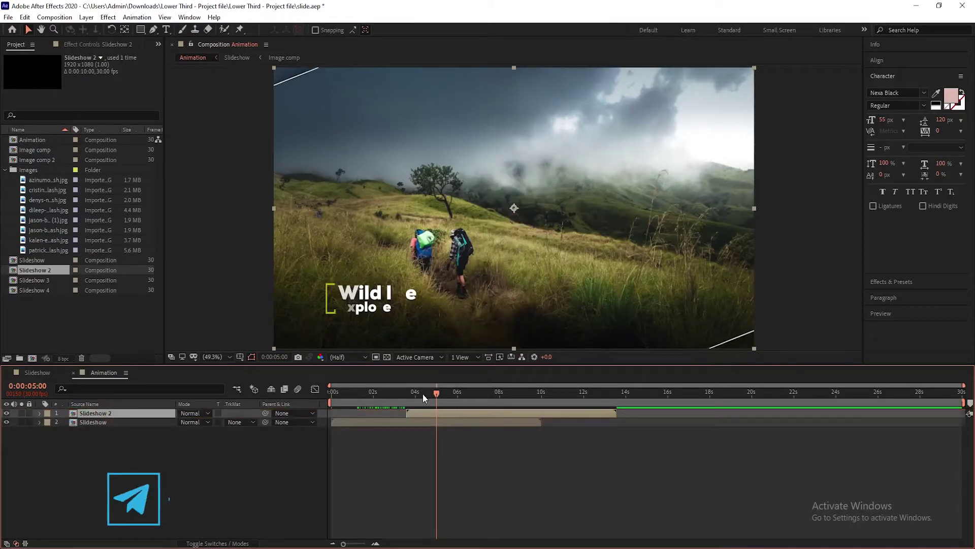
pyautogui.moveTo(432, 413); pyautogui.dragTo(459, 413)
pyautogui.click(453, 414)
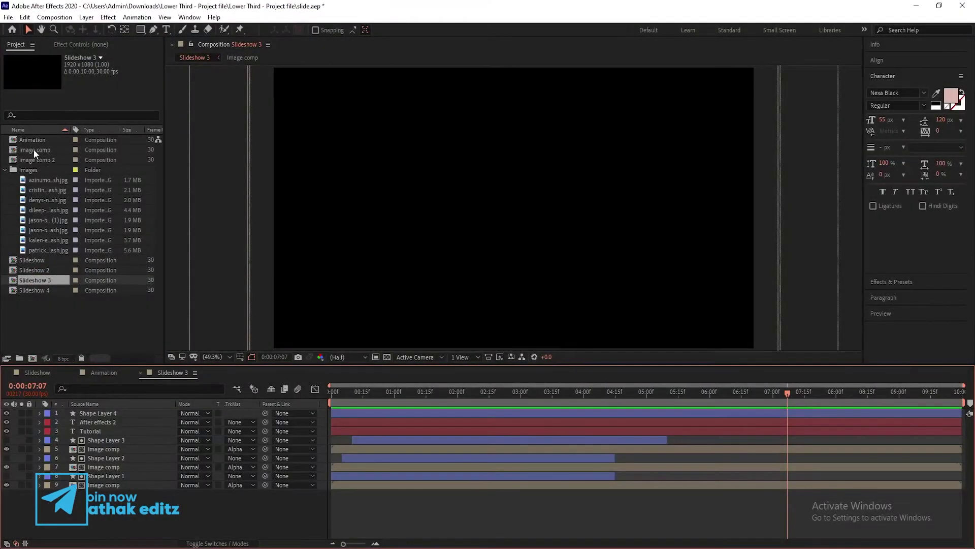
# Swap Slideshow 3's Image comp layers to Image comp 3 and open Image comp 3
pyautogui.click(49, 170)
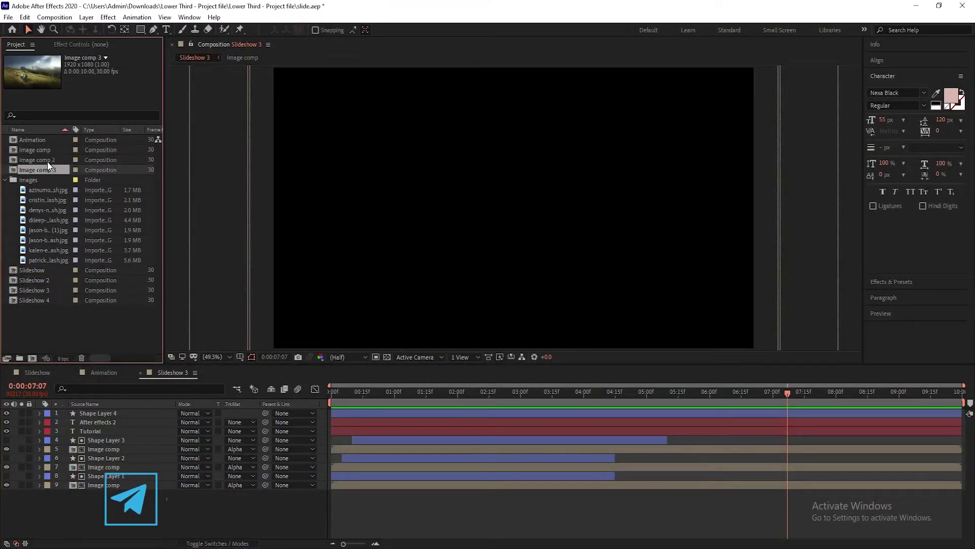
pyautogui.moveTo(49, 171); pyautogui.dragTo(101, 485)
pyautogui.click(102, 467)
pyautogui.moveTo(36, 170); pyautogui.dragTo(102, 467)
pyautogui.click(101, 449)
pyautogui.doubleClick(122, 485)
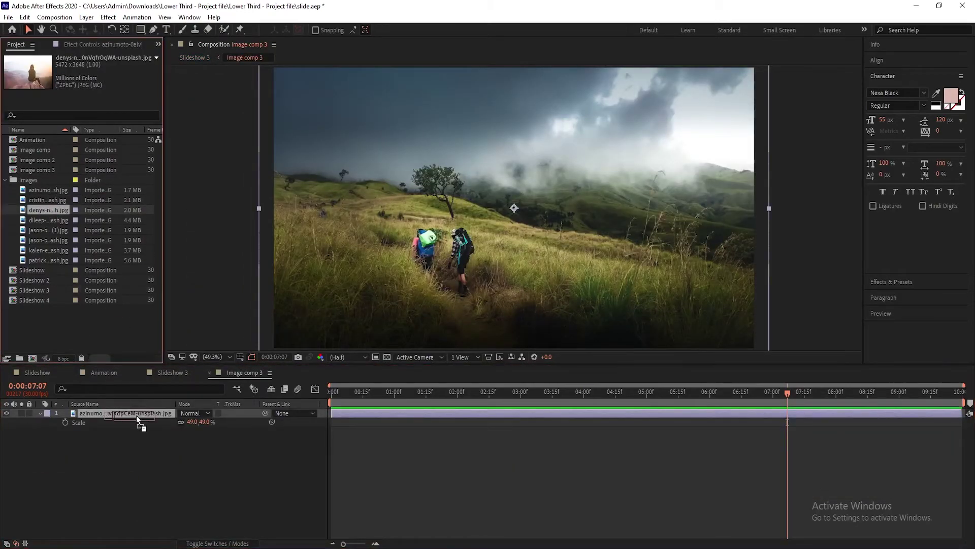